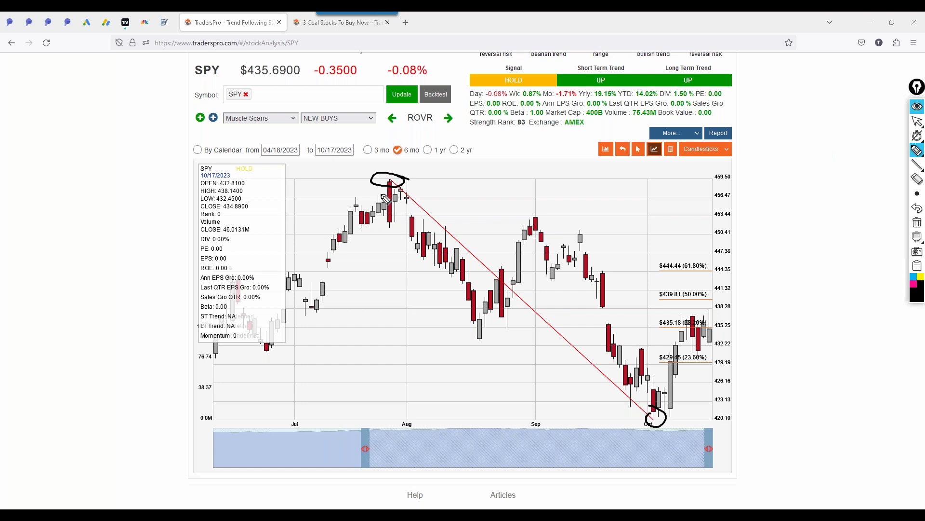
- Circle the late-July high and the October low on the SPY chart and draw a downward arrow along the decline between them
drag(390, 183, 396, 186)
drag(345, 166, 344, 182)
drag(648, 409, 657, 421)
mouse_move(390, 184)
mouse_down()
mouse_move(651, 415)
mouse_move(587, 392)
mouse_up()
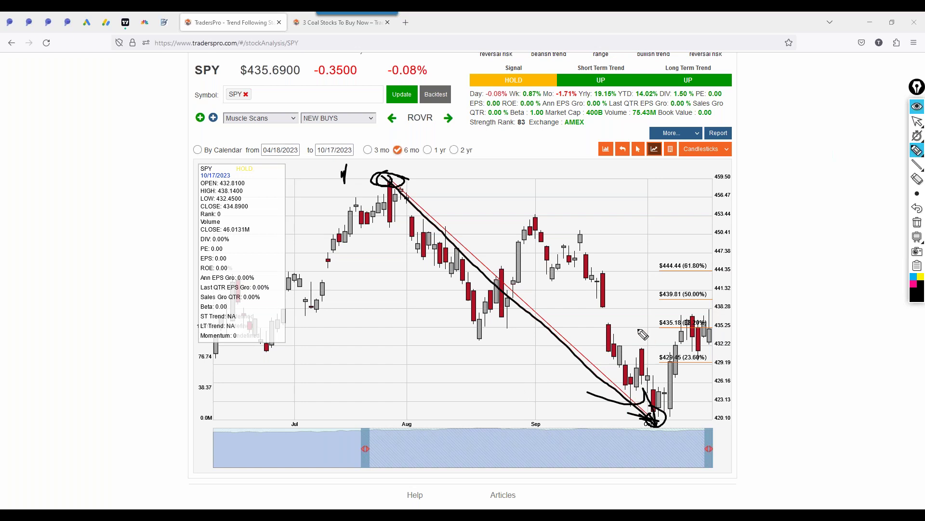
- Mark the 38.20% and 50.00% retracement levels with horizontal pen lines and shade the zone between them
drag(586, 326, 730, 328)
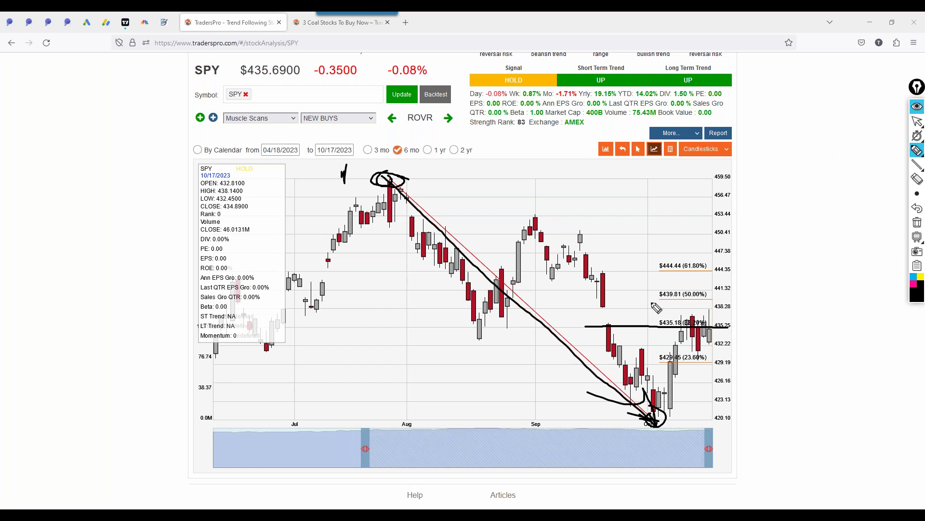
mouse_move(651, 302)
mouse_down()
mouse_move(717, 302)
mouse_move(723, 325)
mouse_move(677, 327)
mouse_move(689, 311)
mouse_move(716, 313)
mouse_up()
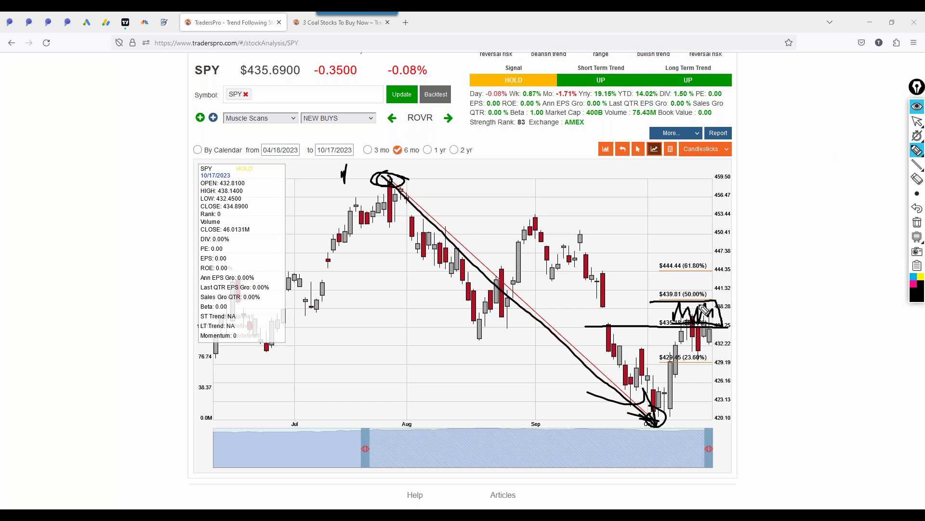
drag(649, 303, 715, 308)
- Sketch SPY's decline, the rebound into the retracement zone and a projected further drop, and clear all pen marks
mouse_move(385, 181)
mouse_down()
mouse_move(653, 413)
mouse_move(680, 346)
mouse_move(697, 356)
mouse_move(703, 319)
mouse_up()
mouse_move(425, 192)
mouse_down()
mouse_move(657, 445)
mouse_move(620, 419)
mouse_up()
mouse_move(715, 316)
mouse_down()
mouse_move(737, 362)
mouse_move(825, 458)
mouse_move(785, 453)
mouse_up()
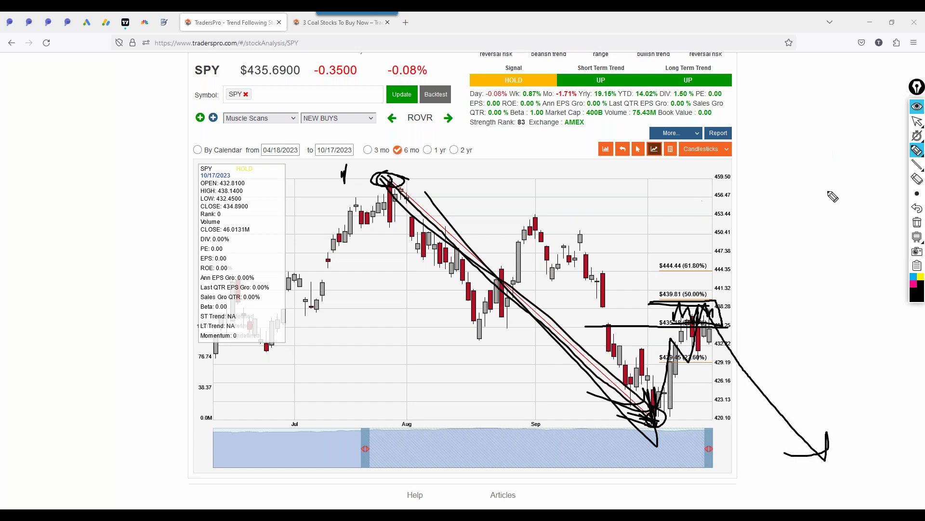
click(918, 222)
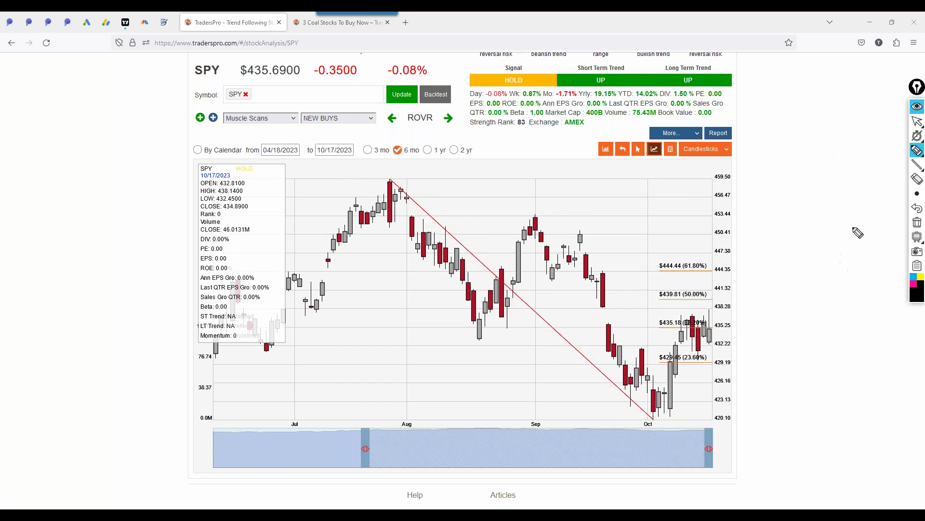
click(917, 120)
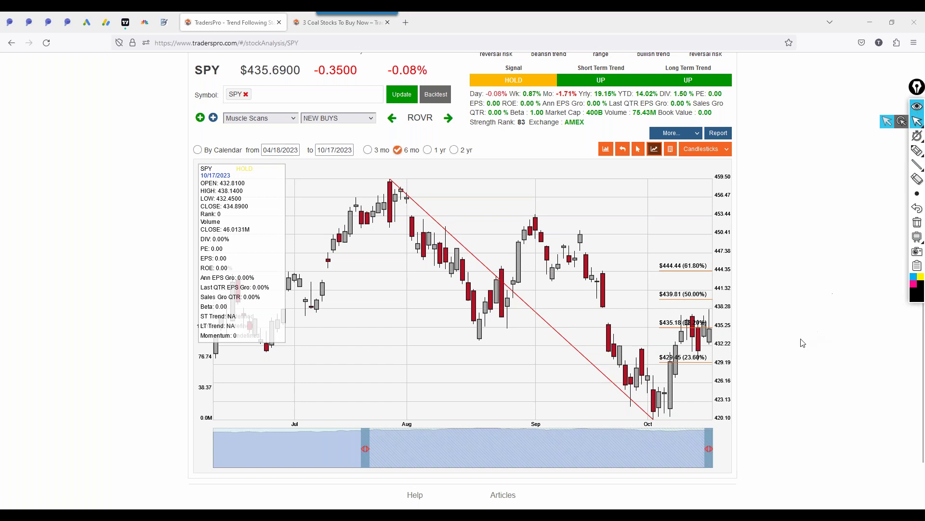
- Open the sector scan with the buy, hold and sell counts per sector
scroll(800, 352, up, 1)
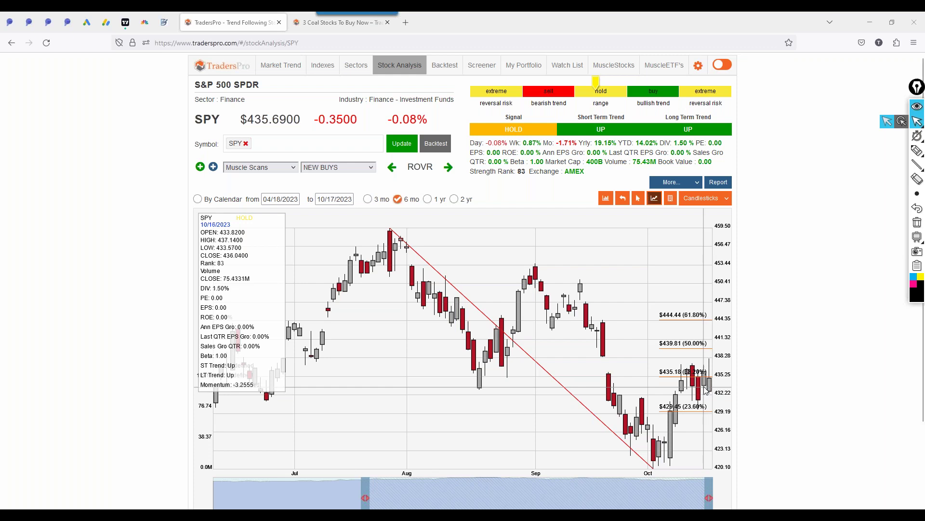
click(352, 67)
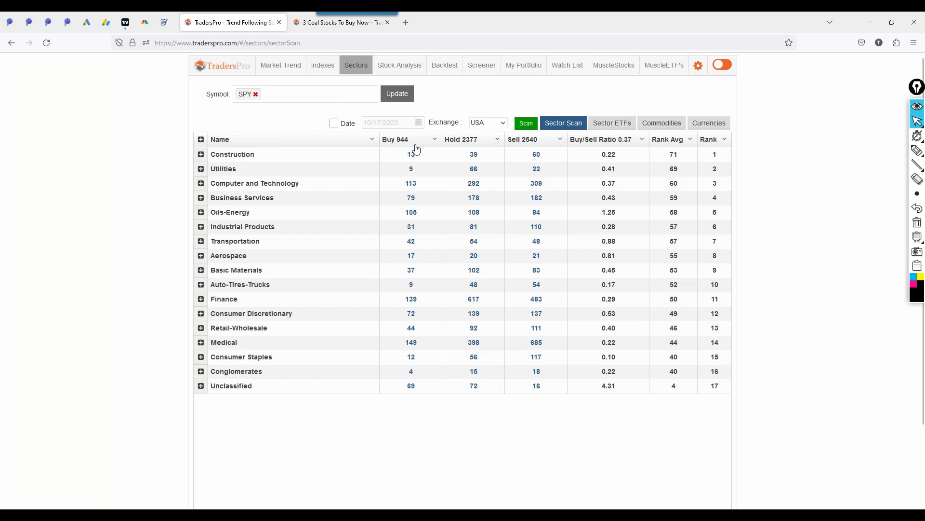
- Underline the overall Buy/Sell Ratio, mark the Oils-Energy ratio with the pen, and clear the marks
mouse_move(918, 153)
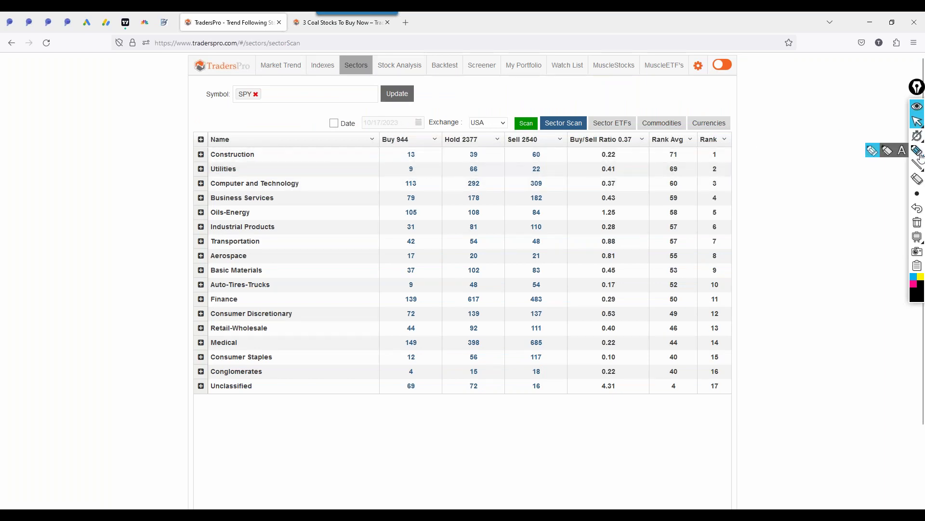
click(919, 152)
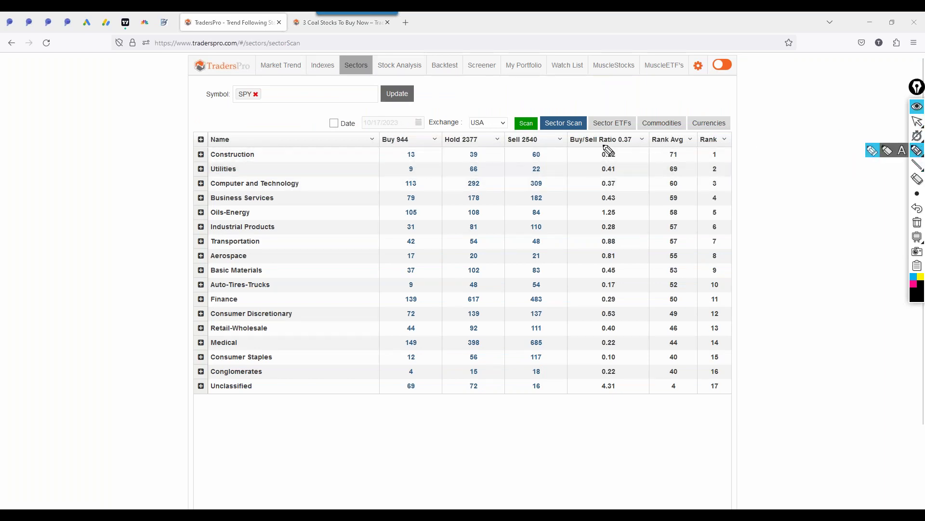
drag(615, 147, 629, 147)
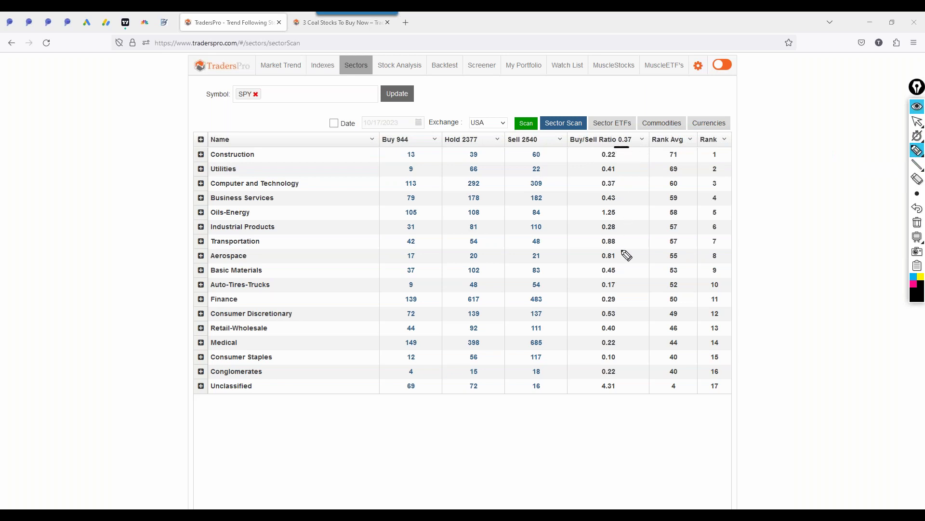
mouse_move(629, 205)
mouse_down()
mouse_move(596, 219)
mouse_move(583, 191)
mouse_move(556, 217)
mouse_move(212, 222)
mouse_move(261, 202)
mouse_move(563, 215)
mouse_up()
click(917, 223)
click(917, 121)
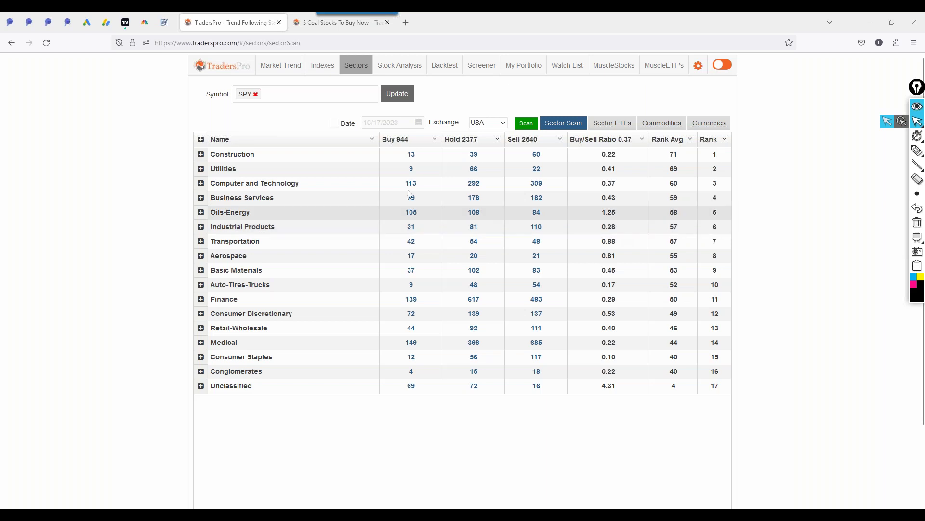
- View the US Energy Ishares ETF chart from the sector ETFs list and return to the list
click(608, 126)
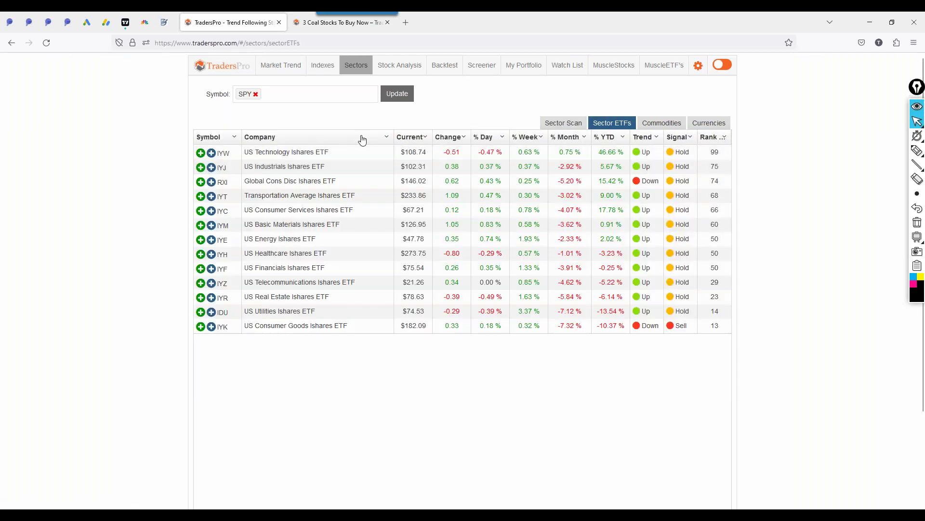
click(284, 239)
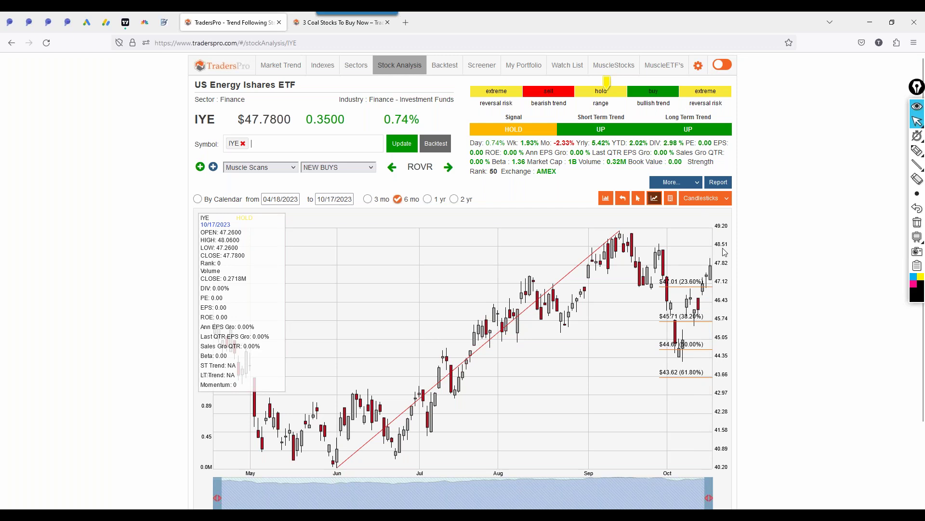
click(11, 42)
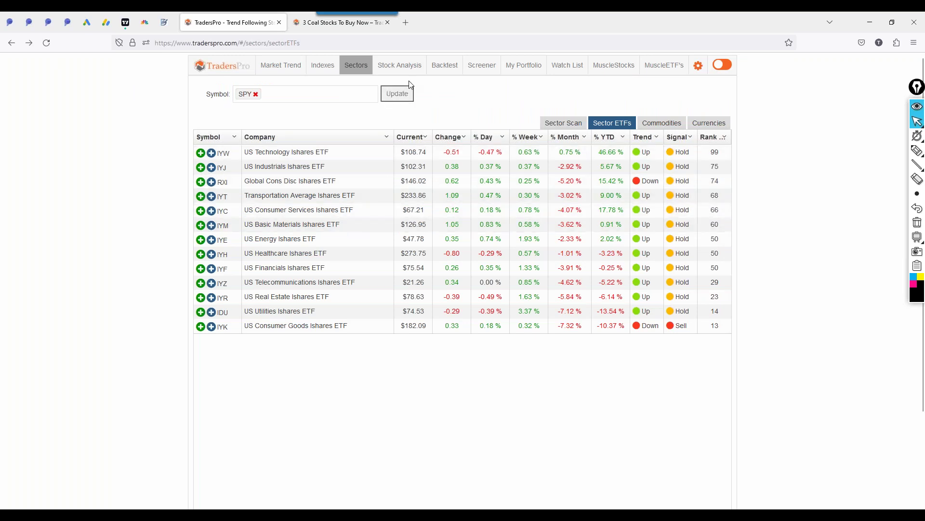
- List the buy-rated Oils-Energy stocks from the sector scan and return to the scan
click(355, 65)
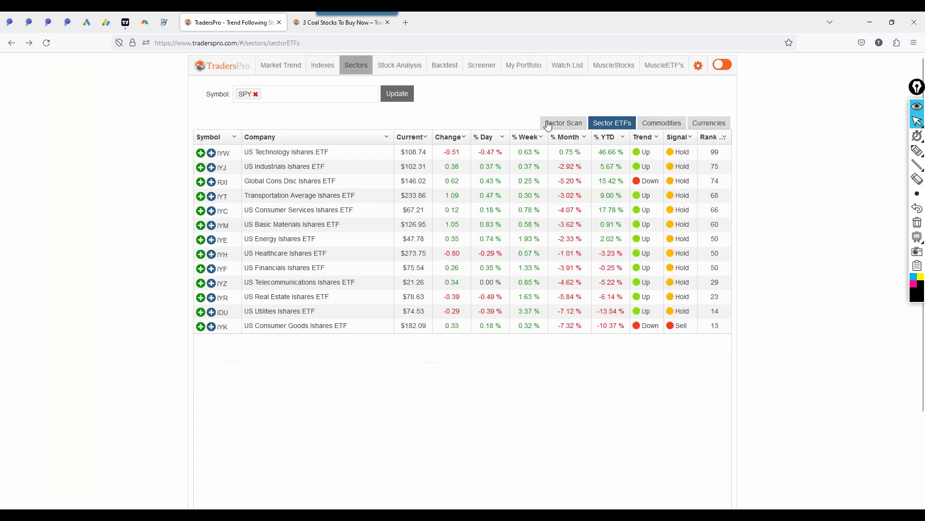
click(548, 124)
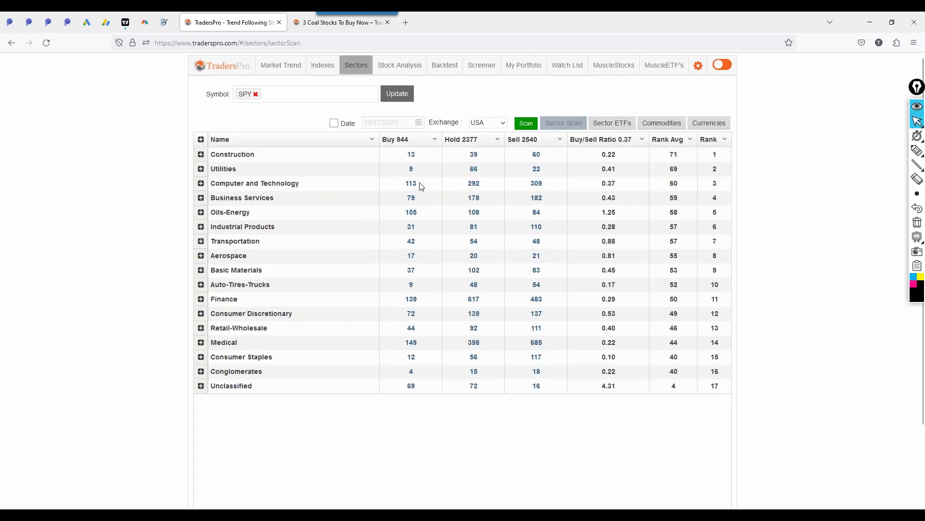
click(413, 215)
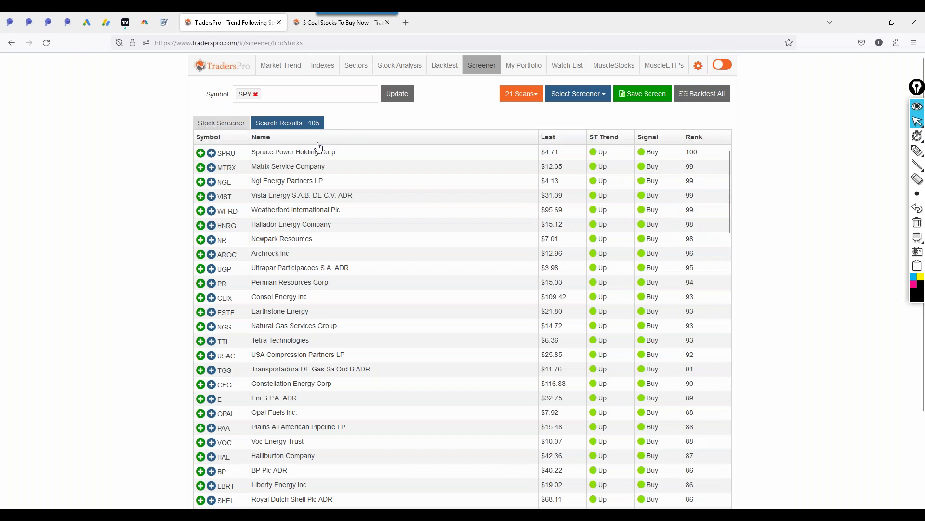
click(353, 68)
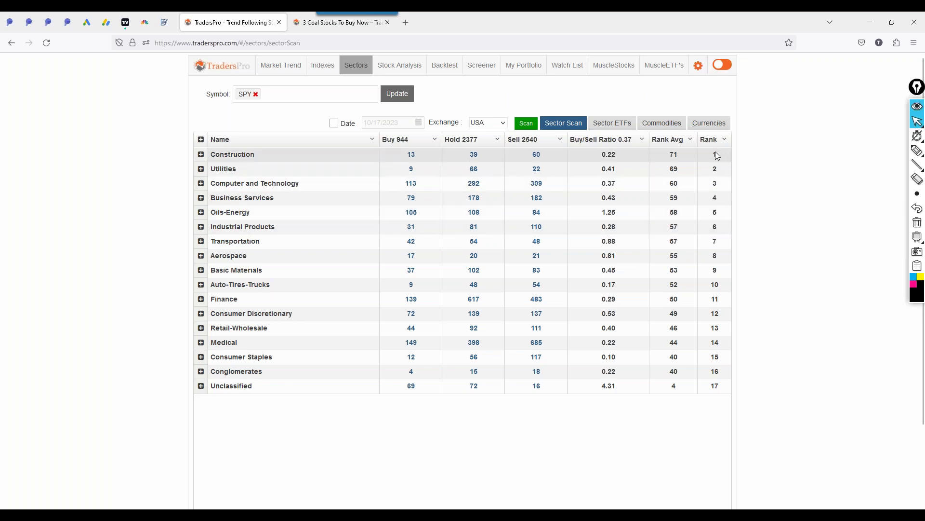
- Outline the top sectors' Rank Avg values, circle Construction's buy, hold and sell counts, and underline its name and rank average
mouse_move(916, 124)
click(917, 150)
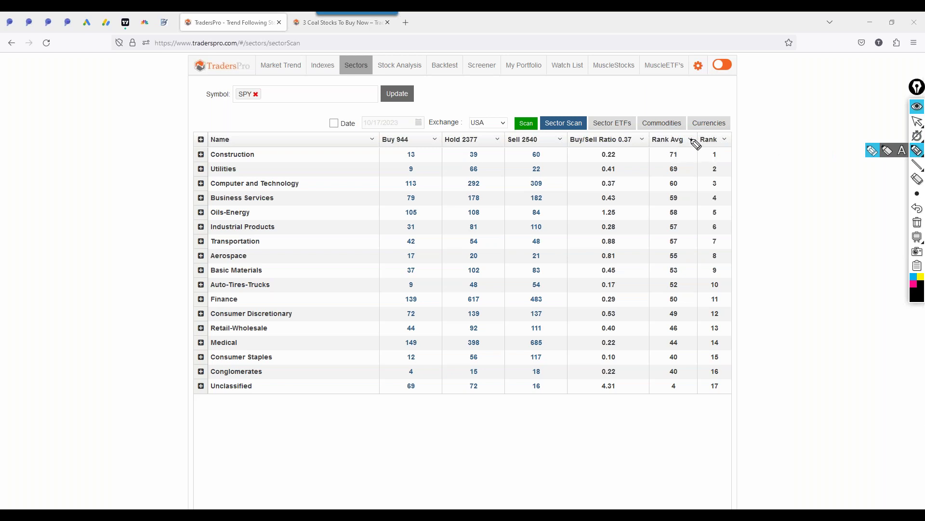
mouse_move(674, 129)
mouse_down()
mouse_move(644, 145)
mouse_move(649, 219)
mouse_move(694, 246)
mouse_move(690, 152)
mouse_move(680, 164)
mouse_up()
mouse_move(564, 149)
mouse_down()
mouse_move(460, 140)
mouse_move(392, 156)
mouse_move(553, 165)
mouse_move(567, 147)
mouse_up()
drag(327, 152, 266, 147)
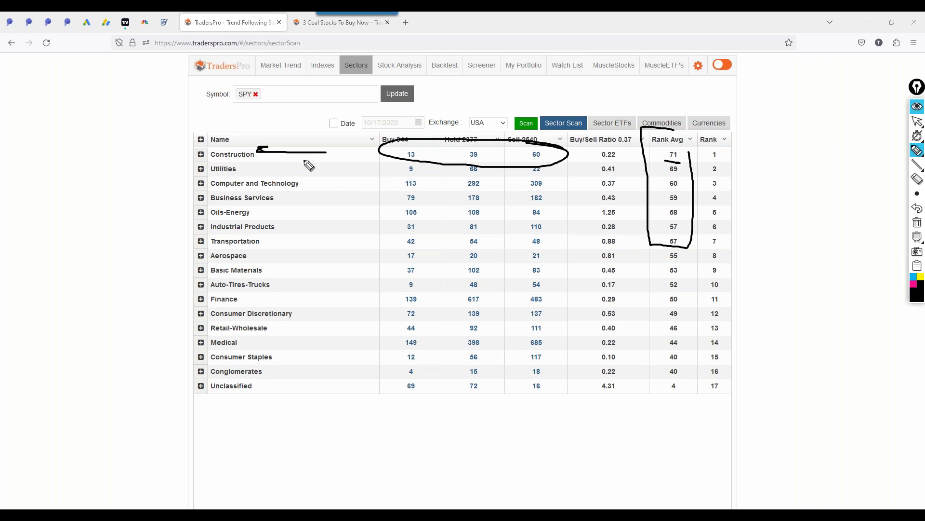
drag(659, 164, 673, 166)
drag(205, 162, 225, 160)
- Circle the Oils-Energy counts, underline Construction's sell count and the Oils-Energy rank average, and clear all pen marks
mouse_move(512, 201)
mouse_down()
mouse_move(407, 203)
mouse_move(497, 228)
mouse_move(569, 218)
mouse_move(495, 209)
mouse_up()
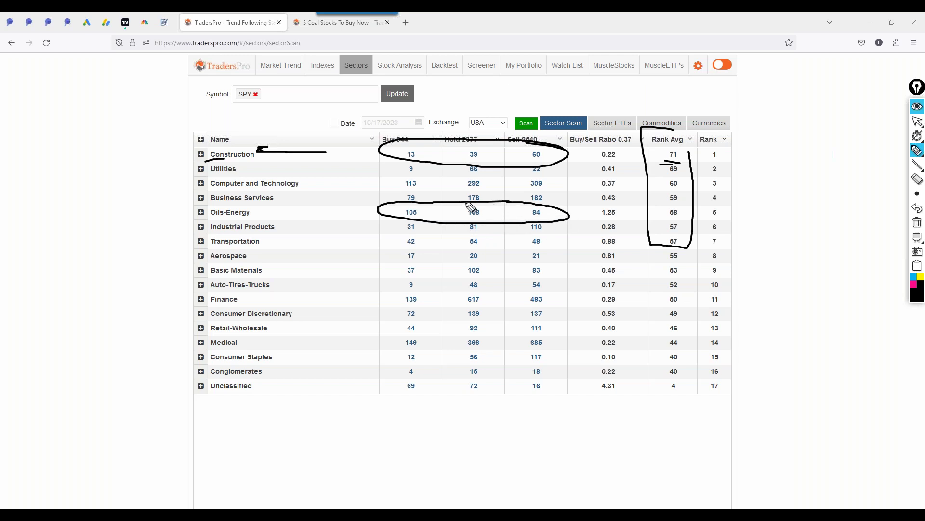
drag(524, 155, 541, 160)
click(916, 121)
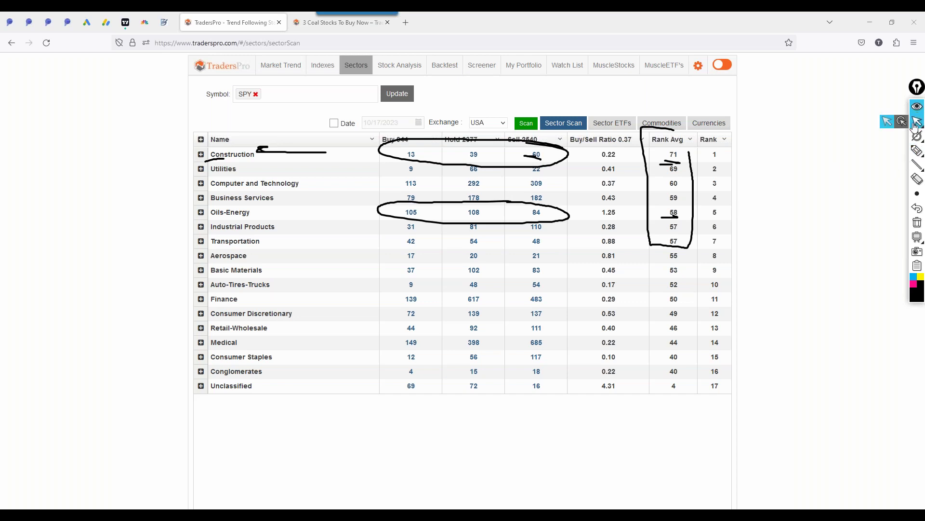
click(917, 222)
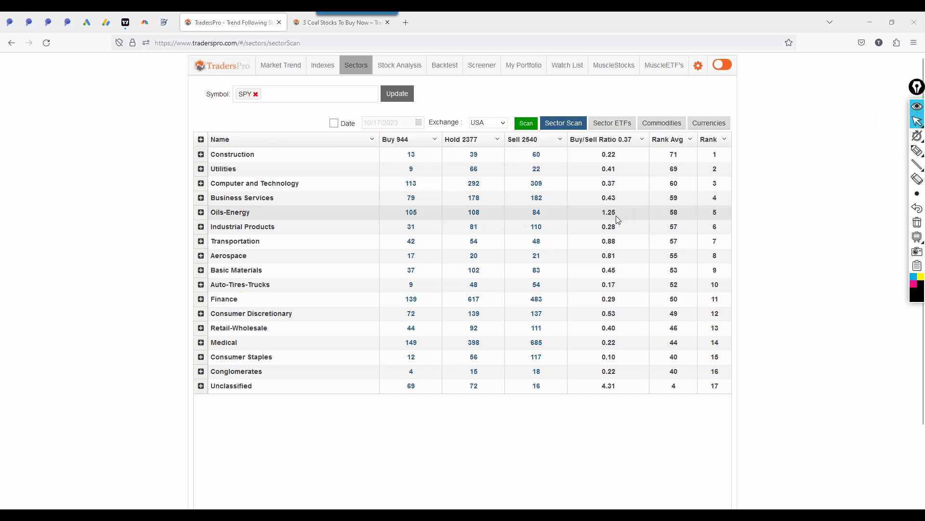
- Mark the Oils-Energy ratio, counts and rank average, draw hops up from its buy count to Utilities, and clear the marks
click(916, 151)
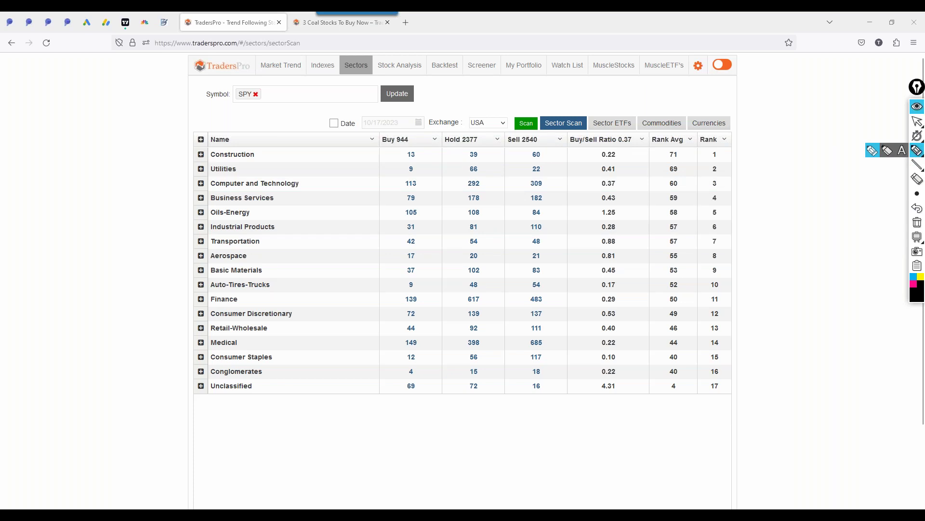
drag(612, 210, 619, 213)
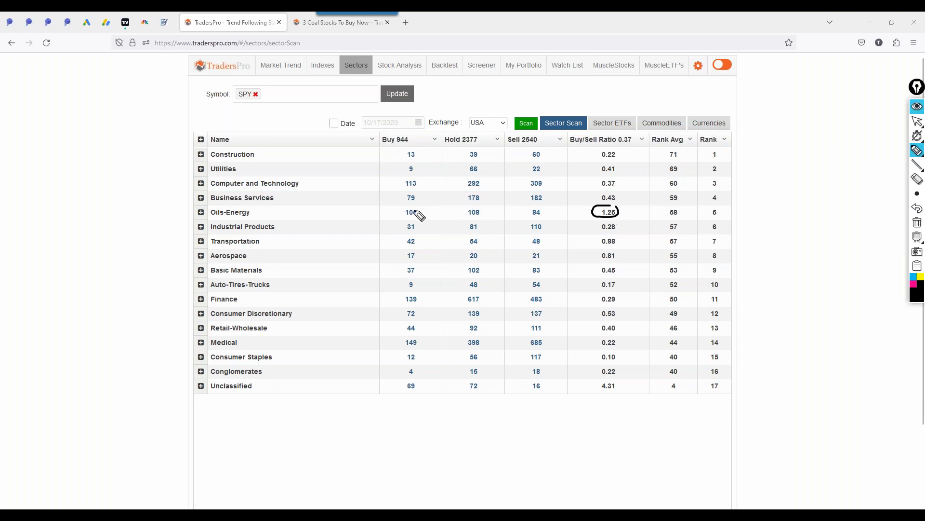
mouse_move(415, 209)
mouse_down()
mouse_move(413, 218)
mouse_move(426, 215)
mouse_up()
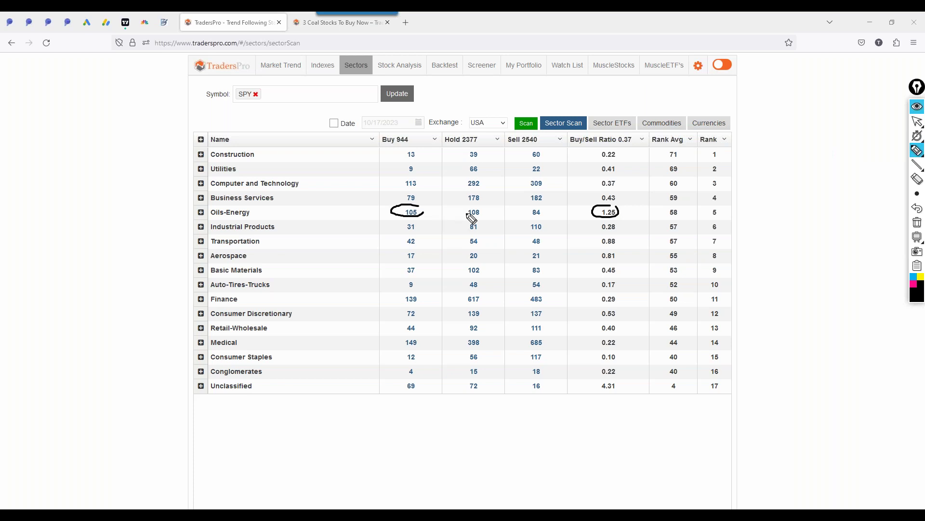
drag(553, 220, 425, 218)
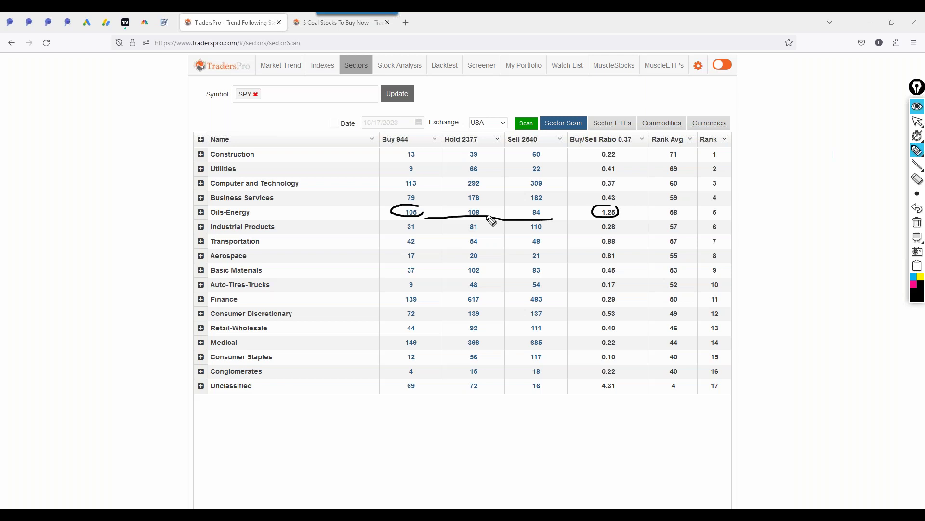
drag(681, 220, 668, 219)
mouse_move(394, 214)
mouse_down()
mouse_move(377, 186)
mouse_move(382, 166)
mouse_up()
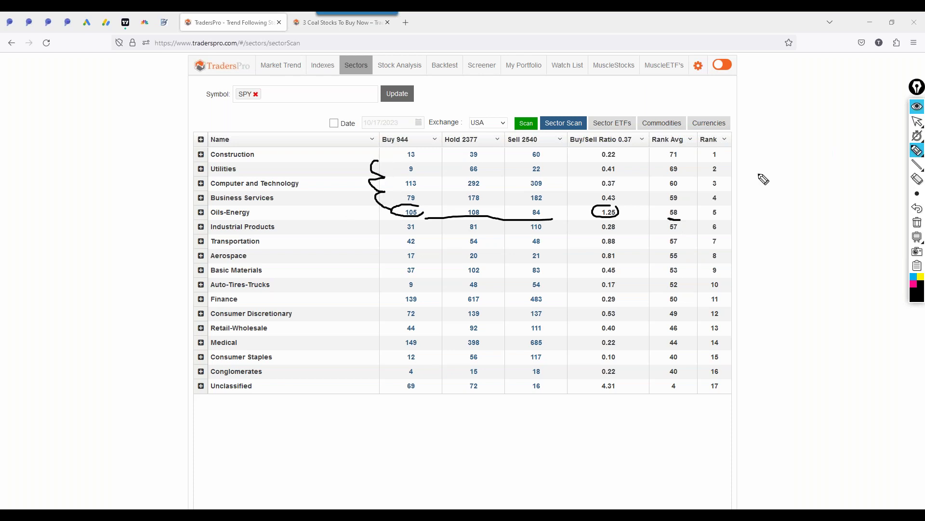
click(919, 224)
click(917, 121)
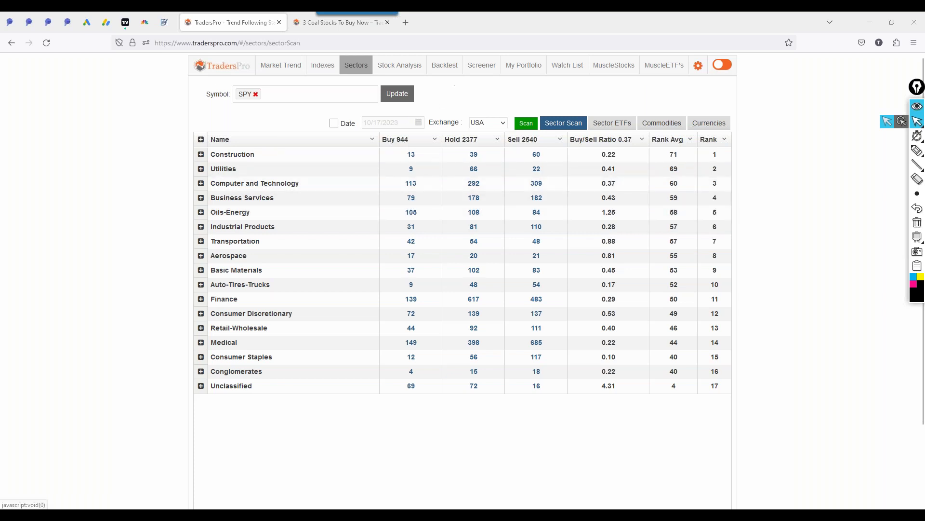
- Switch the Matrix Service Company chart, opened from the screener results, to the Signals display and return to the results
click(482, 65)
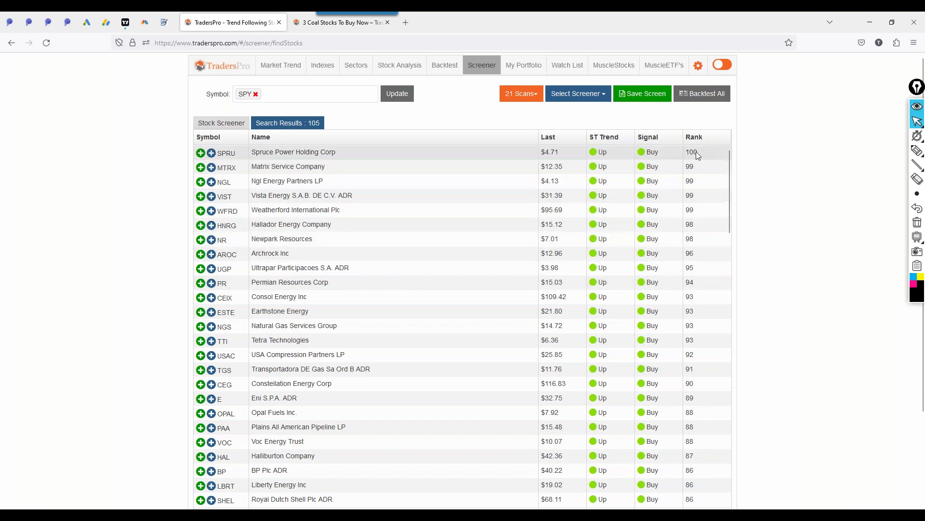
click(309, 168)
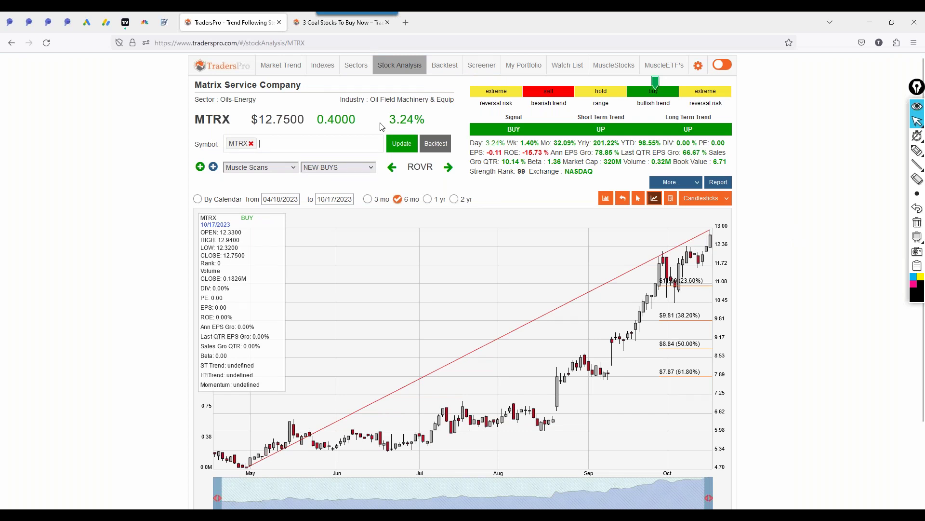
click(705, 198)
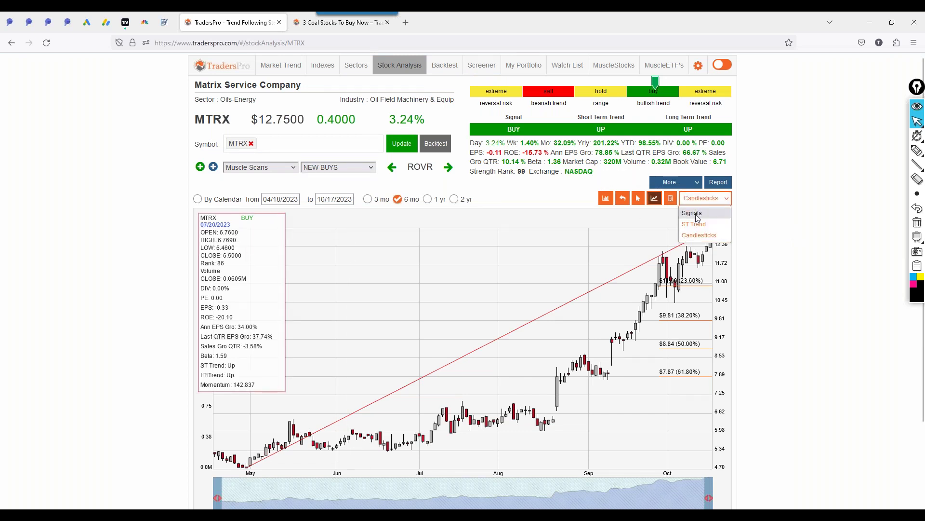
click(699, 219)
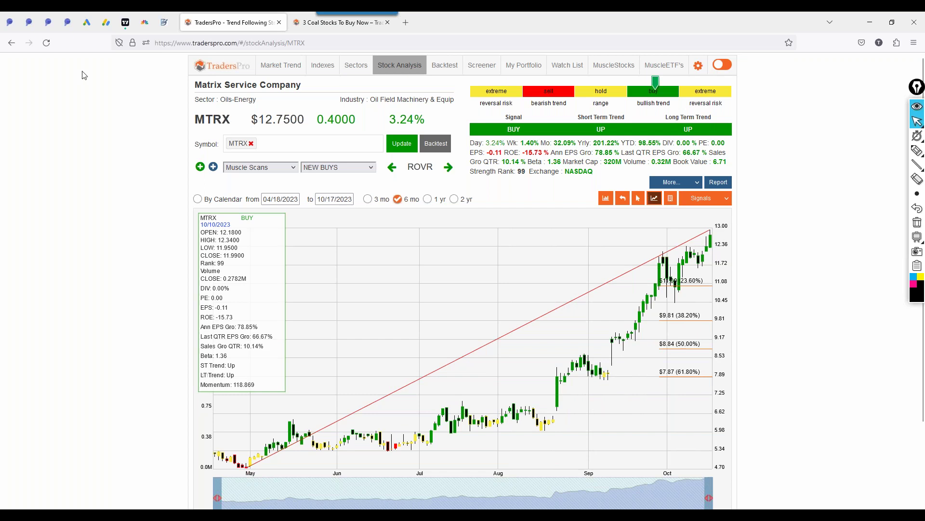
click(12, 43)
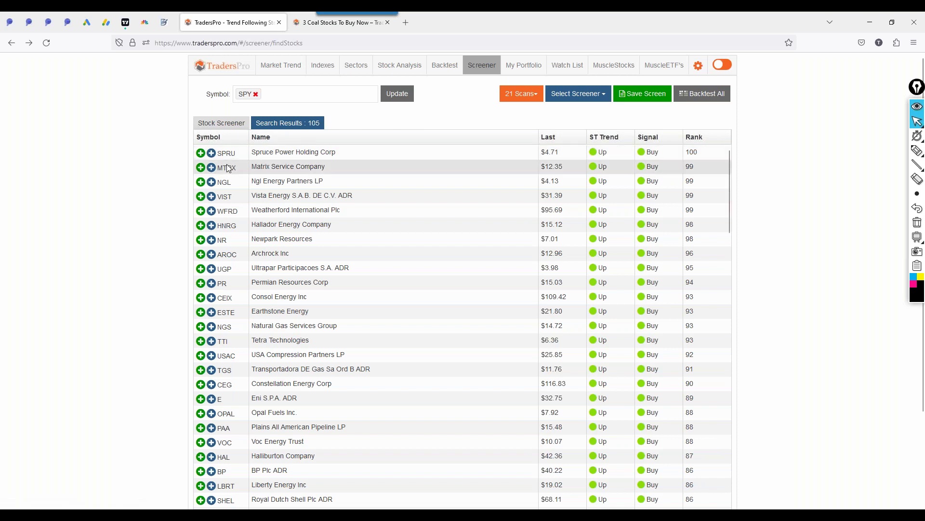
- Show the stock screener criteria and set the minimum share price to $1
click(573, 94)
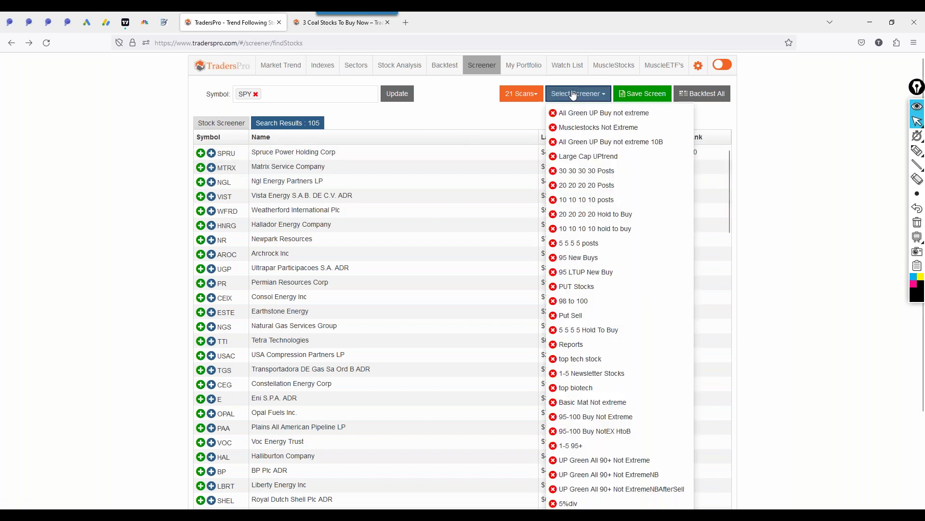
click(394, 125)
click(221, 123)
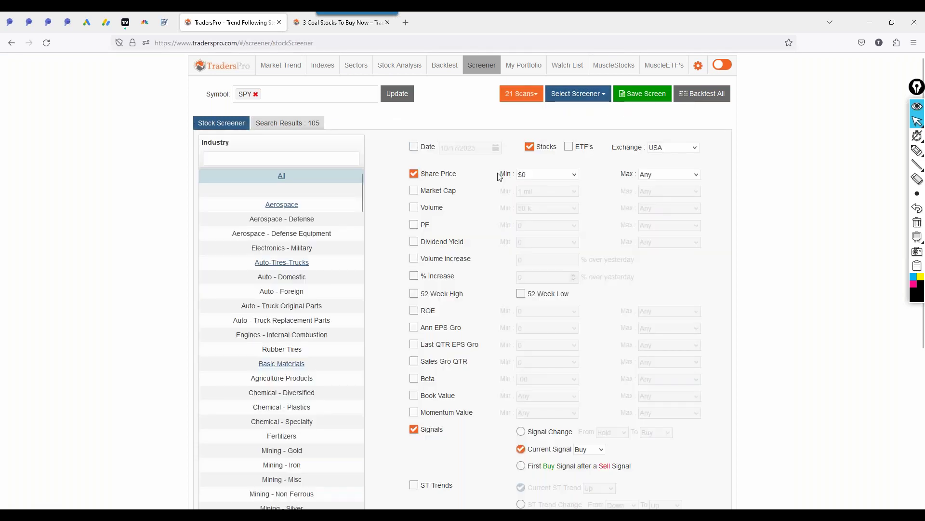
click(524, 176)
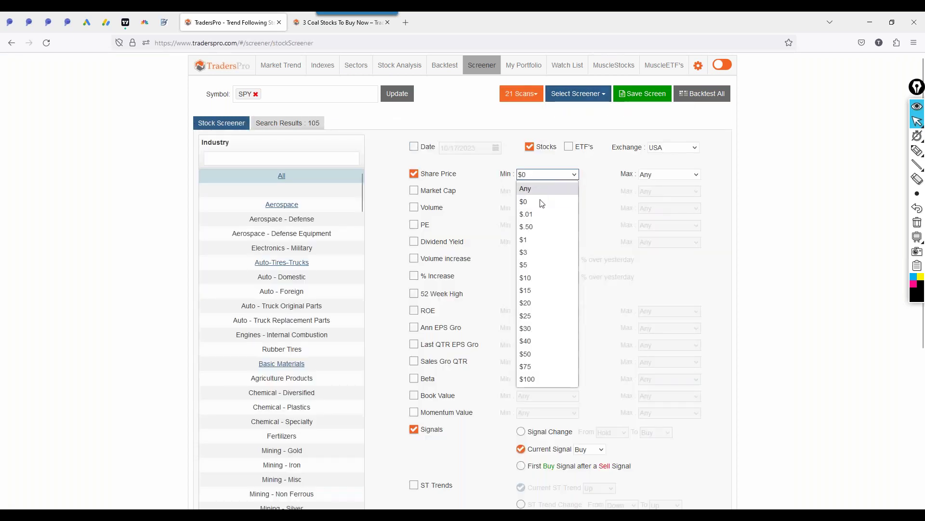
click(548, 248)
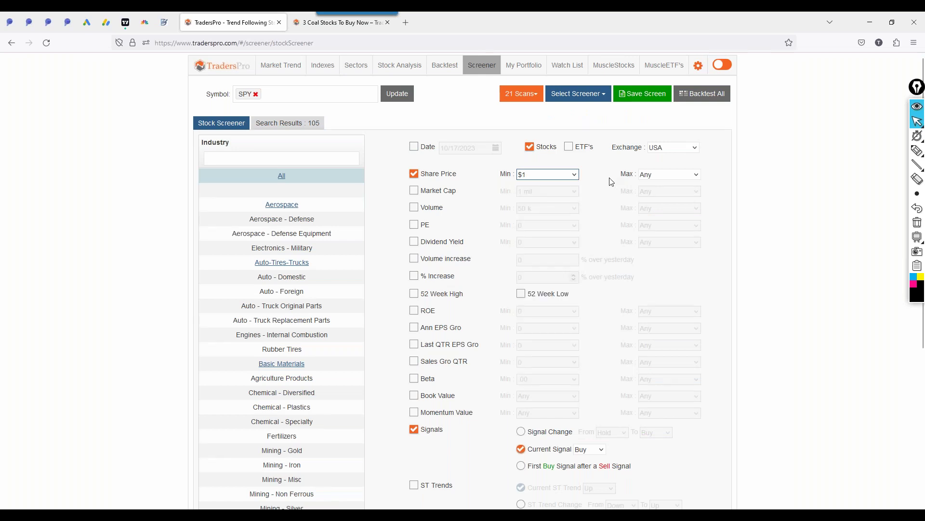
- Enable the Market Cap and Volume criteria with minimums of 10 mil and 100 k
click(415, 191)
click(415, 208)
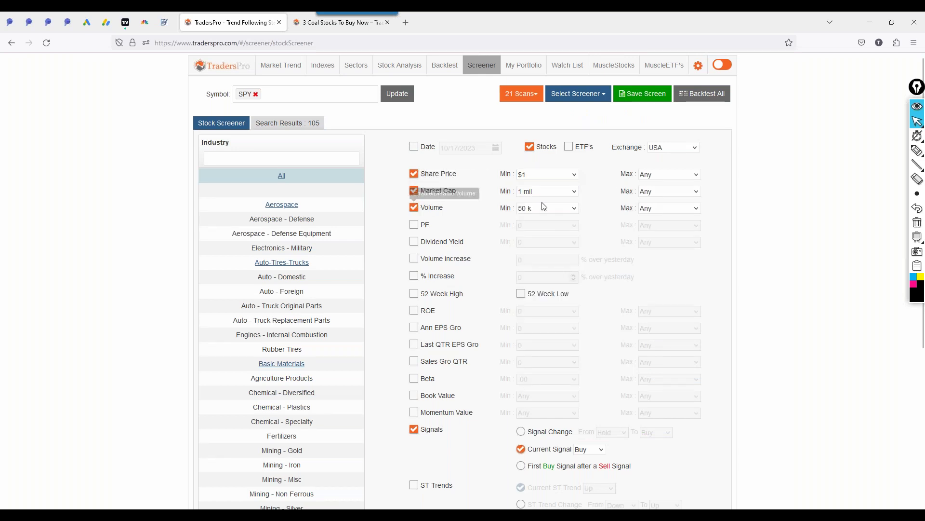
click(539, 192)
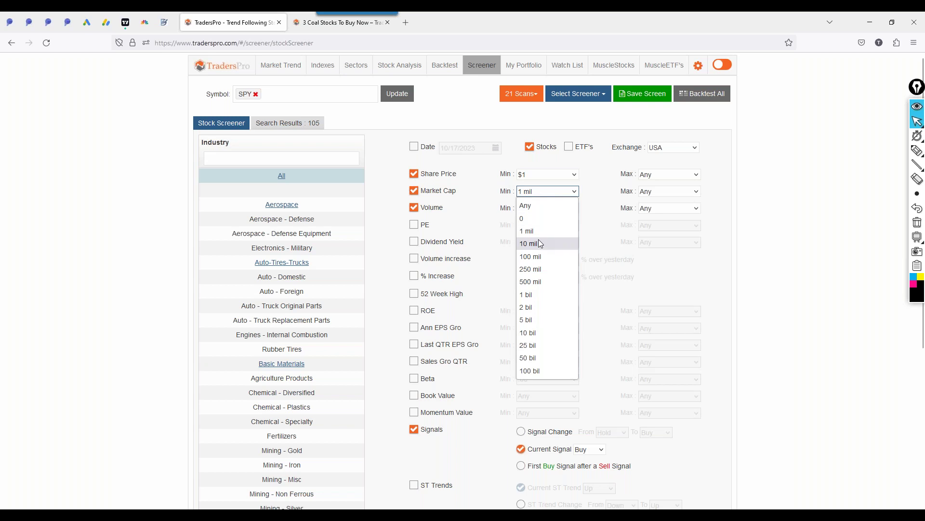
click(539, 243)
click(539, 213)
click(533, 266)
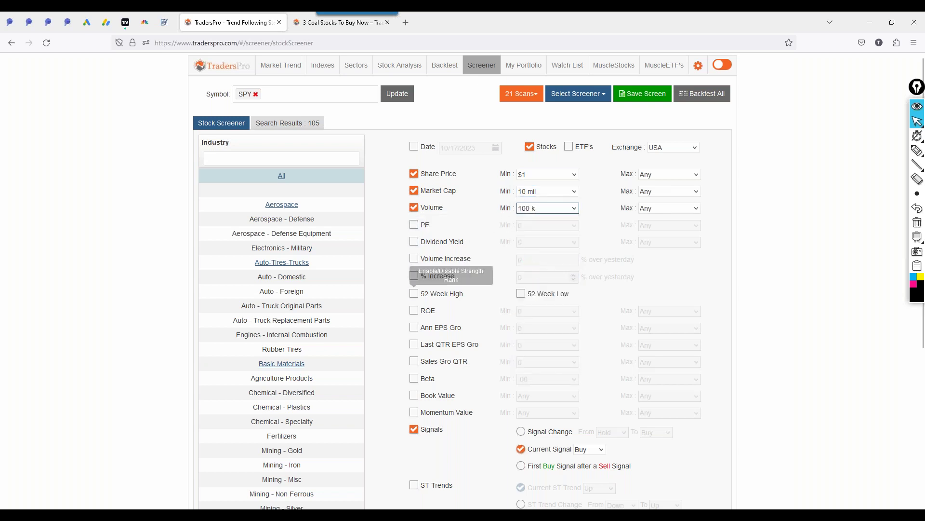
- Switch the signal criterion to a Signal Change from Hold to Buy and set the minimum Strength Rank to 90
scroll(391, 307, down, 1)
scroll(389, 306, down, 2)
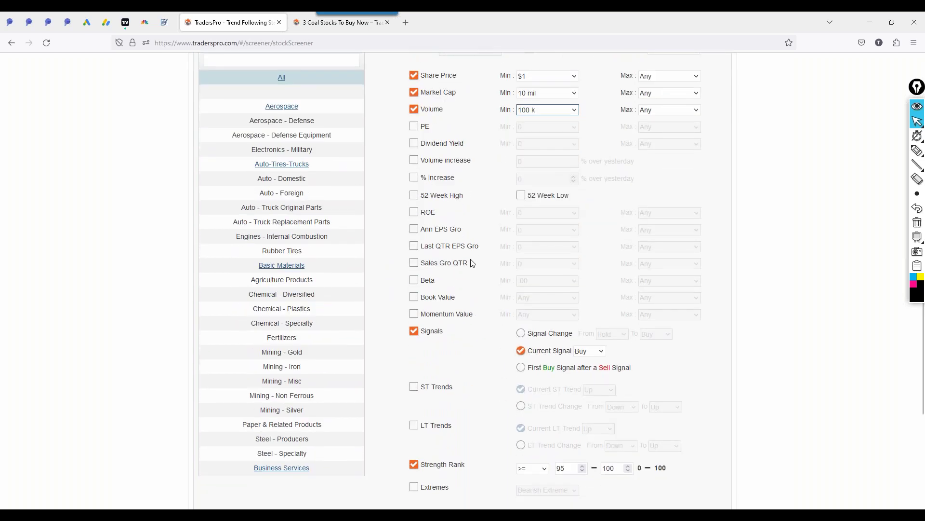
scroll(472, 259, up, 1)
scroll(493, 278, down, 1)
click(521, 333)
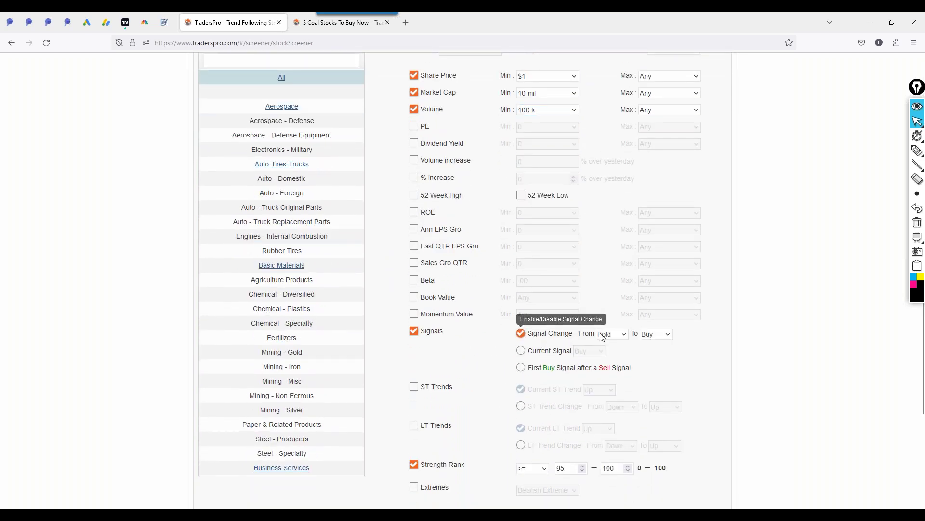
scroll(554, 404, down, 2)
double_click(567, 370)
key(Return)
- Filter the industries by "oil", select the Oils-Energy sector and run the stock search
click(299, 159)
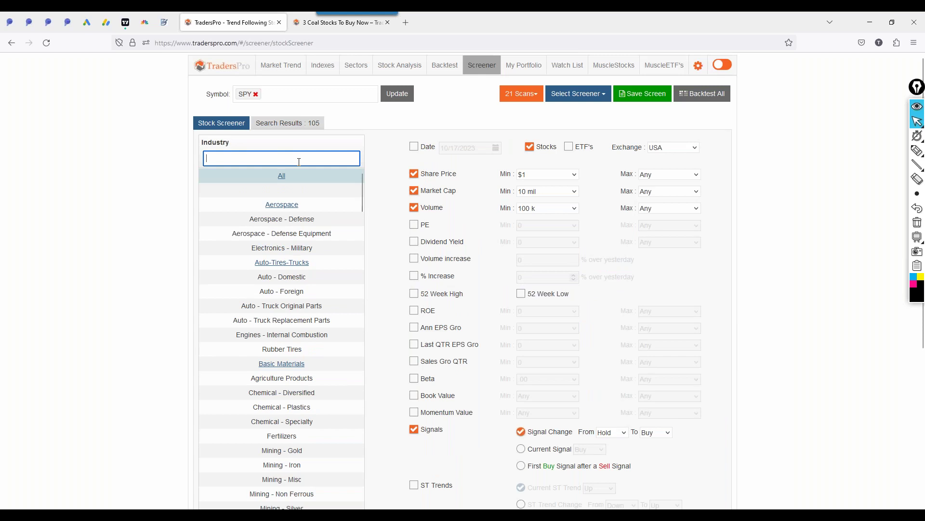
text(oil)
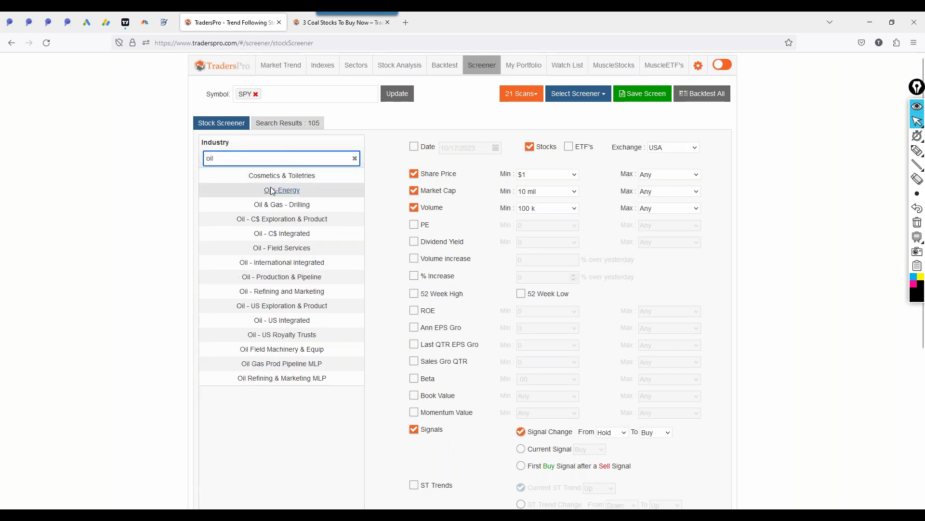
click(316, 193)
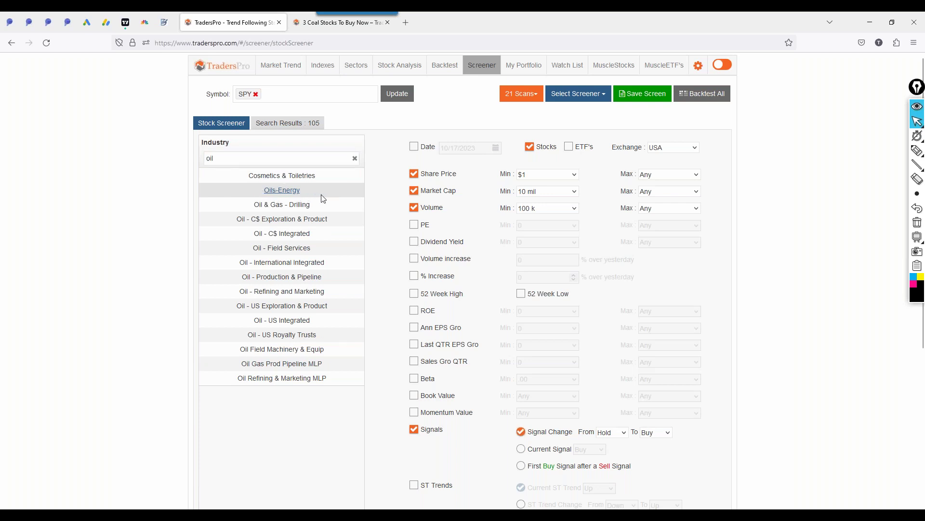
click(323, 194)
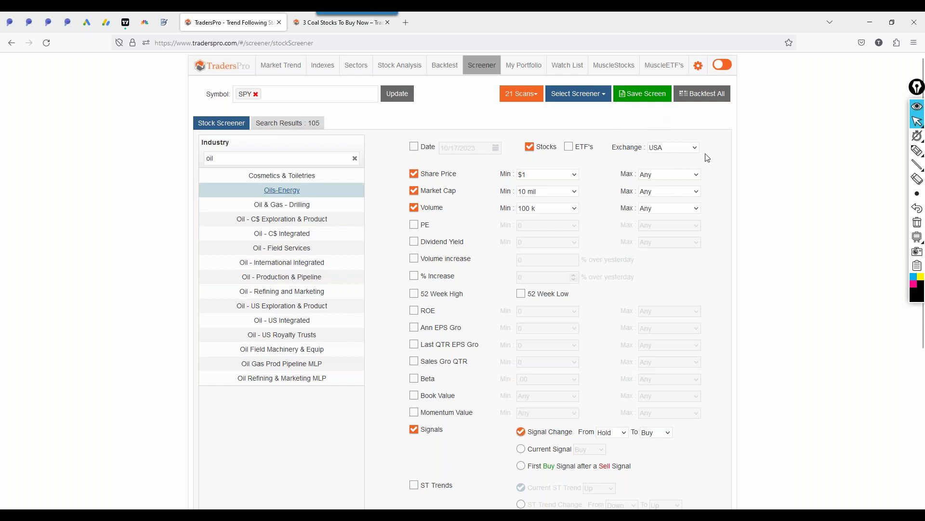
scroll(732, 249, down, 2)
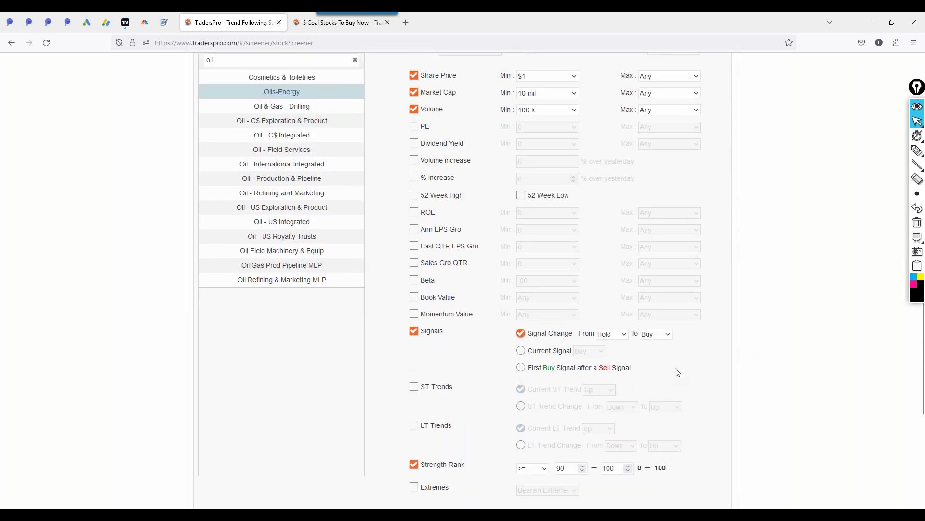
scroll(713, 383, down, 3)
click(607, 428)
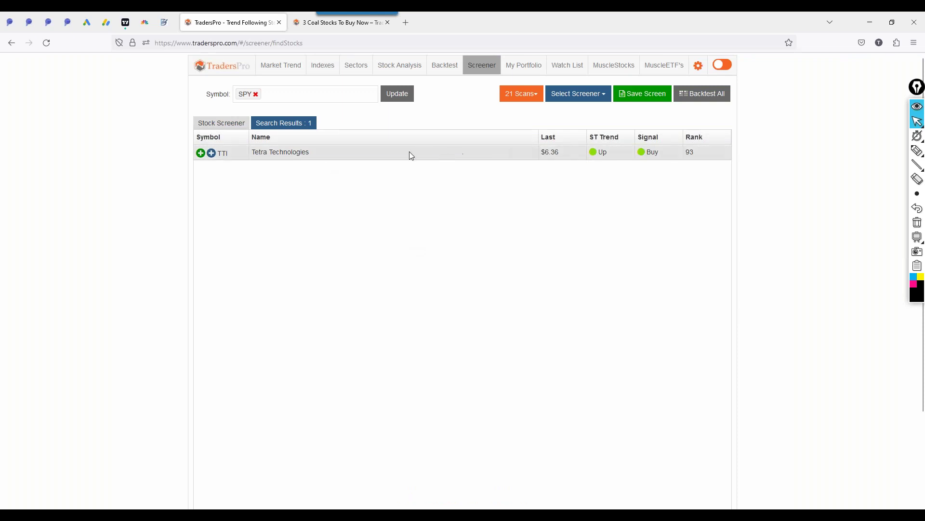
- Open the Tetra Technologies chart from the results and underline its ROE, Ann EPS Gro and Last QTR EPS Gro values
click(384, 160)
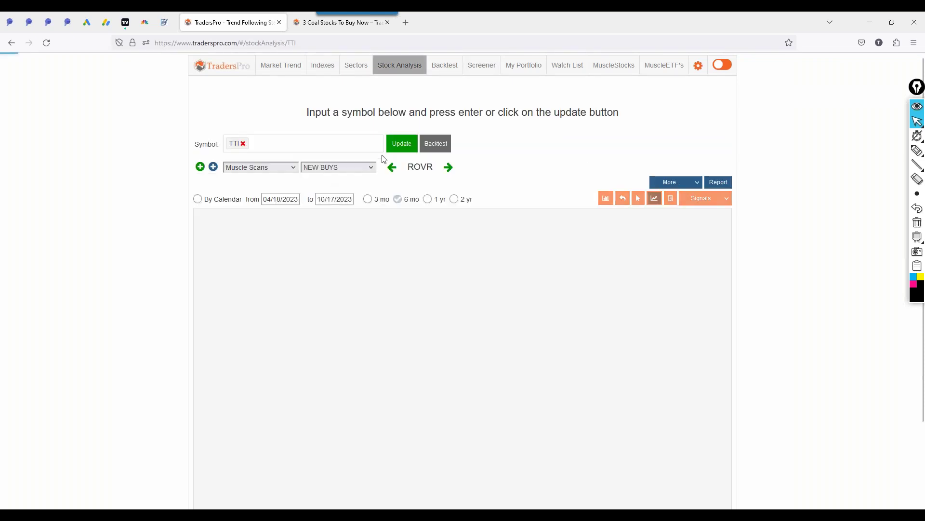
click(917, 136)
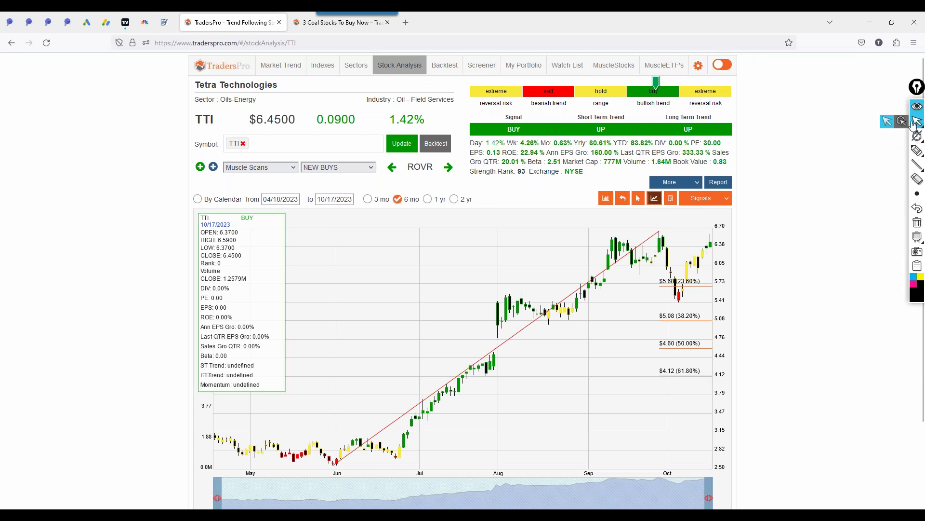
click(916, 151)
click(916, 152)
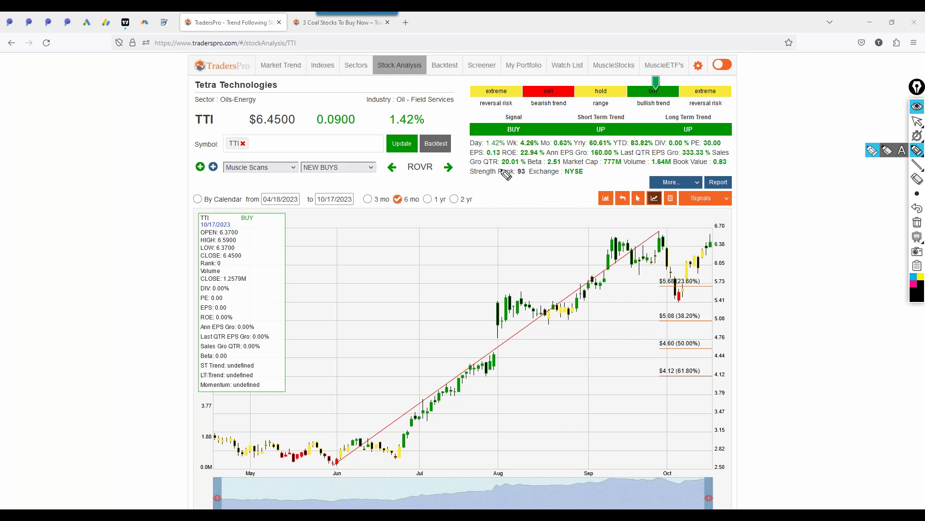
drag(518, 158, 601, 157)
drag(682, 156, 708, 154)
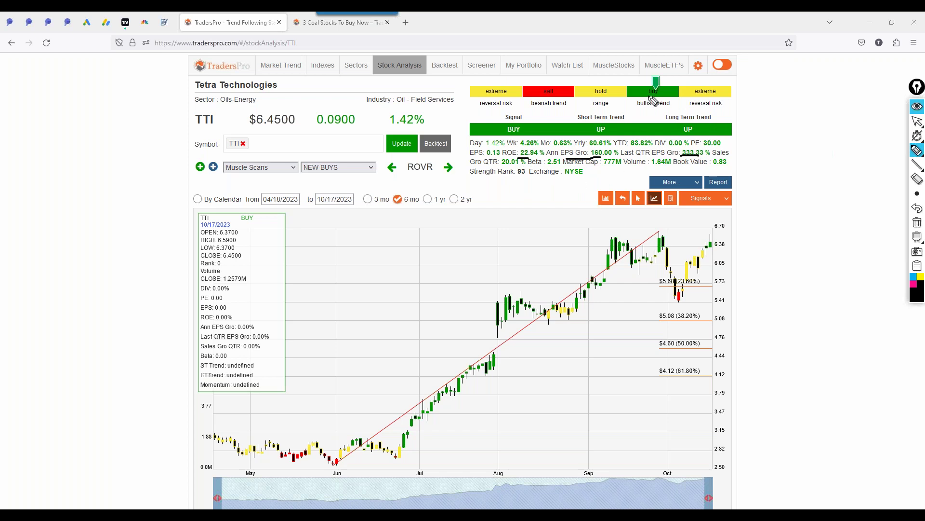
- Draw two arrows pointing at the latest Tetra Technologies candles, clear all pen marks and return to the screener results
drag(768, 288, 710, 253)
mouse_move(743, 229)
mouse_down()
mouse_move(701, 246)
mouse_move(709, 248)
mouse_up()
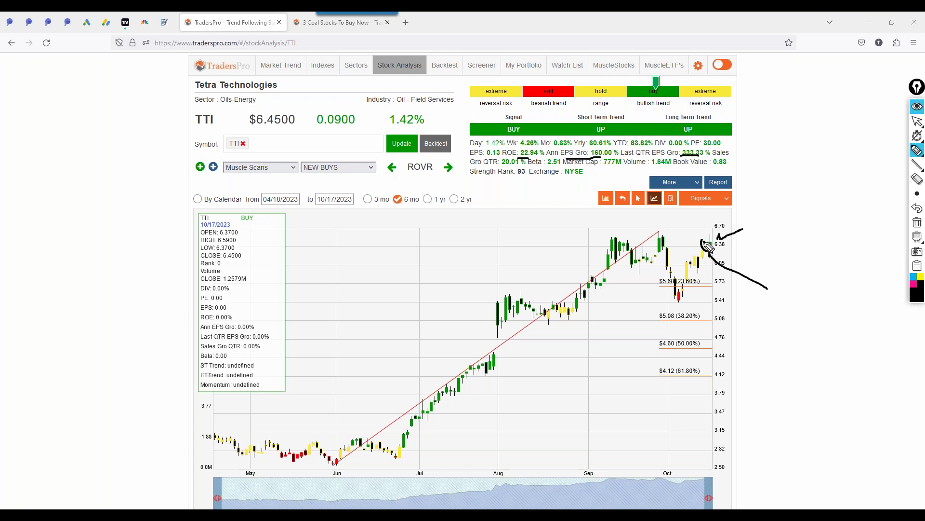
click(917, 222)
click(919, 124)
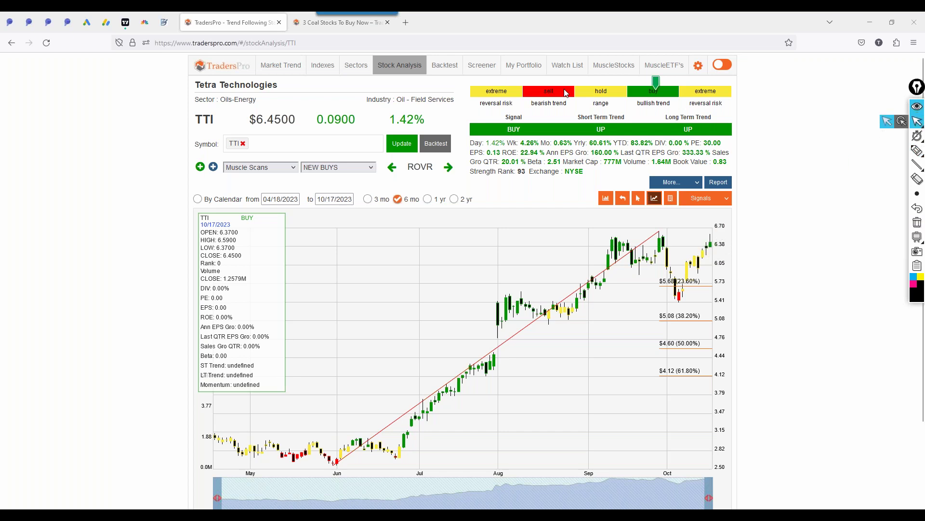
click(481, 67)
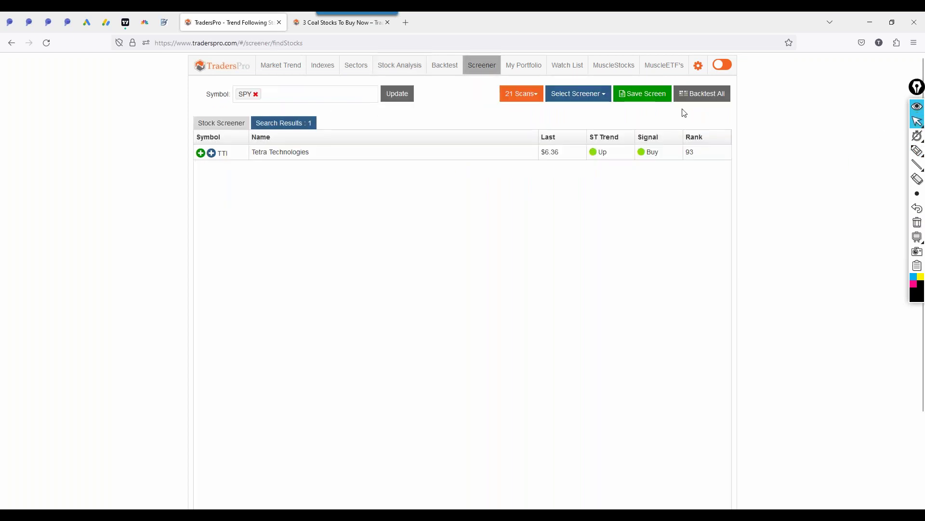
- Save the current criteria as a new screener named OilStocks
click(654, 100)
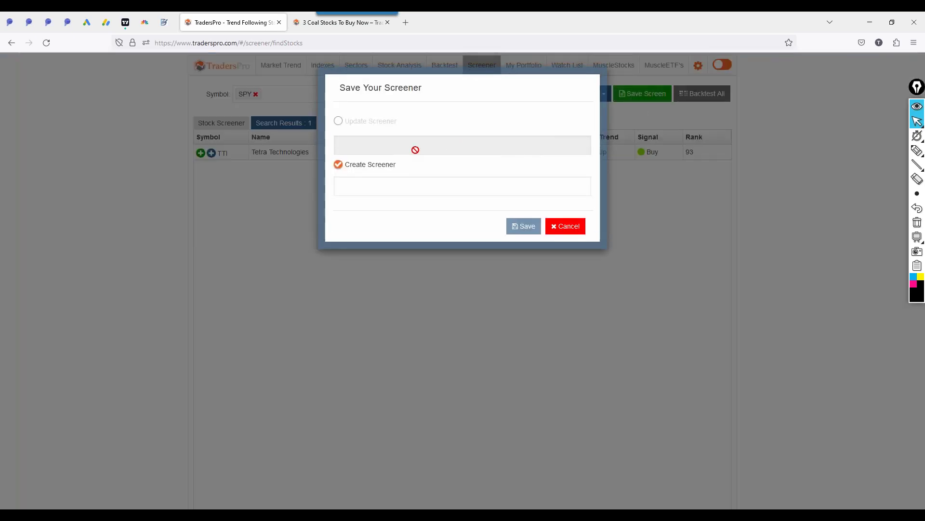
click(348, 187)
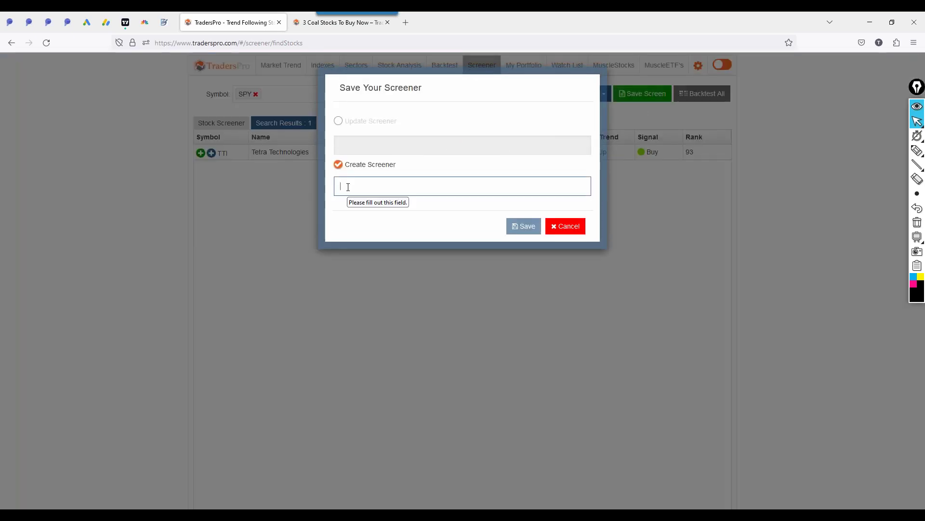
text(OilStocks)
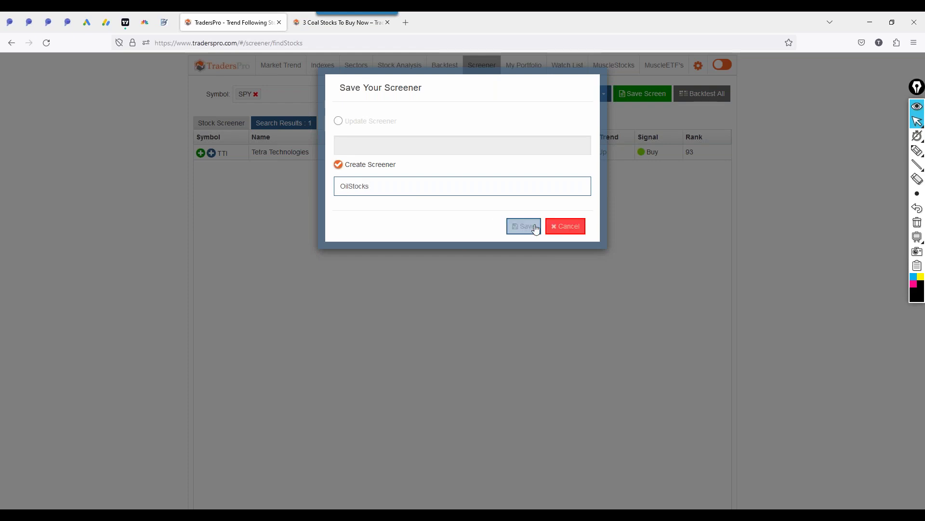
click(532, 227)
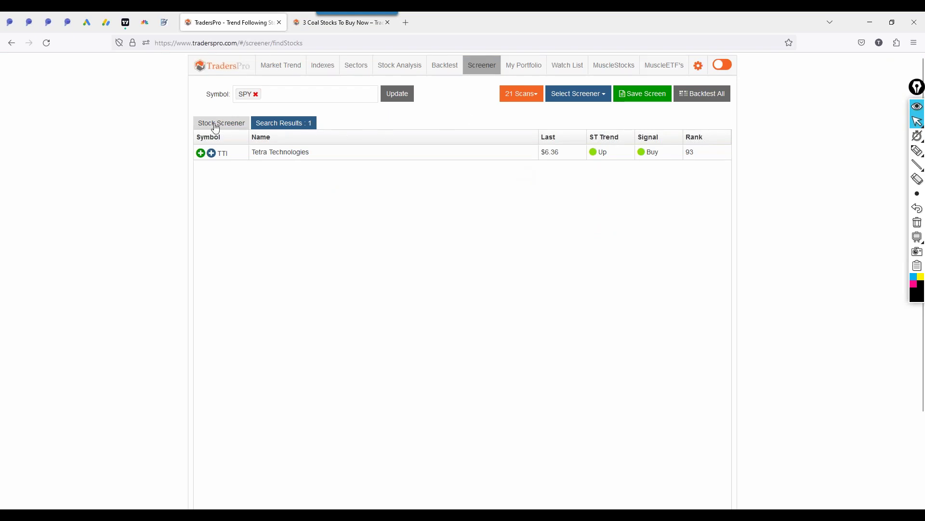
- Load the saved OilStocks screener and display its stock screener criteria
click(578, 94)
scroll(593, 333, down, 3)
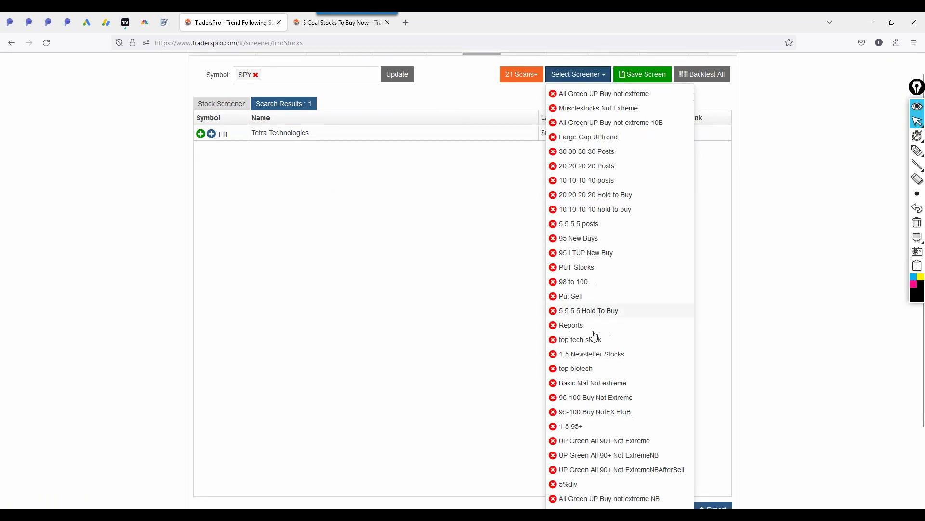
click(590, 421)
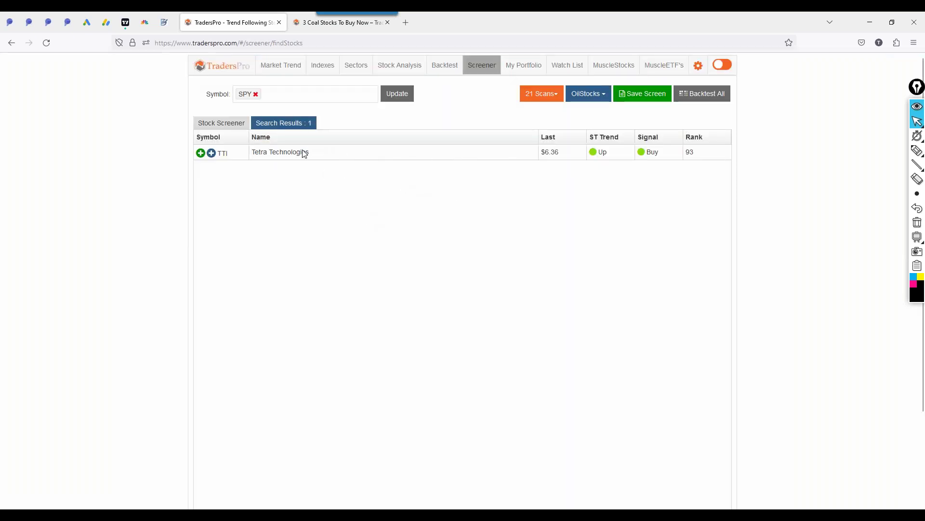
click(221, 124)
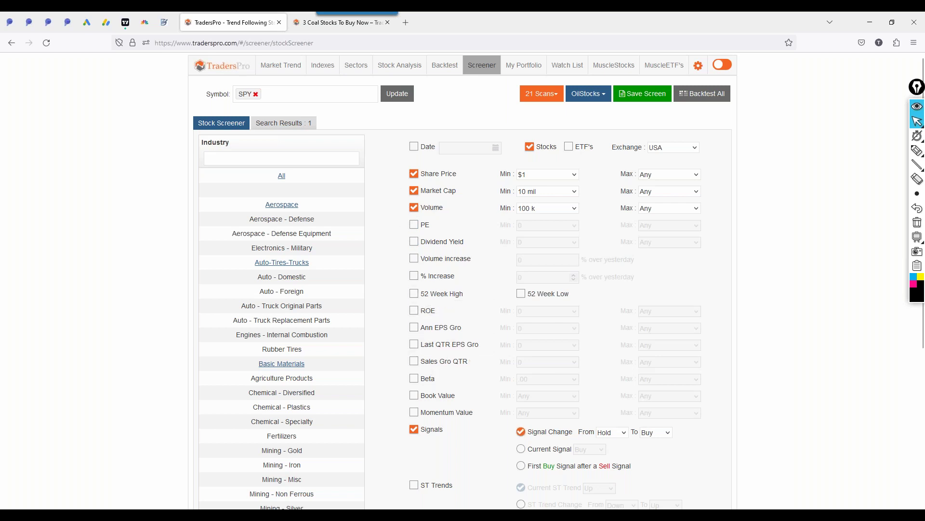
click(589, 94)
click(473, 106)
- List the buy-rated Unclassified stocks from the sector scan, look through them and return to the screener criteria
click(354, 67)
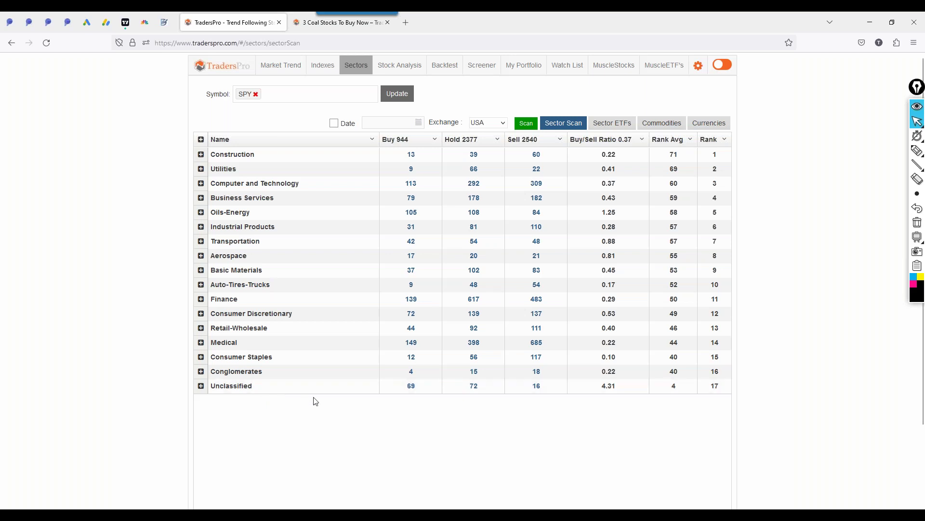
click(411, 385)
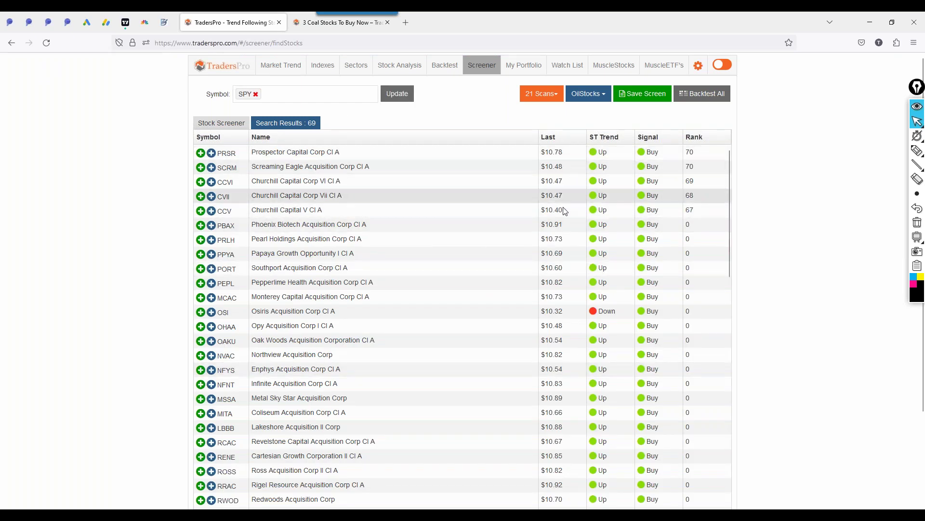
scroll(562, 301, down, 6)
scroll(563, 304, up, 6)
click(230, 125)
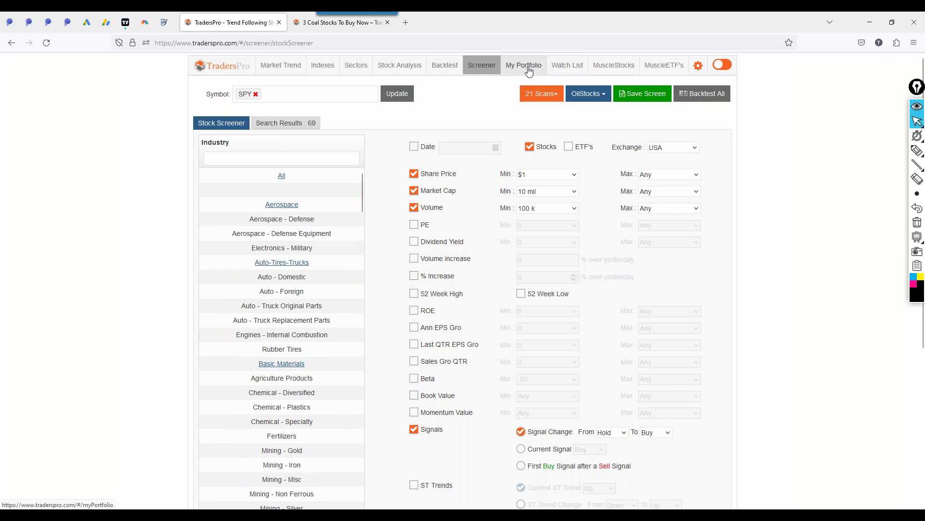
- Return to the sector scan, circle the Consumer Staples row with the pen, and clear the mark
click(398, 73)
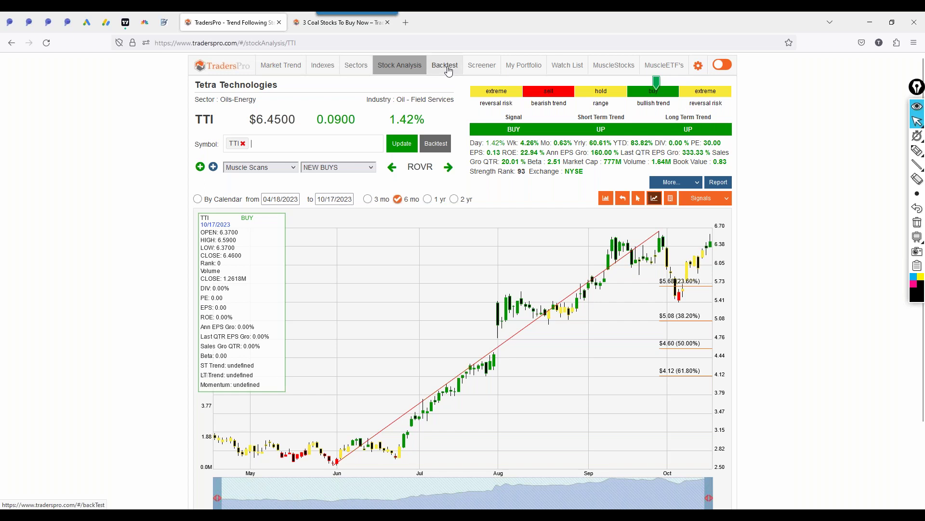
click(356, 66)
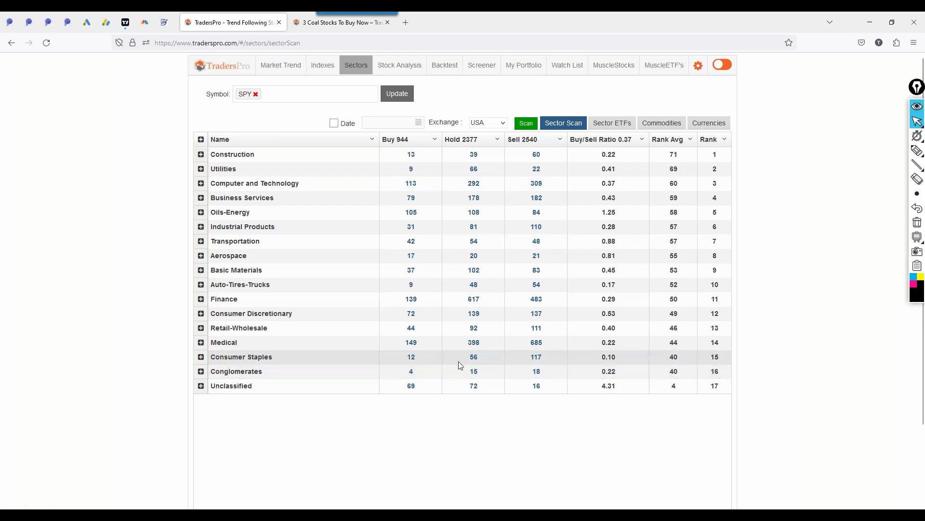
click(916, 151)
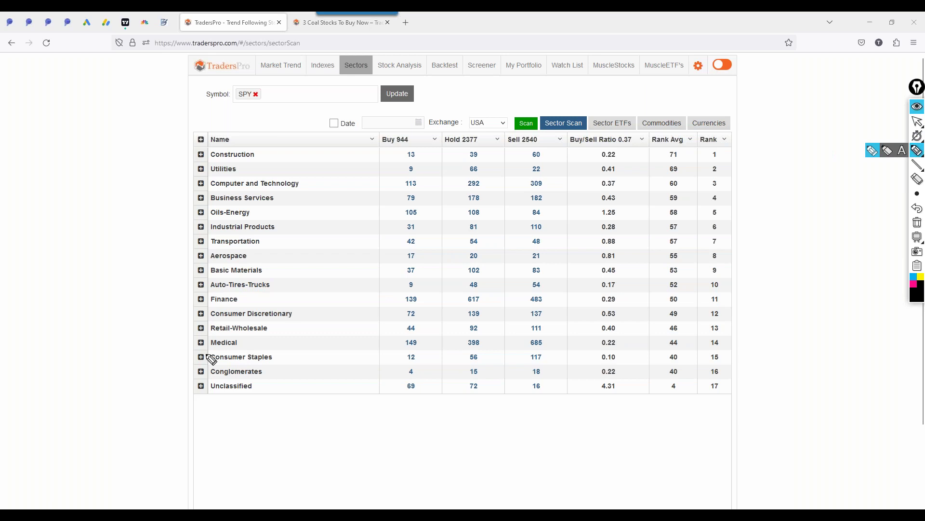
mouse_move(192, 364)
mouse_down()
mouse_move(534, 372)
mouse_move(526, 356)
mouse_move(173, 360)
mouse_up()
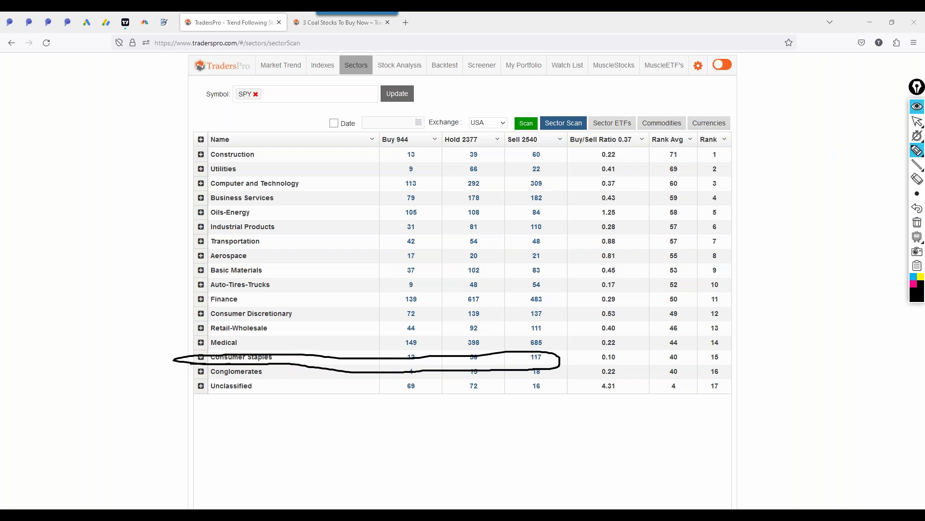
click(918, 223)
click(917, 121)
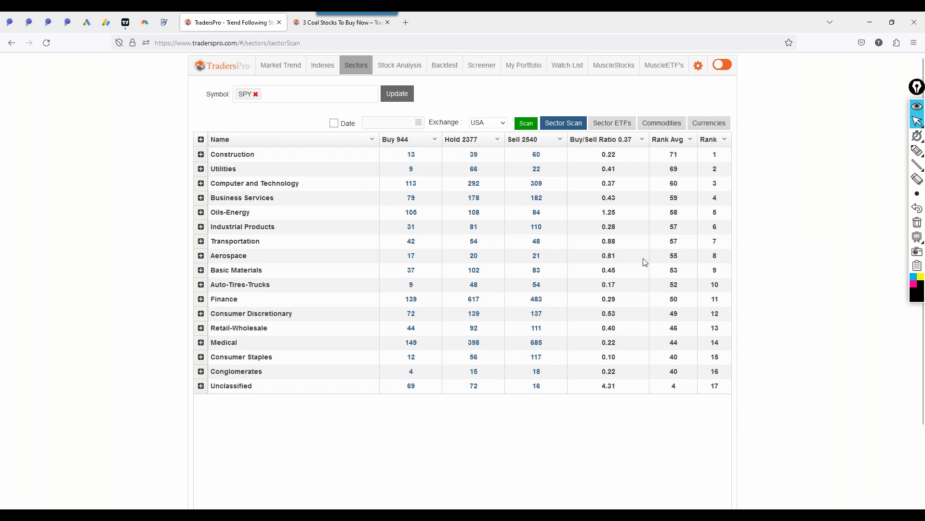
- List the sell-rated Consumer Staples stocks from the sector scan
click(536, 357)
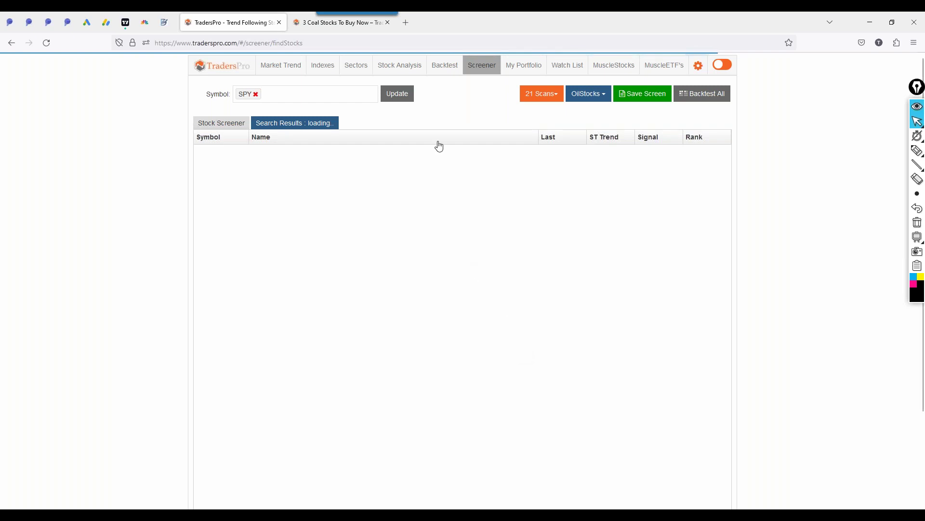
click(357, 68)
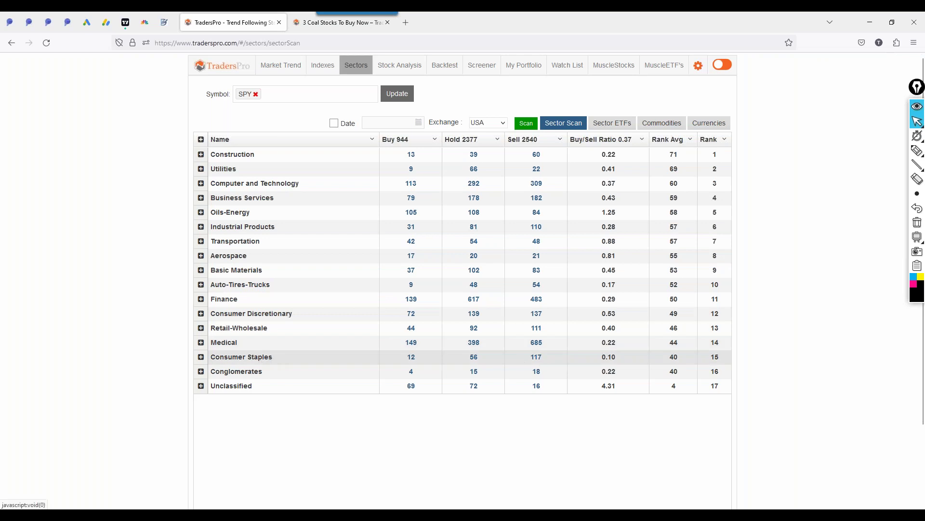
click(542, 359)
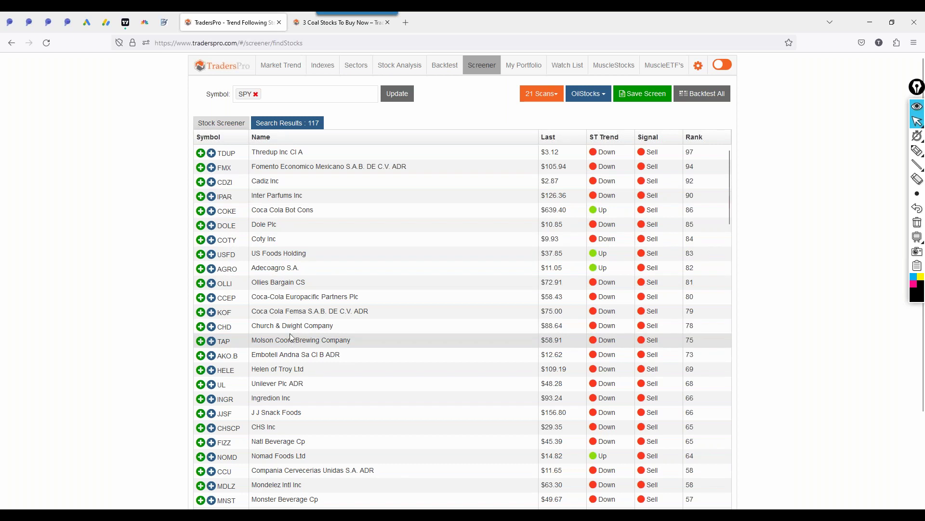
- Look through the sell-rated Consumer Staples stocks, examining their short-term trends and ranks for a weak candidate
scroll(284, 337, down, 1)
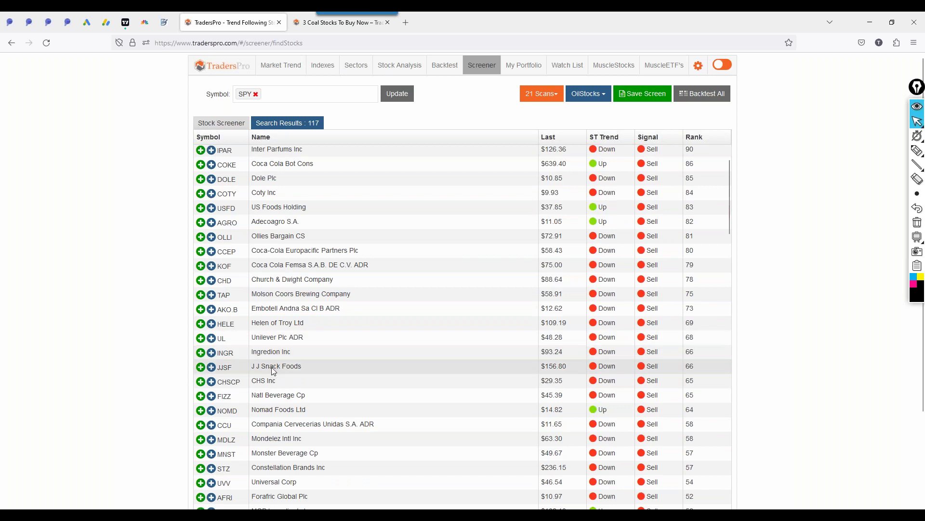
scroll(271, 367, down, 1)
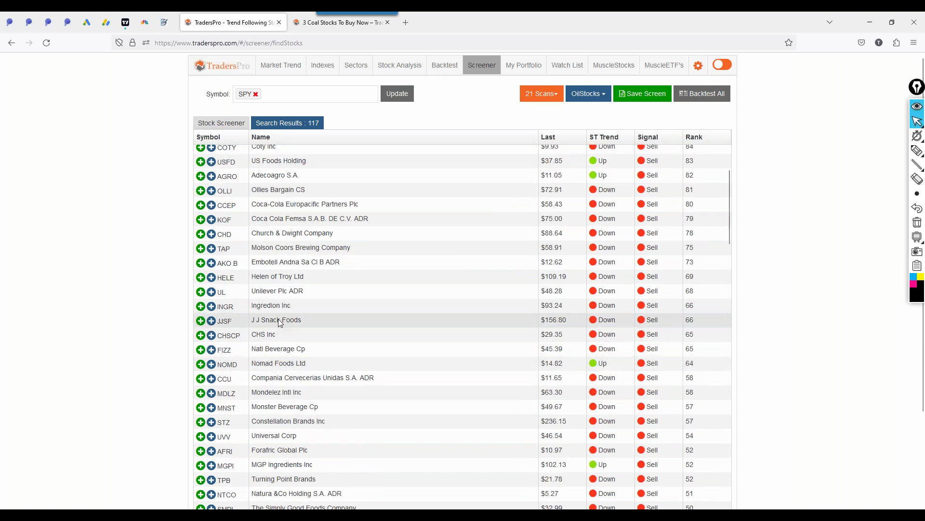
scroll(290, 345, down, 1)
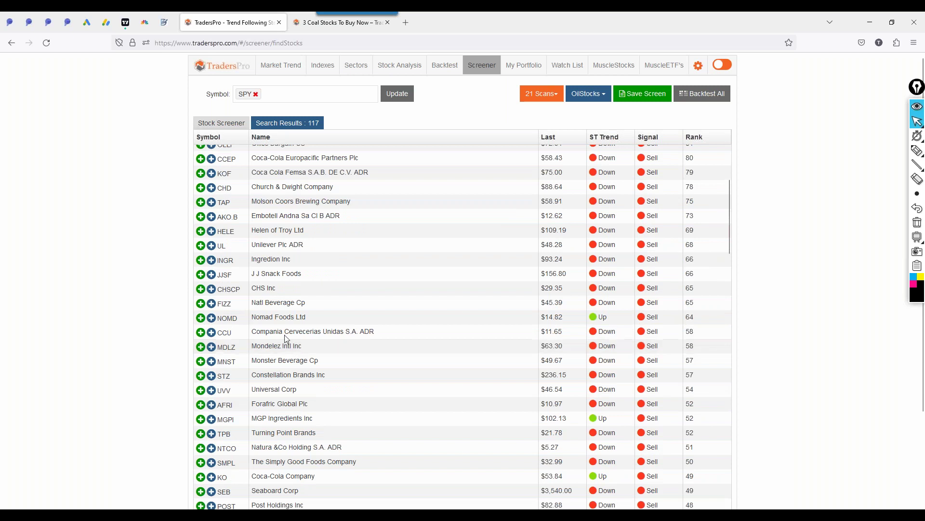
scroll(289, 365, down, 2)
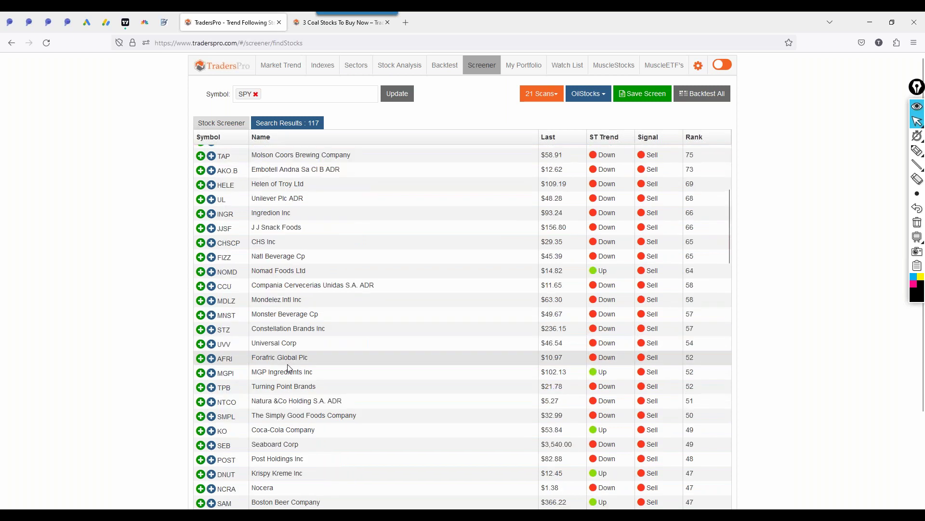
scroll(285, 382, down, 1)
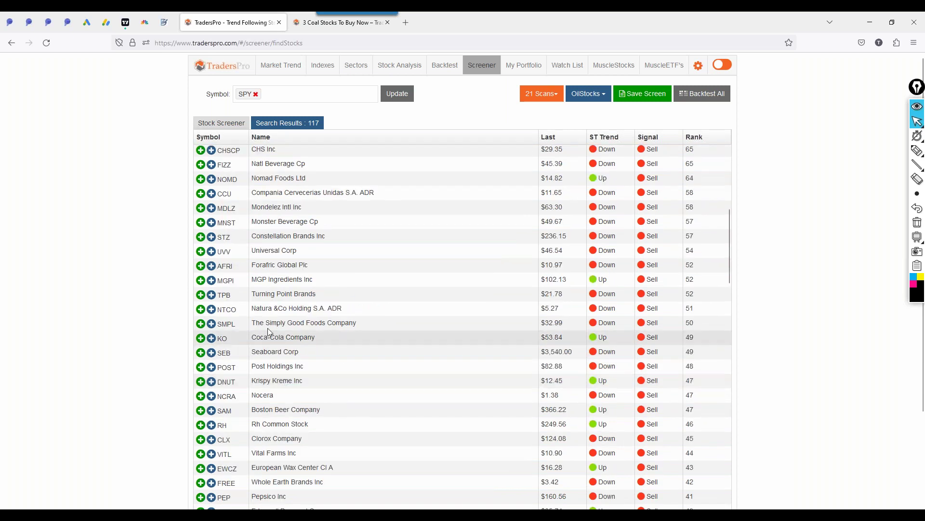
scroll(265, 217, up, 3)
scroll(267, 190, down, 1)
scroll(267, 190, down, 2)
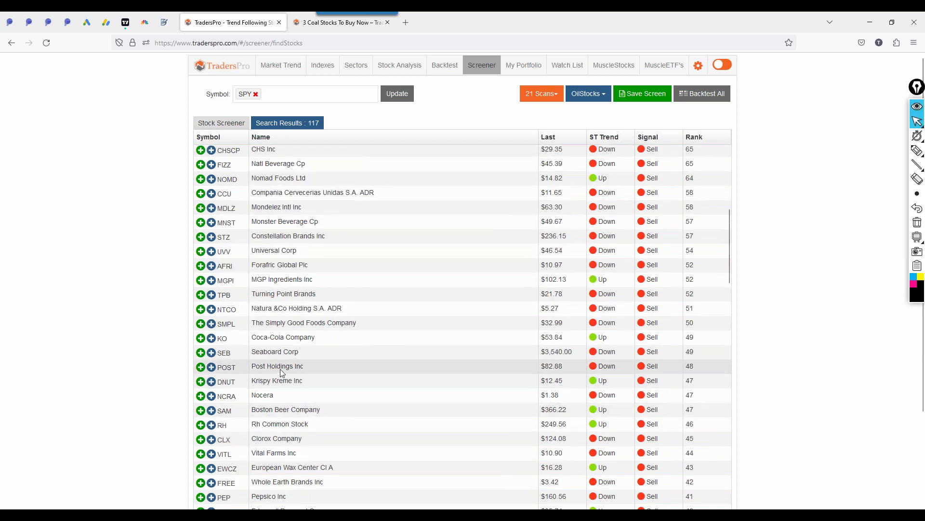
scroll(289, 382, down, 2)
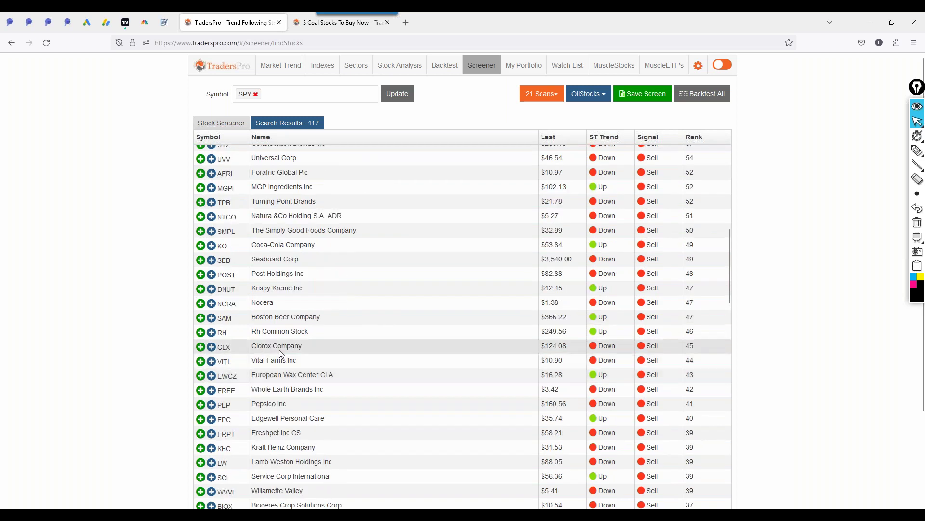
scroll(279, 349, down, 1)
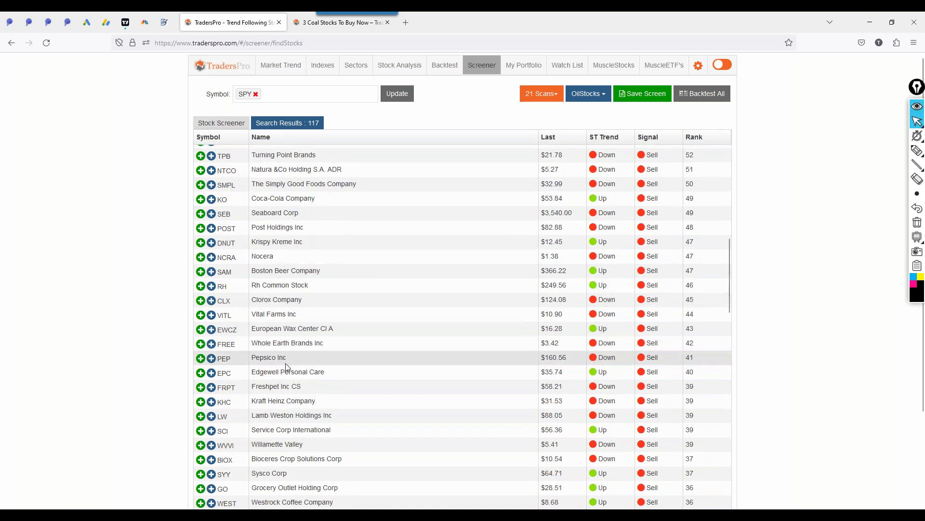
scroll(286, 366, down, 1)
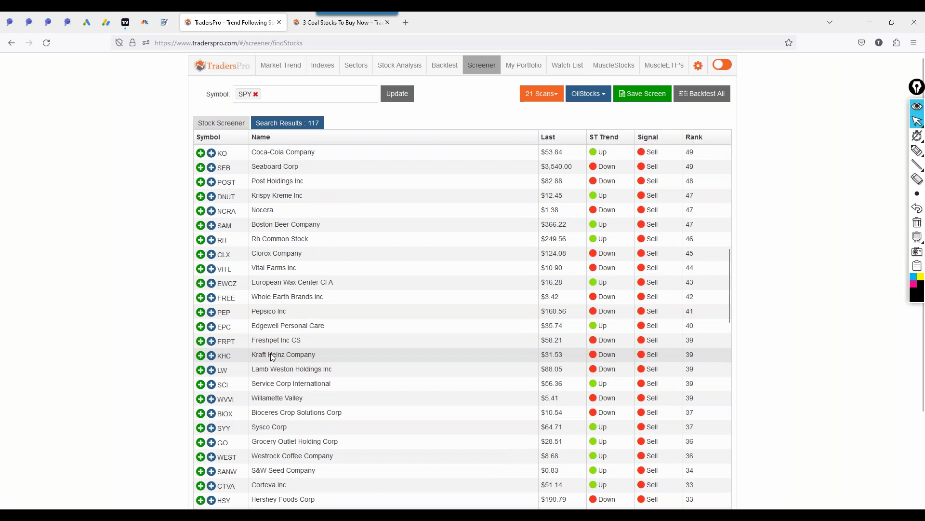
scroll(277, 361, down, 3)
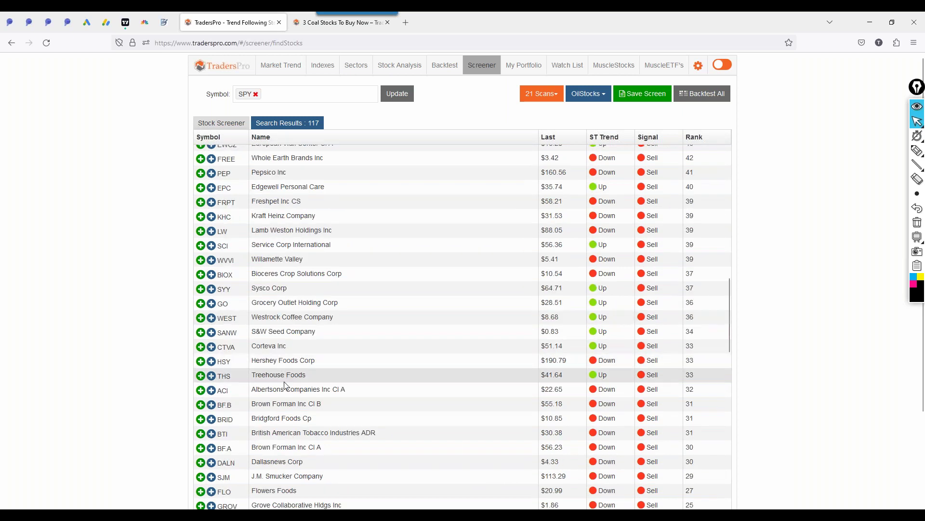
scroll(282, 385, down, 1)
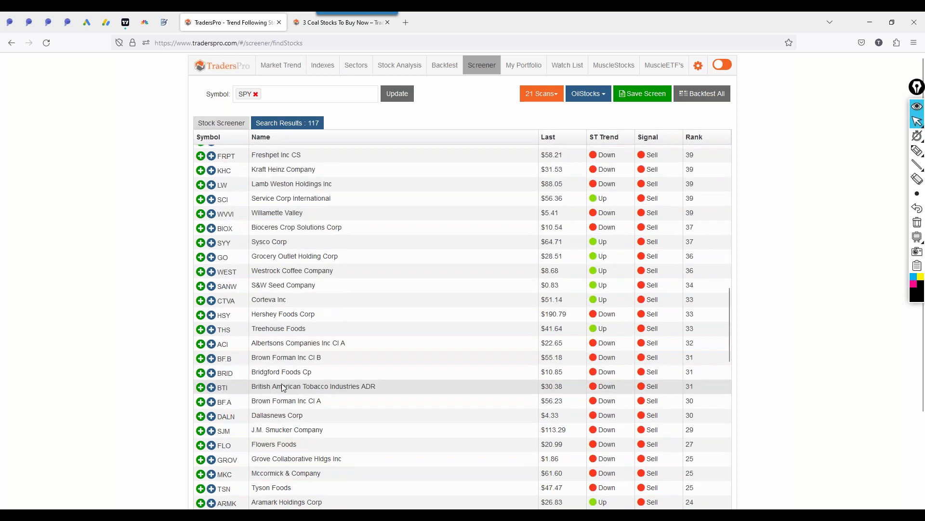
- Open the stock analysis of J.M. Smucker Company and view its chart over one year and over six months
click(308, 434)
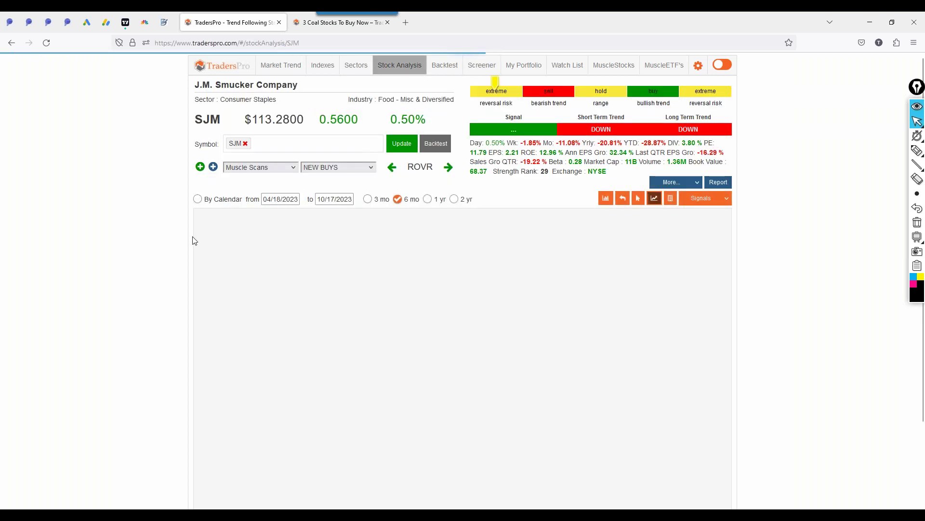
click(428, 201)
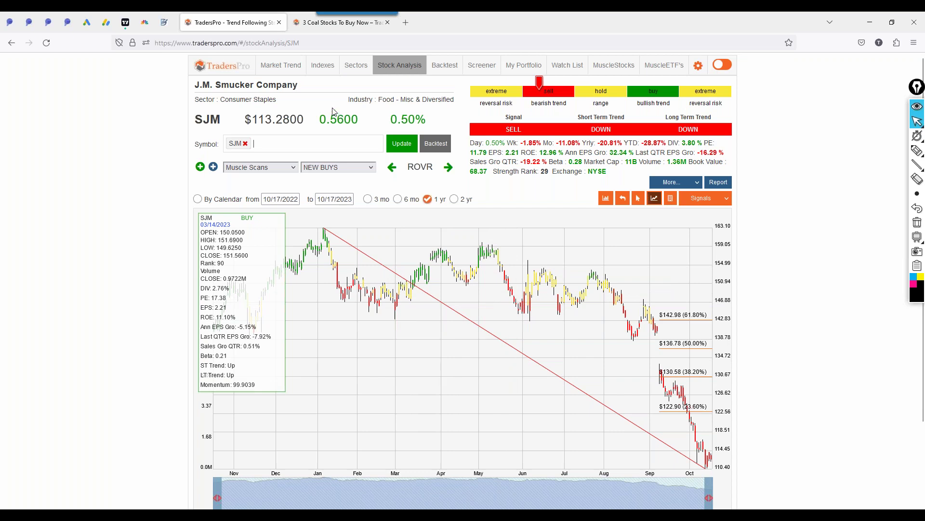
click(352, 76)
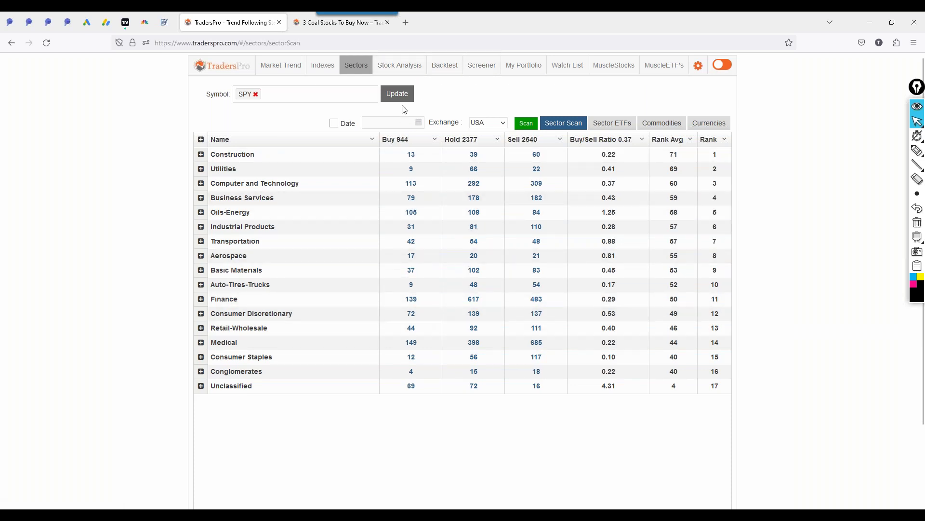
click(400, 66)
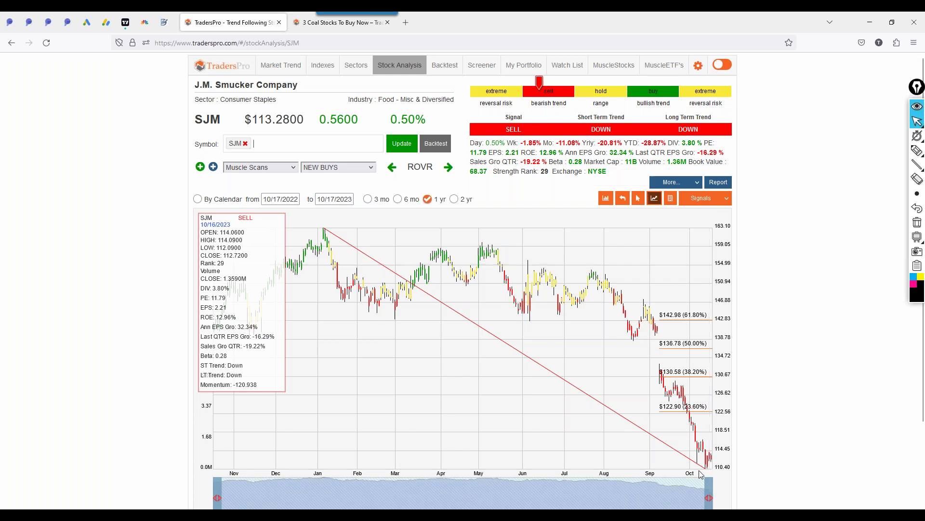
mouse_move(539, 92)
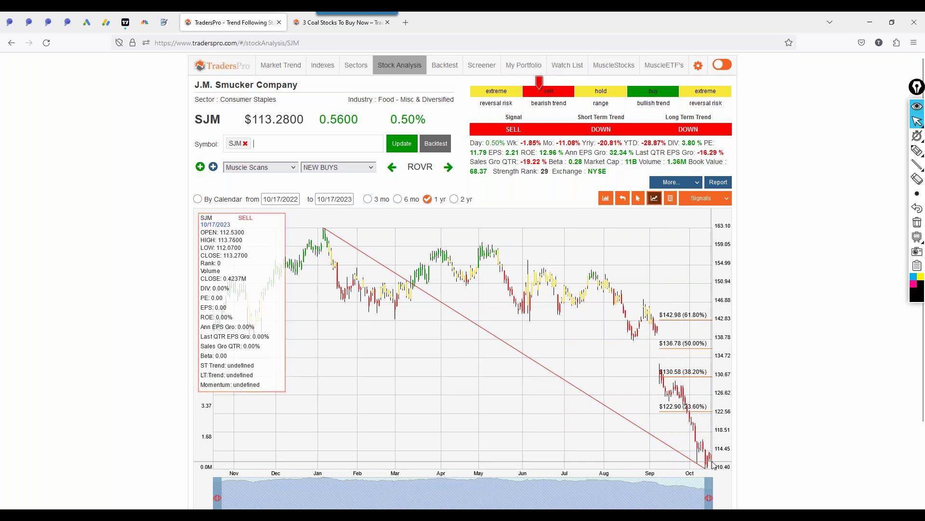
click(398, 199)
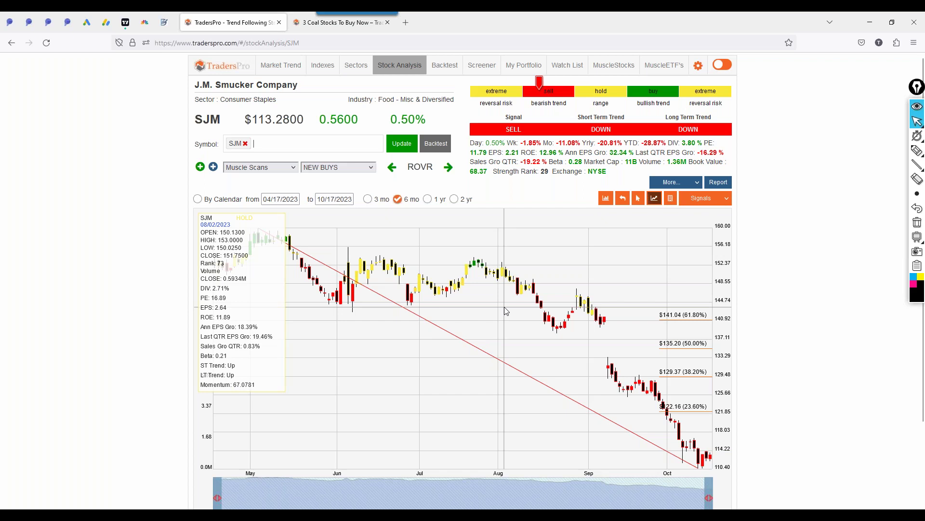
- Mark the falling lows and draw one rising and several falling arrows on the J.M. Smucker chart, and clear all pen marks
click(915, 152)
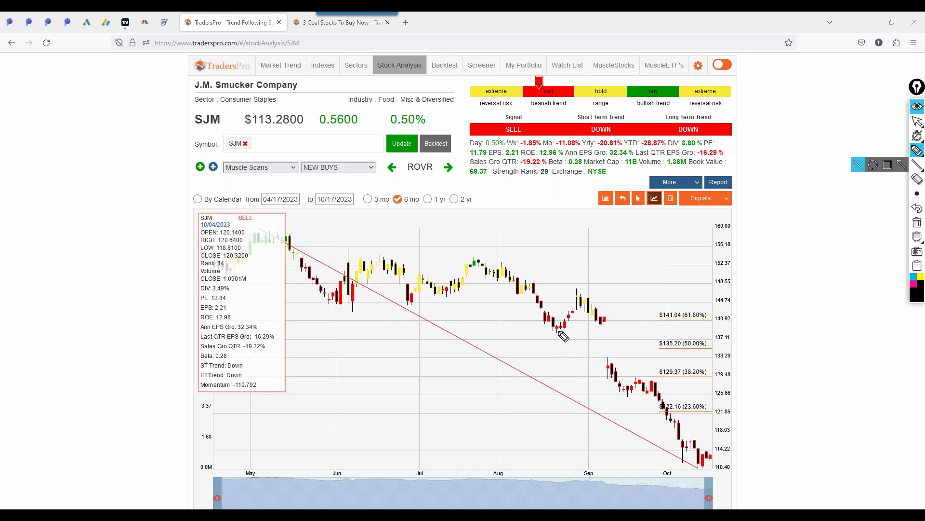
drag(616, 391, 674, 411)
click(676, 454)
mouse_move(699, 460)
mouse_down()
mouse_move(705, 478)
mouse_move(726, 466)
mouse_up()
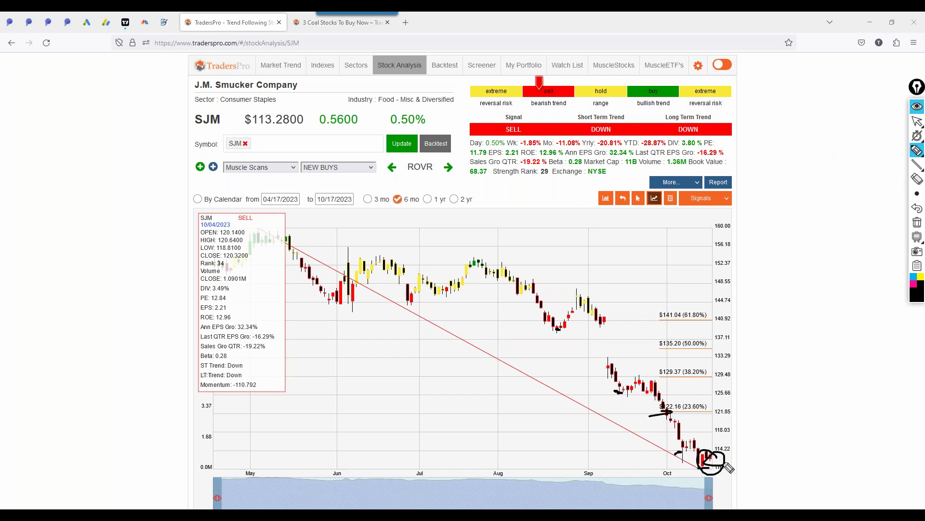
drag(561, 302, 696, 458)
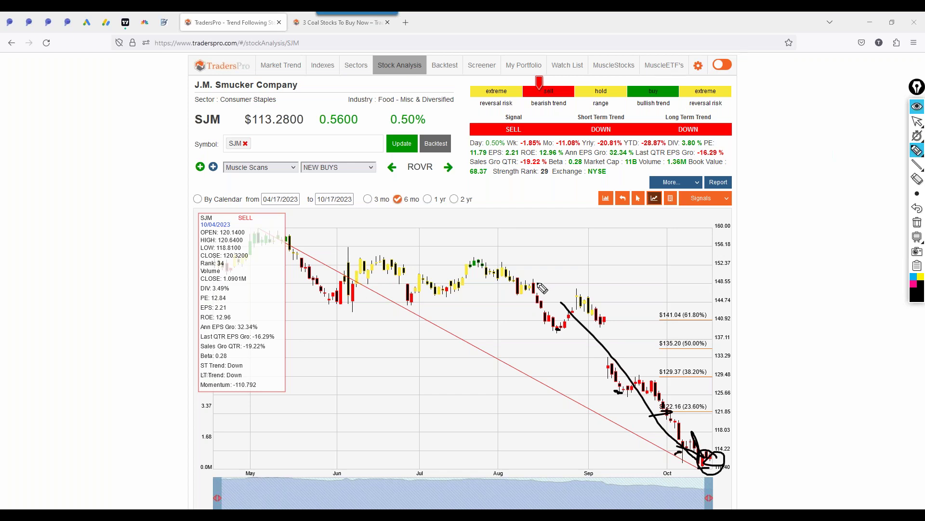
mouse_move(420, 425)
mouse_down()
mouse_move(715, 215)
mouse_move(720, 237)
mouse_up()
mouse_move(588, 296)
mouse_down()
mouse_move(709, 463)
mouse_move(718, 425)
mouse_up()
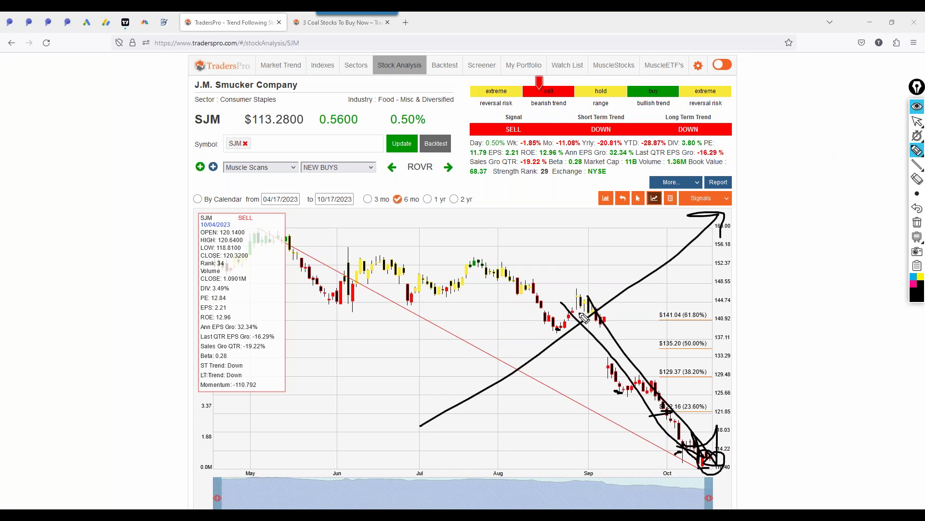
mouse_move(593, 331)
mouse_down()
mouse_move(707, 428)
mouse_move(677, 431)
mouse_up()
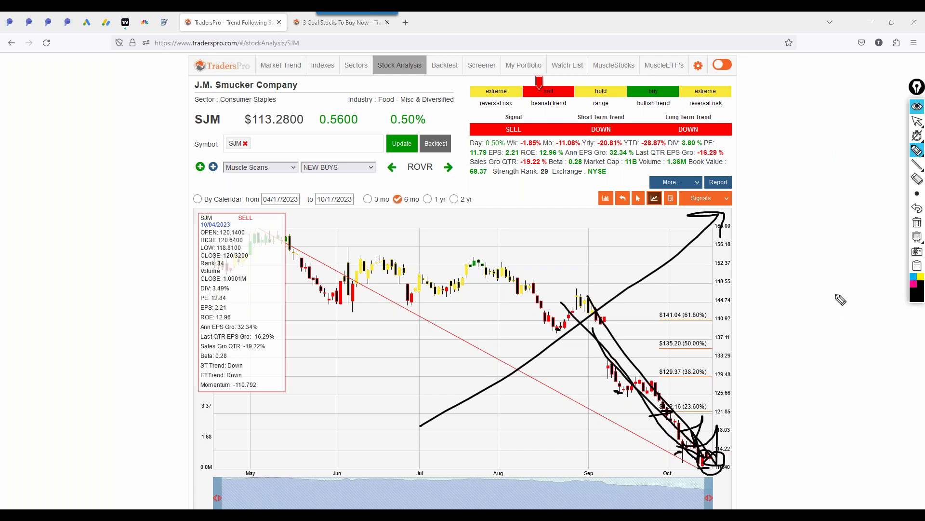
click(917, 223)
- Mark the mid-September sideways candles, the gauge's sell zone and a falling line after the latest candle, and clear all pen marks
drag(629, 395, 664, 388)
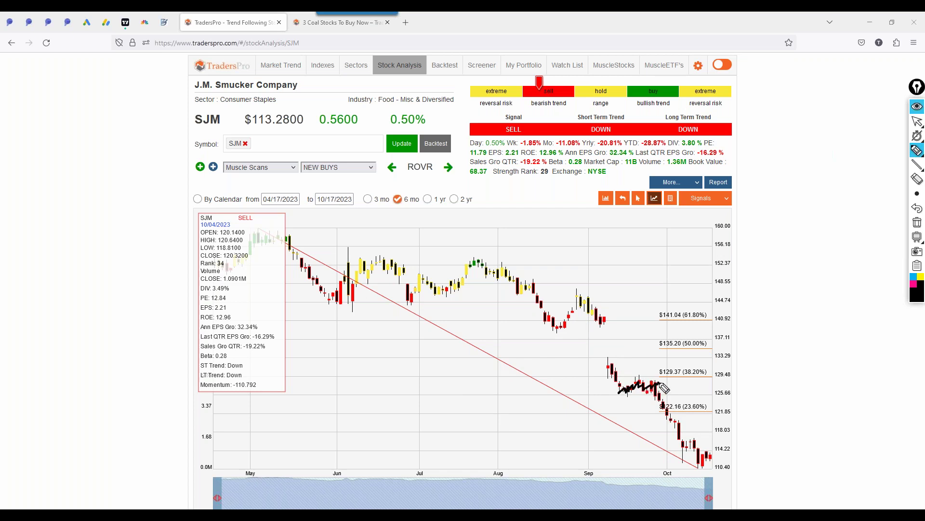
mouse_move(474, 76)
mouse_down()
mouse_move(476, 86)
mouse_move(527, 80)
mouse_move(530, 97)
mouse_move(571, 97)
mouse_move(536, 80)
mouse_move(543, 109)
mouse_move(487, 104)
mouse_move(466, 113)
mouse_up()
drag(716, 455, 740, 487)
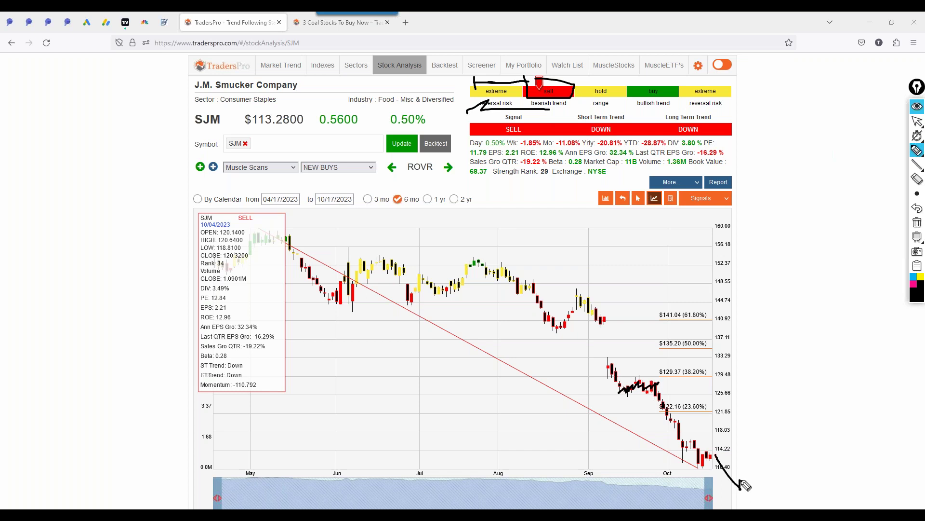
click(918, 224)
click(917, 121)
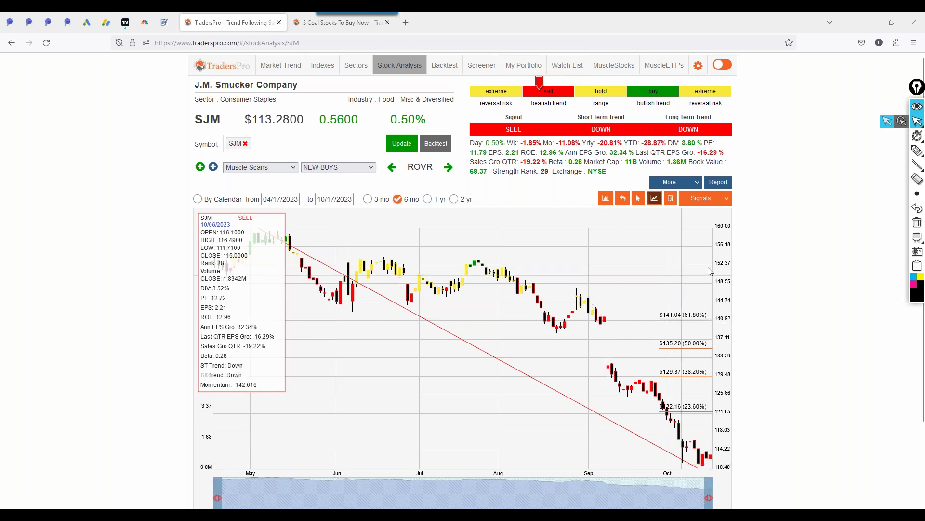
- Draw a curve falling from the 23.60% retracement level past the latest J.M. Smucker candle, and clear all pen marks
click(918, 151)
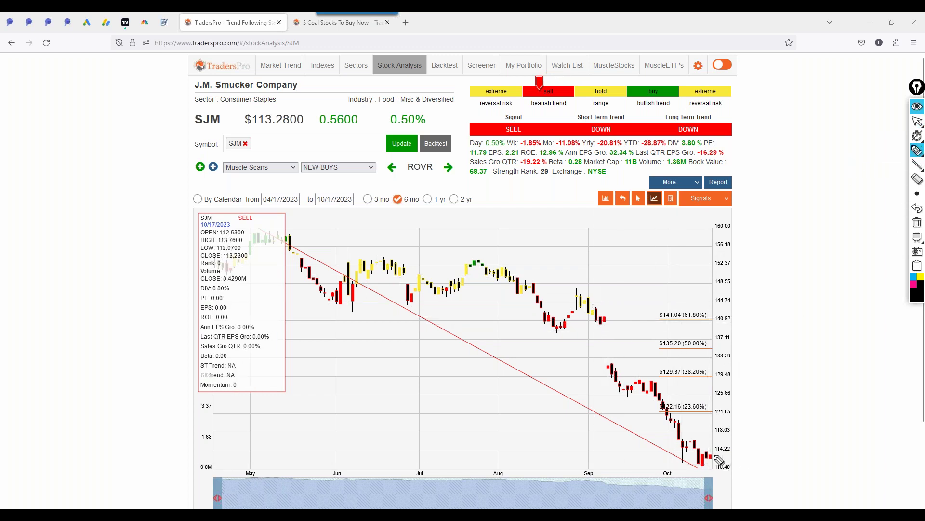
mouse_move(712, 413)
mouse_down()
mouse_move(742, 448)
mouse_move(746, 473)
mouse_up()
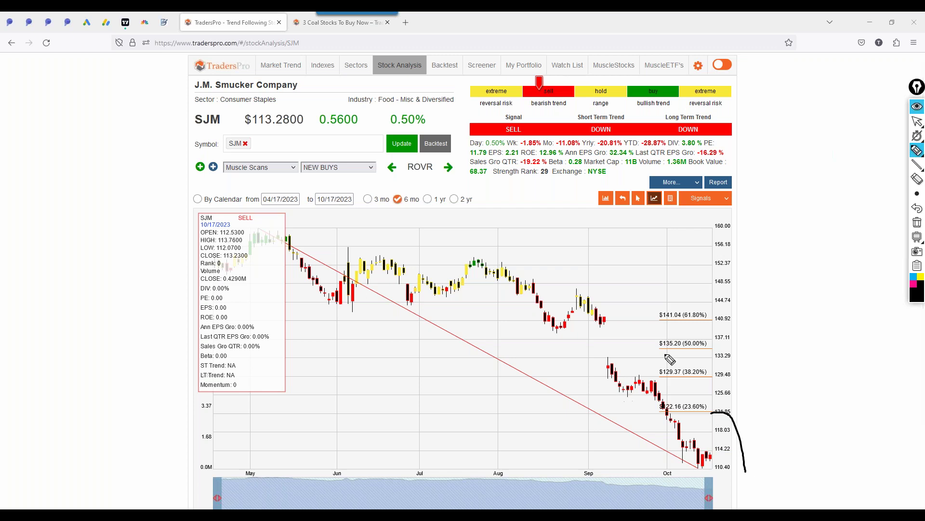
click(917, 223)
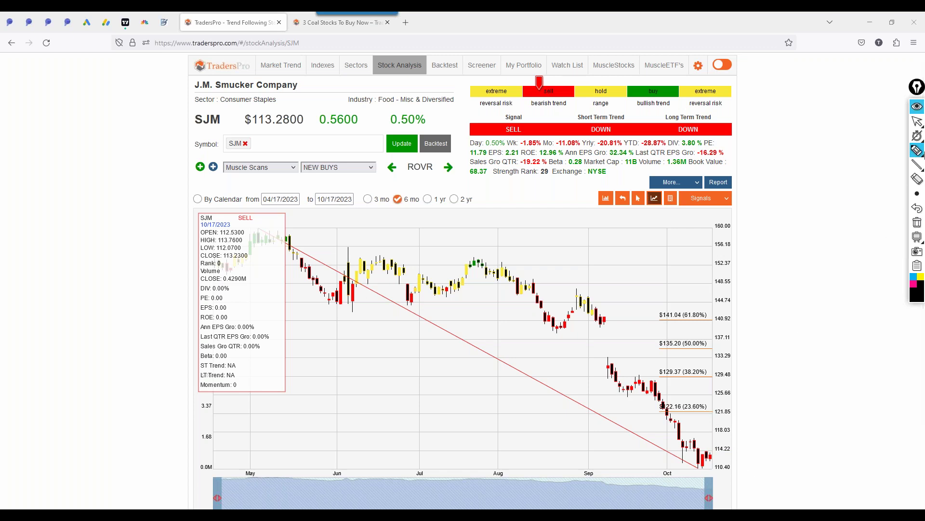
click(918, 121)
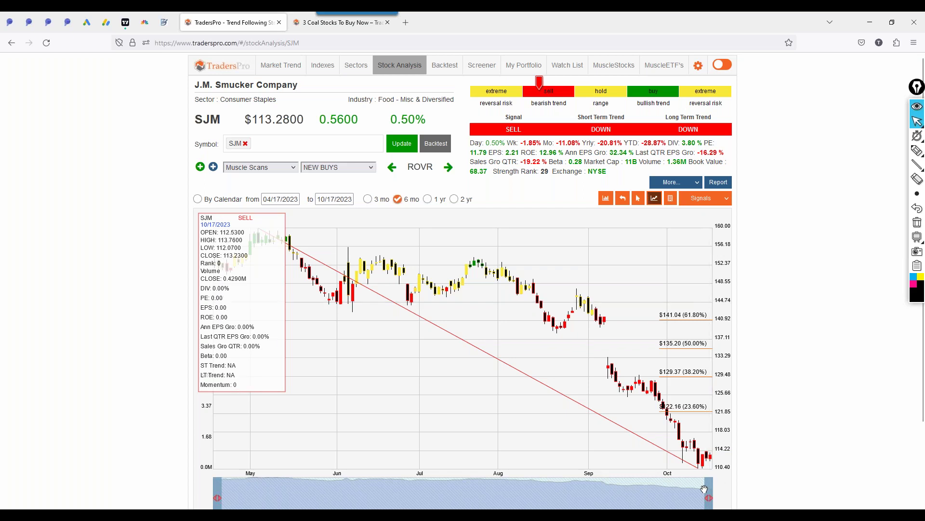
- Reload the J.M. Smucker analysis and shorten the chart's range so that it ends on 09/22/2023
drag(708, 491, 685, 492)
click(47, 42)
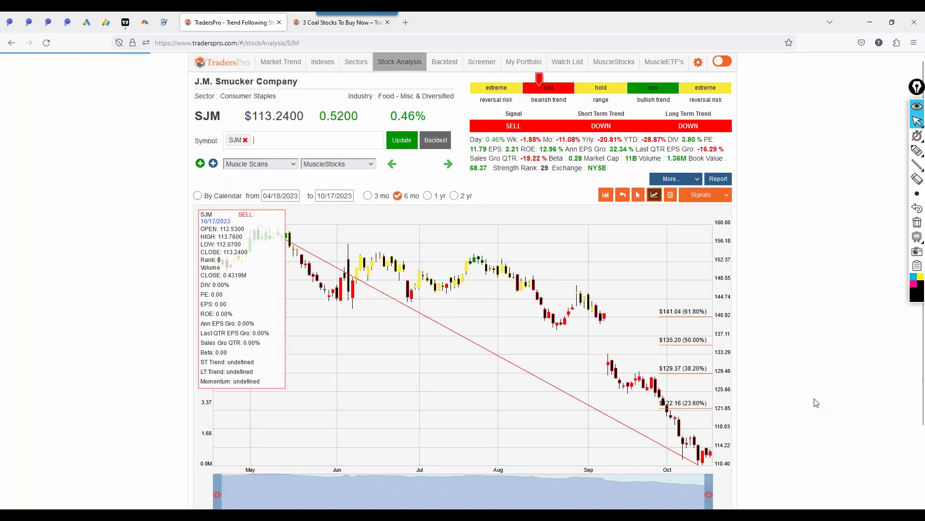
drag(684, 444, 611, 448)
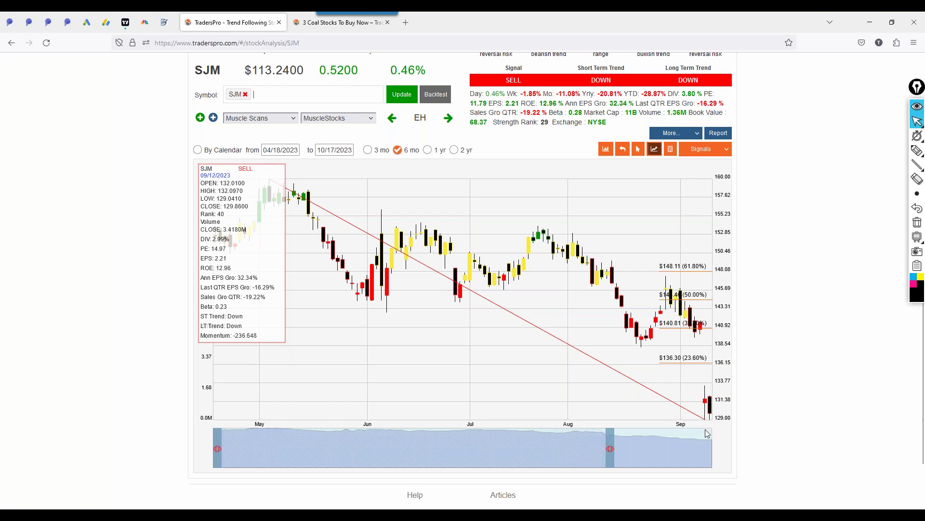
drag(610, 450, 643, 451)
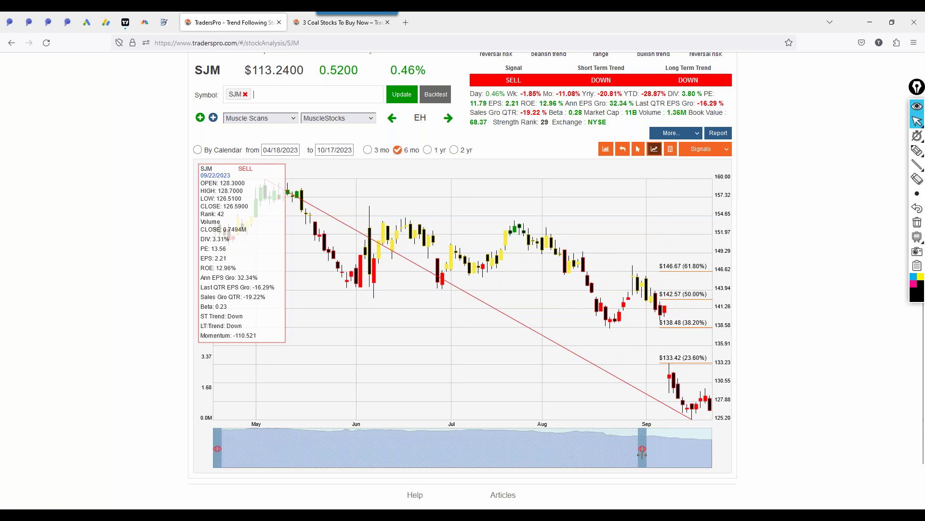
scroll(902, 248, up, 1)
- Mark the 23.60% retracement level and a rising line after the last candle, clear the marks, and extend the chart back to 10/17/2023
click(917, 153)
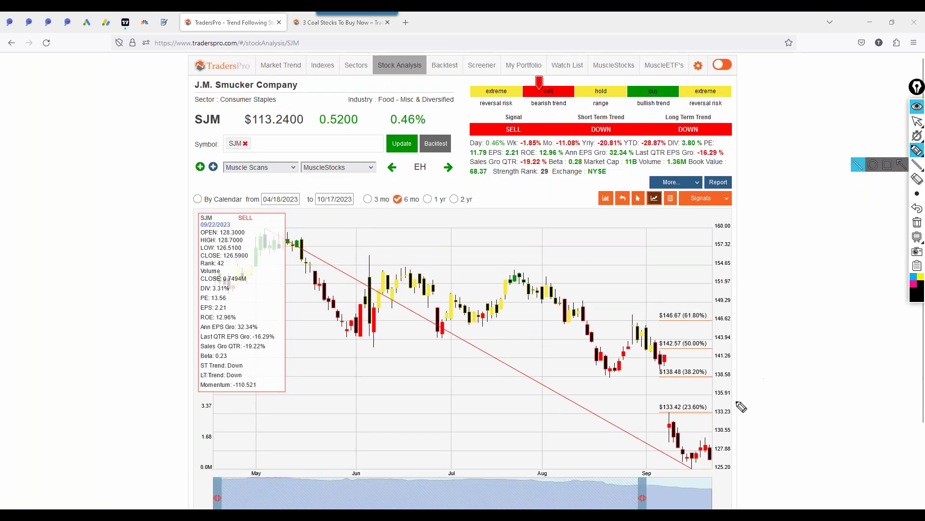
mouse_move(662, 413)
mouse_down()
mouse_move(726, 414)
mouse_move(734, 442)
mouse_up()
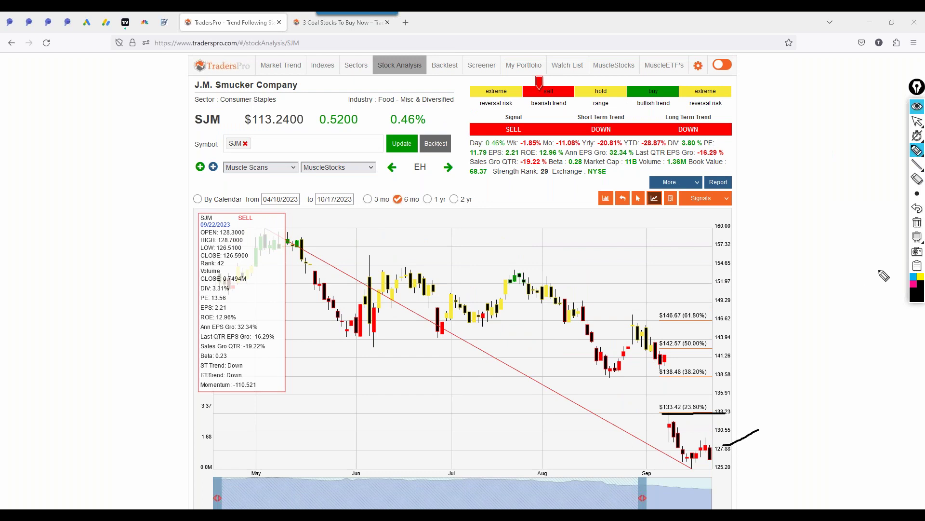
click(917, 222)
click(919, 122)
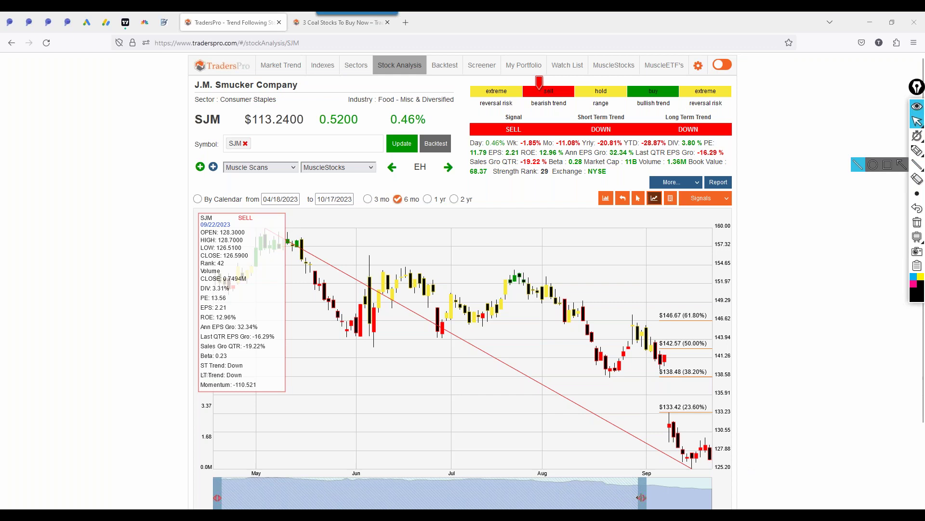
drag(639, 497, 710, 491)
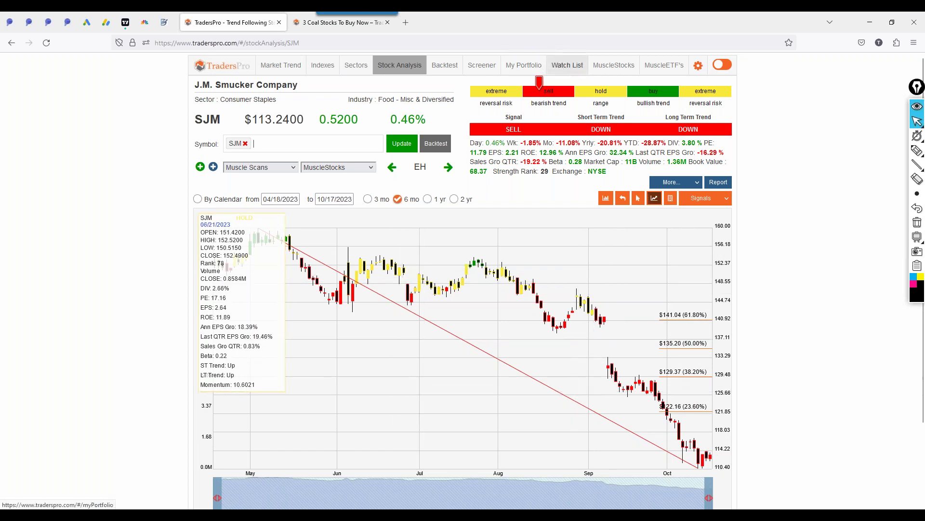
- Look through the sector scan, the commodities and the sector ETFs
click(351, 68)
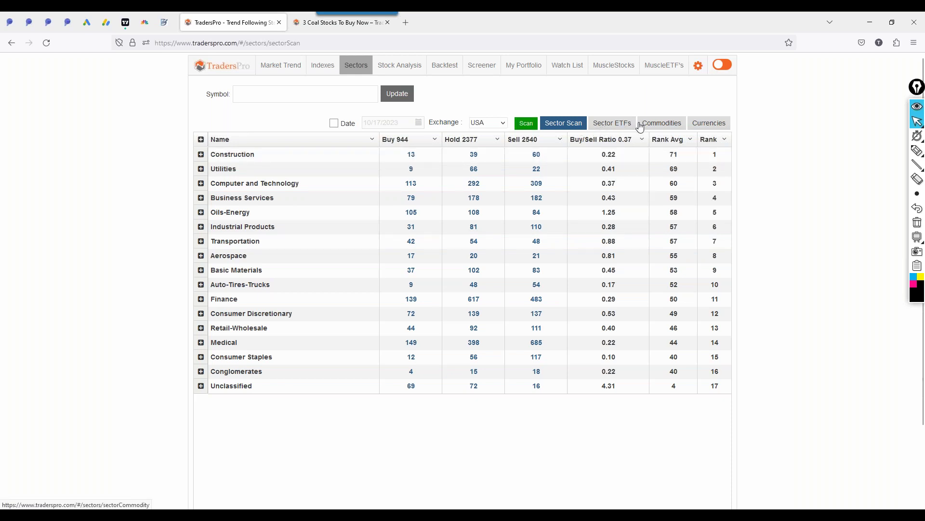
click(661, 124)
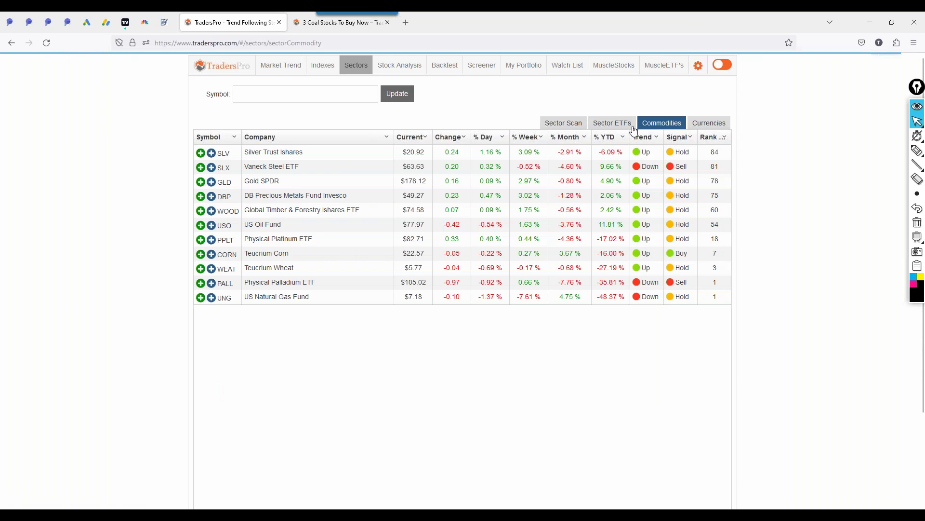
click(604, 124)
- Open the market ETFs among the indexes and view the stock analysis of the 20+ Year Treas Bond Ishares ETF (TLT)
click(316, 70)
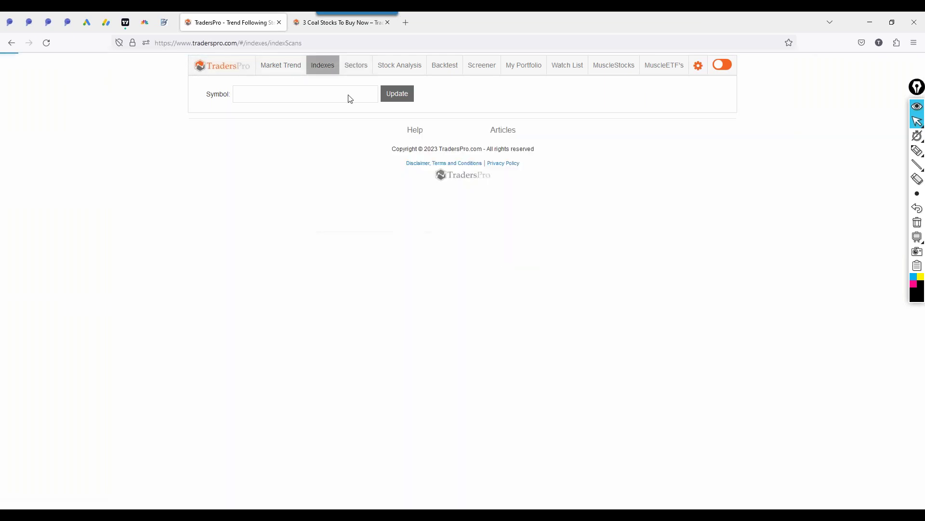
click(589, 124)
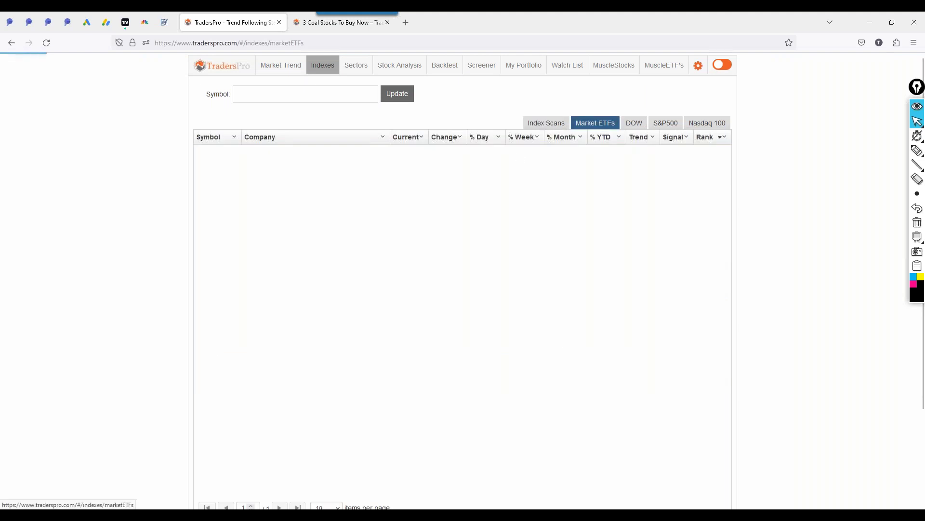
click(314, 267)
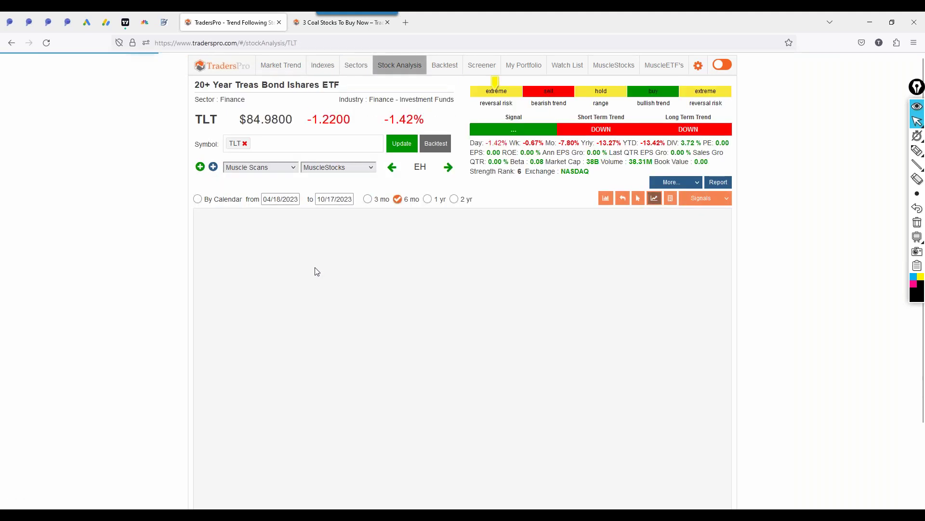
scroll(744, 314, down, 2)
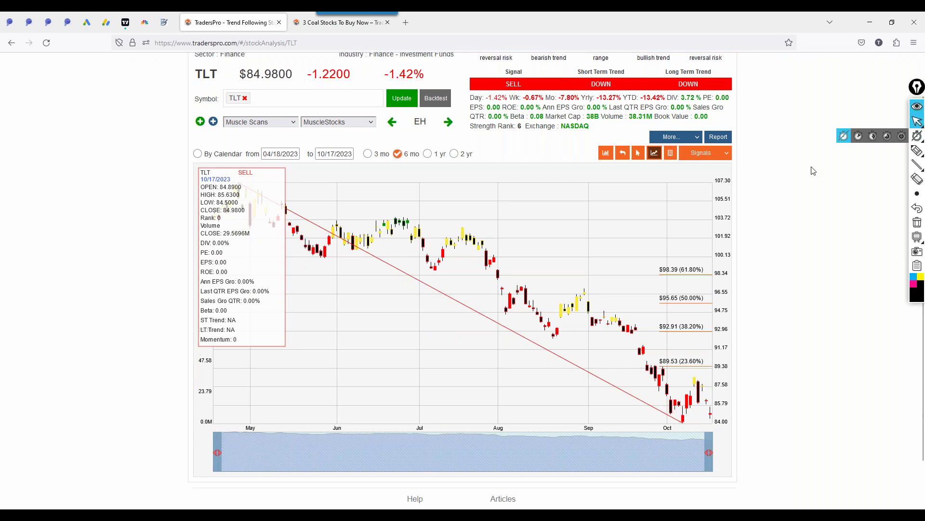
scroll(814, 170, up, 2)
- Bracket the zone between TLT's 23.60% level and October low, underline the low, trace the rebound and drop, and clear all pen marks
mouse_move(918, 124)
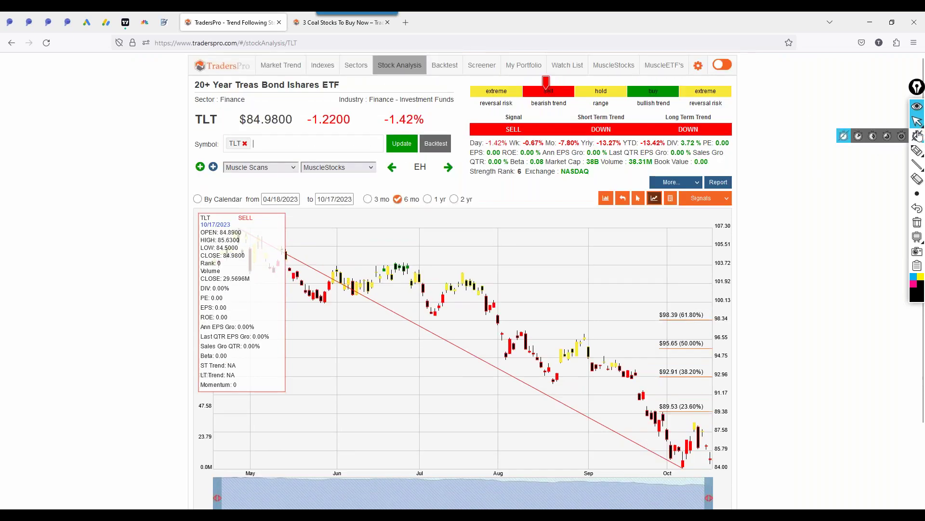
click(917, 153)
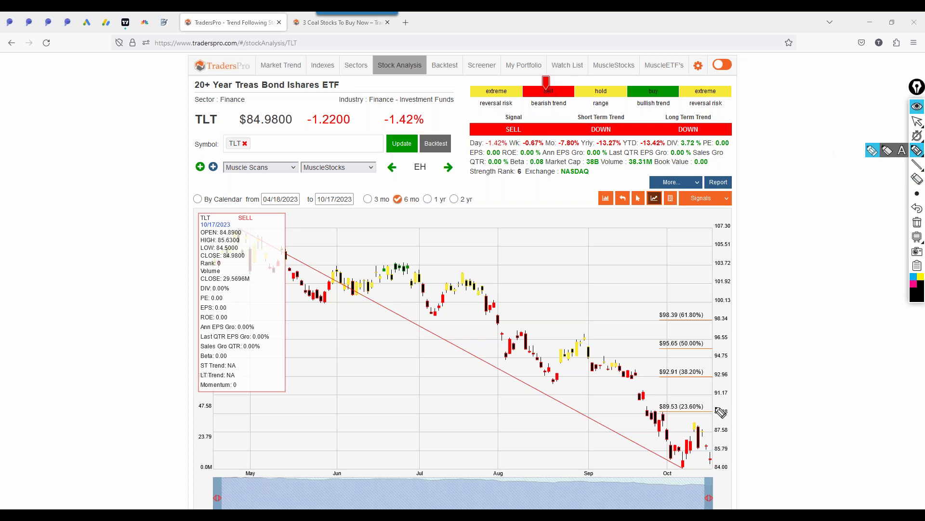
mouse_move(715, 411)
mouse_down()
mouse_move(733, 439)
mouse_move(733, 475)
mouse_move(665, 475)
mouse_up()
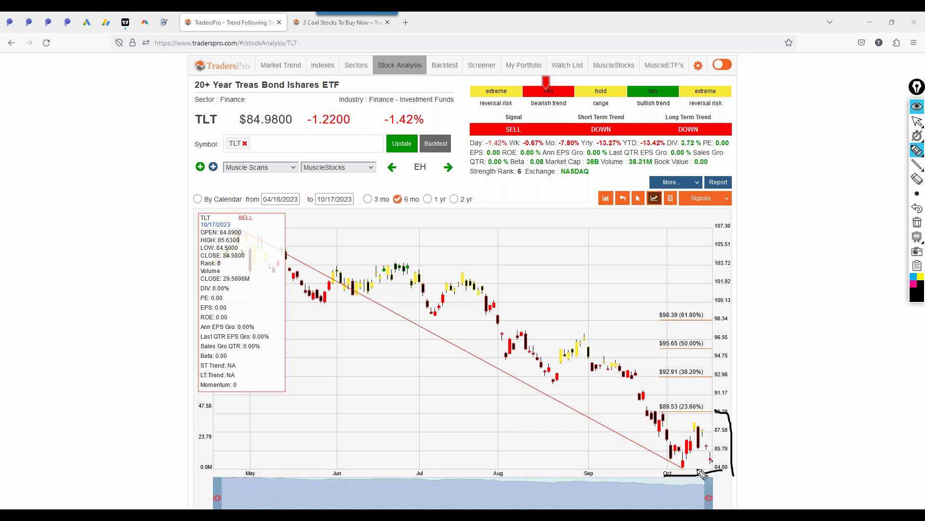
mouse_move(684, 466)
mouse_down()
mouse_move(699, 433)
mouse_move(718, 465)
mouse_up()
drag(644, 462, 724, 464)
drag(702, 429, 732, 480)
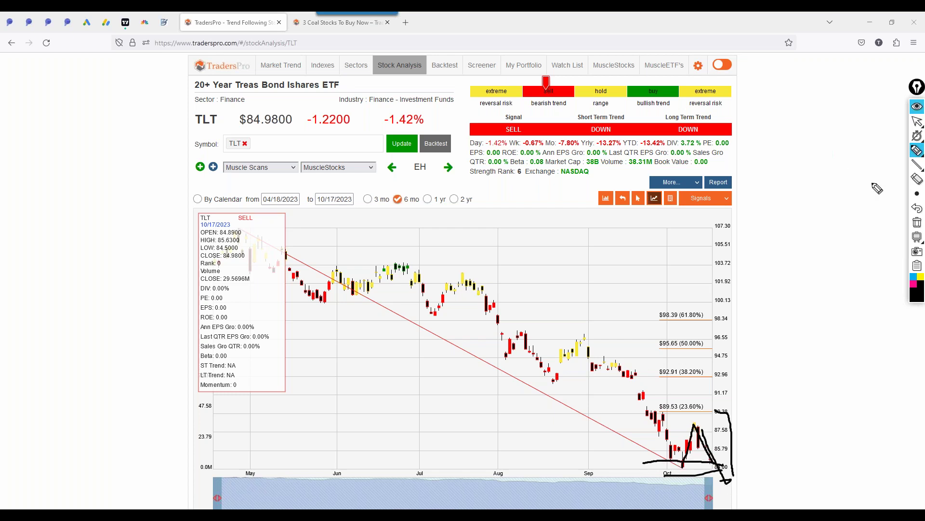
click(917, 222)
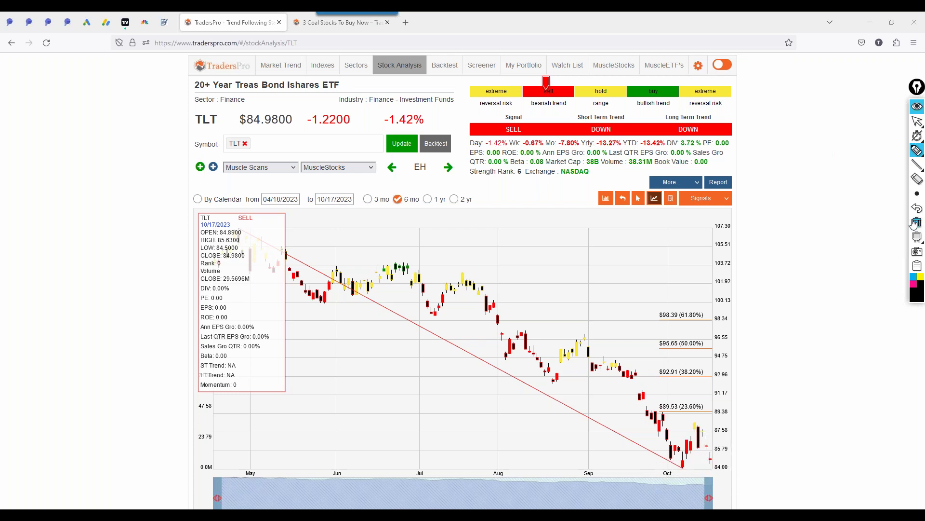
click(918, 122)
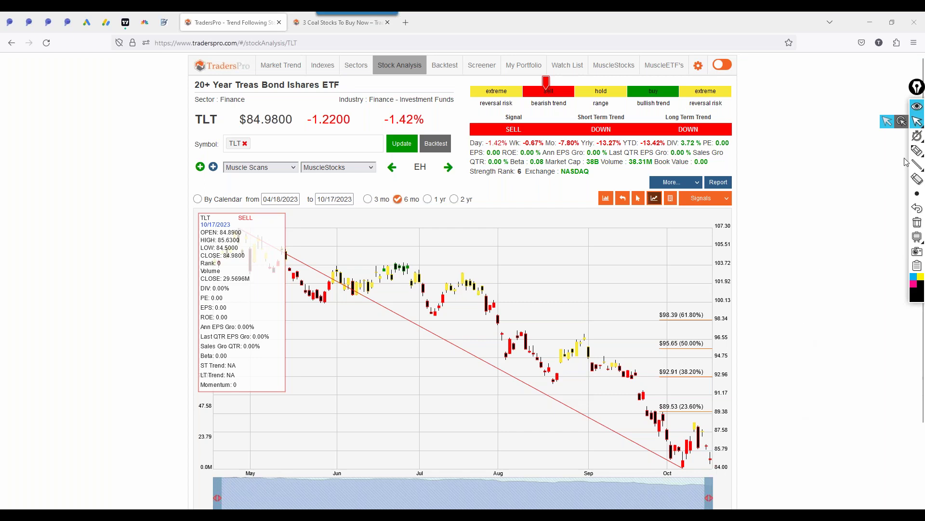
- Circle the TLT ticker, draw the latest drop, the October low line and a rise to the 23.60% level, and clear all pen marks
click(917, 151)
mouse_move(239, 131)
mouse_down()
mouse_move(183, 126)
mouse_move(209, 109)
mouse_move(219, 126)
mouse_up()
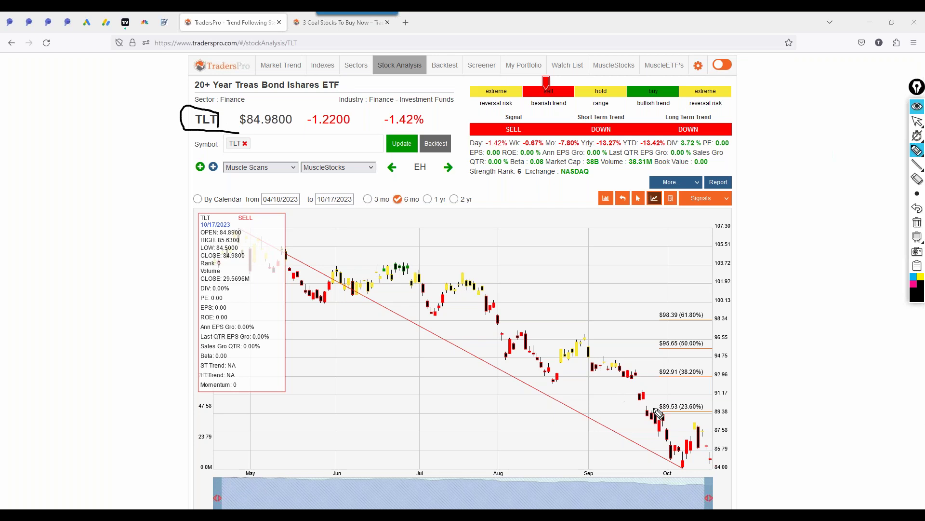
drag(697, 427, 716, 467)
mouse_move(679, 464)
mouse_down()
mouse_move(722, 468)
mouse_move(728, 424)
mouse_move(714, 414)
mouse_up()
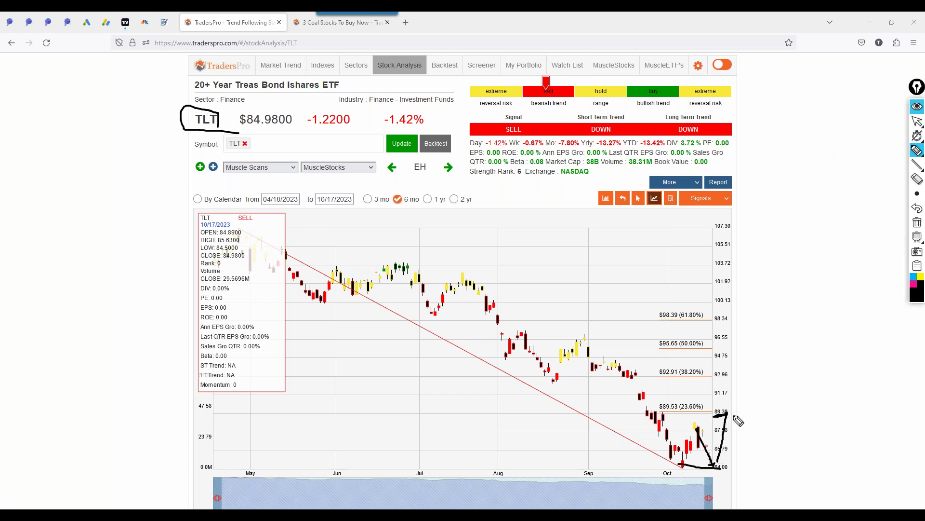
click(917, 224)
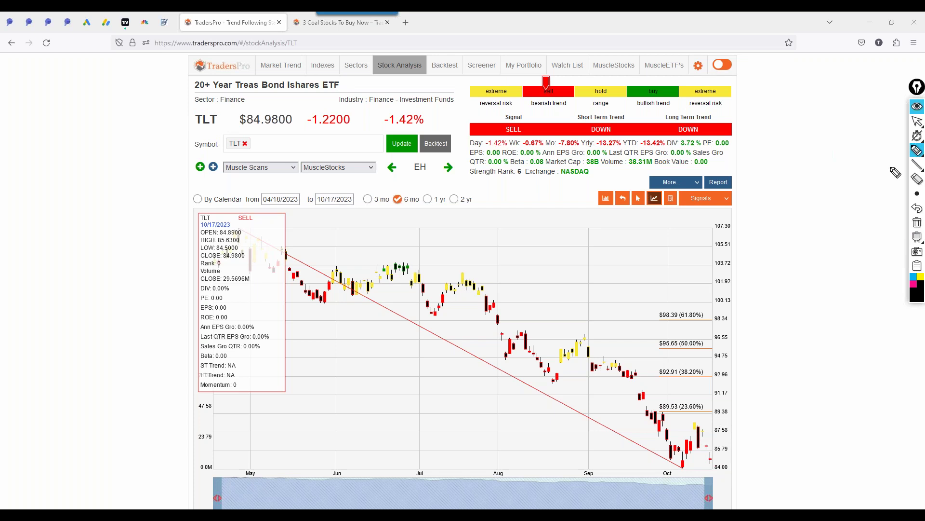
- Circle TLT's sell gauge and signal and trend readings, clear the mark, and view the chart over two years and over six months
mouse_move(559, 67)
mouse_down()
mouse_move(530, 69)
mouse_move(451, 146)
mouse_move(777, 144)
mouse_move(631, 111)
mouse_move(547, 81)
mouse_up()
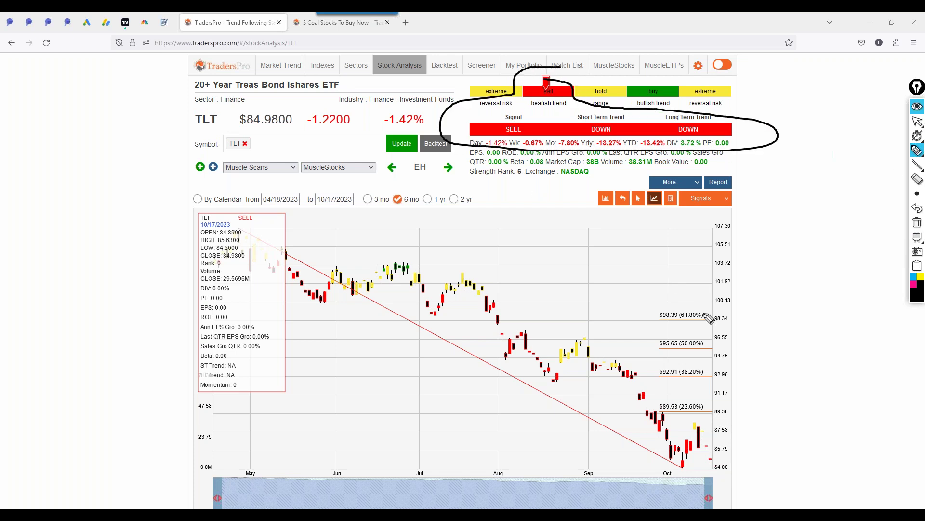
click(915, 223)
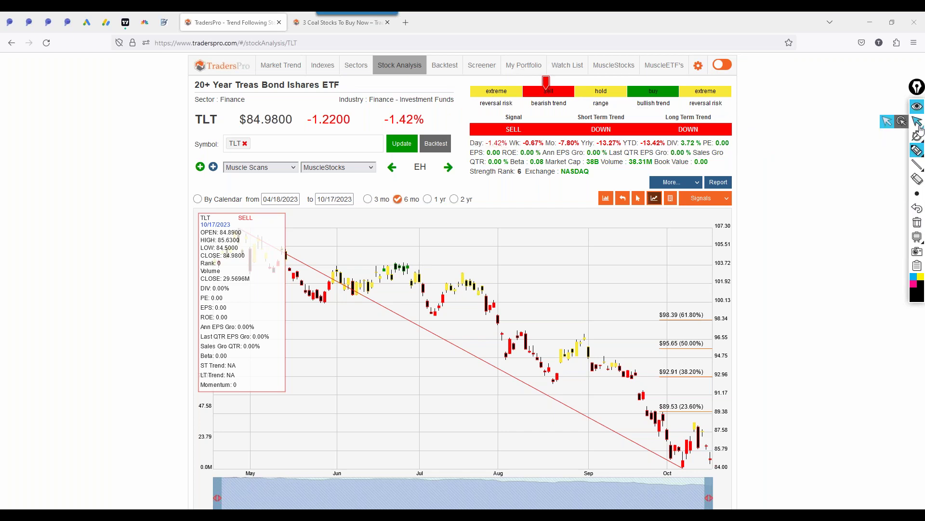
click(454, 199)
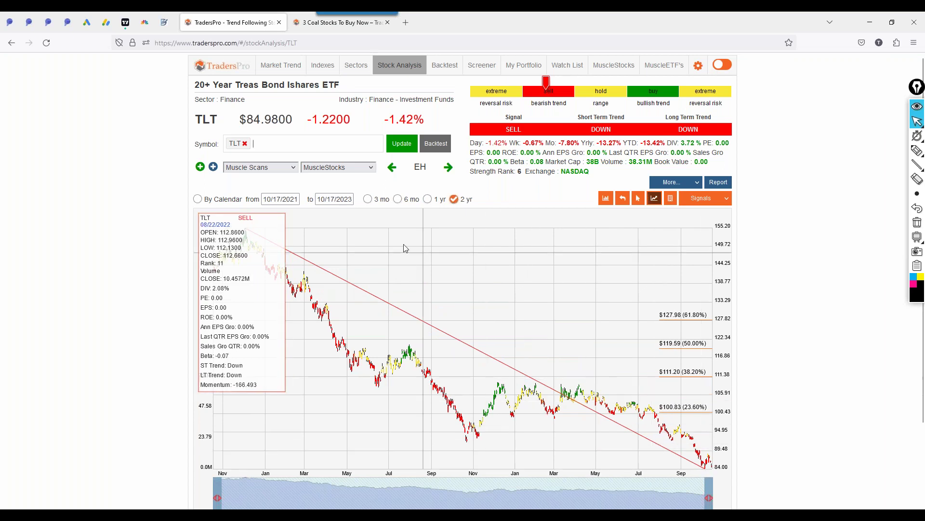
click(398, 200)
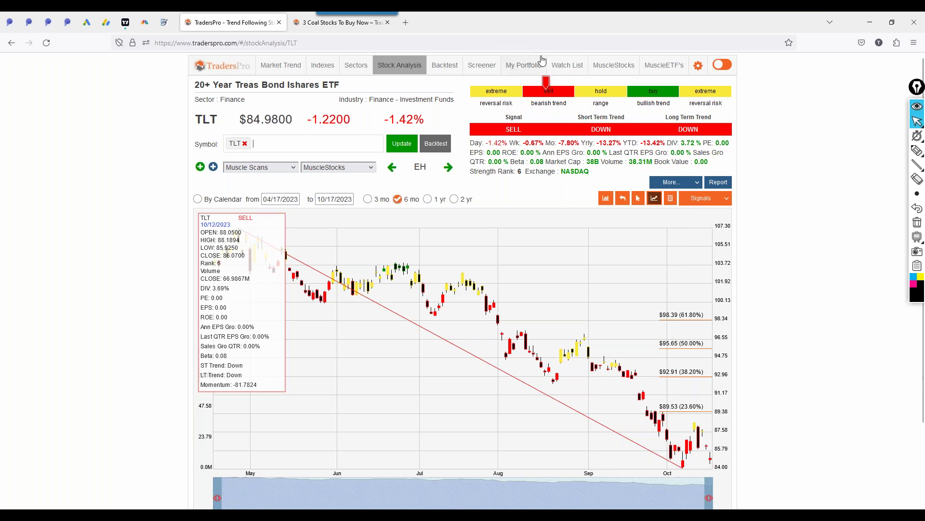
- Open the commodities list in the sectors and view the stock analysis of the US Oil Fund (USO)
click(355, 65)
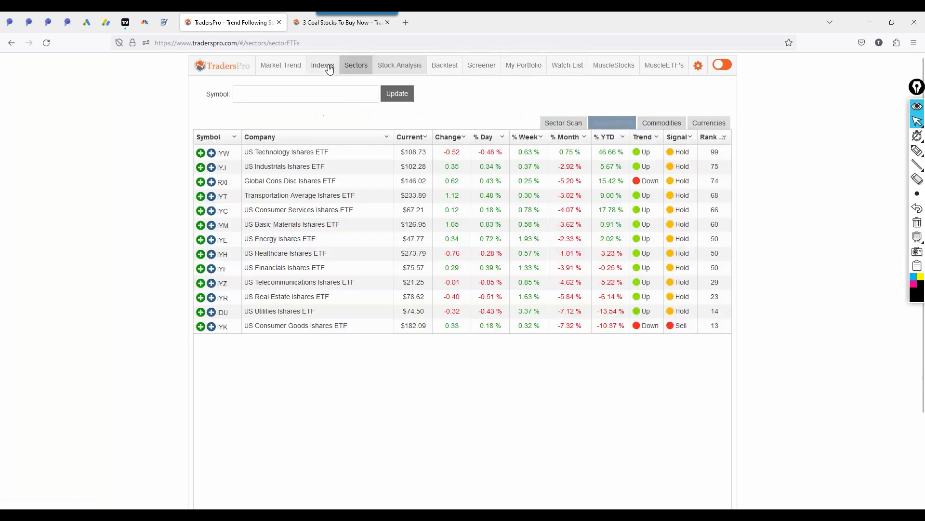
click(666, 124)
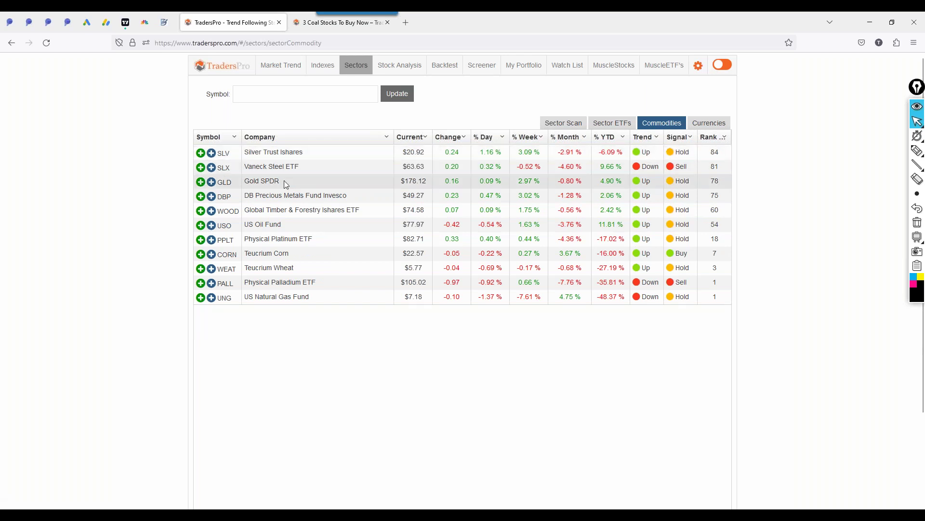
click(285, 225)
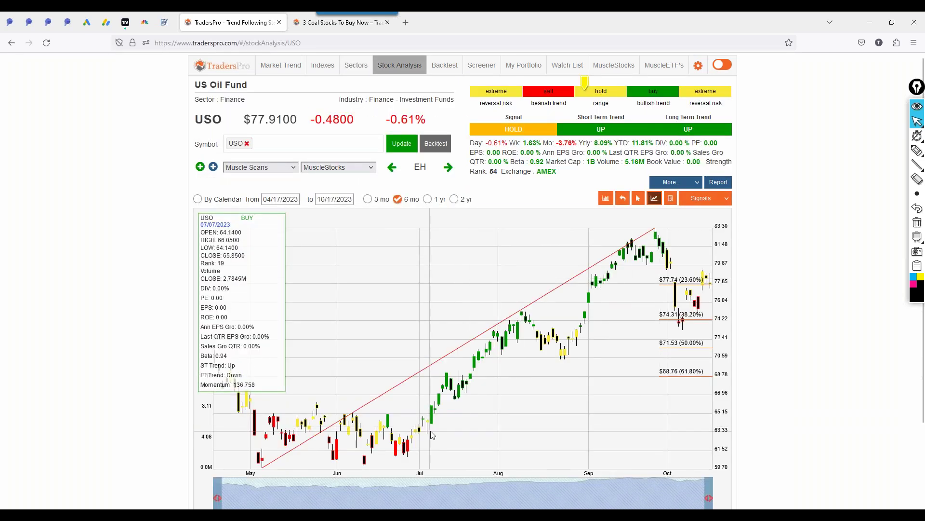
- Underline USO's 38.20% level, draw the early October drop, mark the 23.60% level with projection lines beside it, and clear all pen marks
click(918, 150)
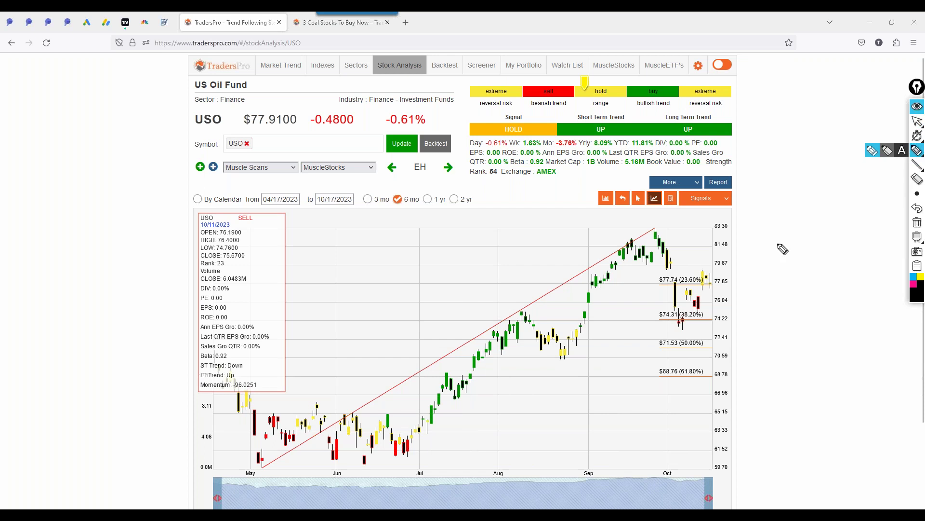
drag(704, 319, 661, 320)
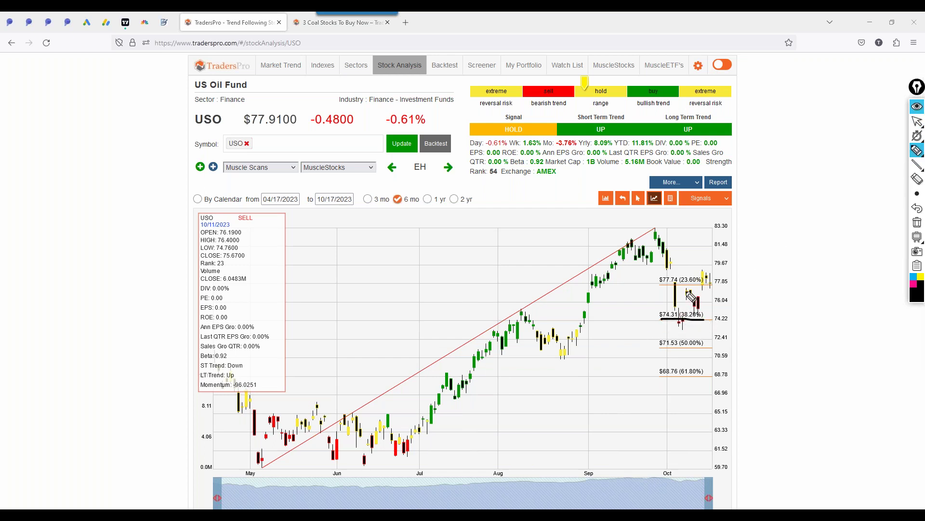
drag(688, 294, 700, 316)
mouse_move(635, 222)
mouse_down()
mouse_move(641, 284)
mouse_move(712, 284)
mouse_up()
mouse_move(766, 260)
mouse_down()
mouse_move(717, 275)
mouse_move(713, 286)
mouse_move(673, 286)
mouse_move(722, 286)
mouse_move(750, 232)
mouse_up()
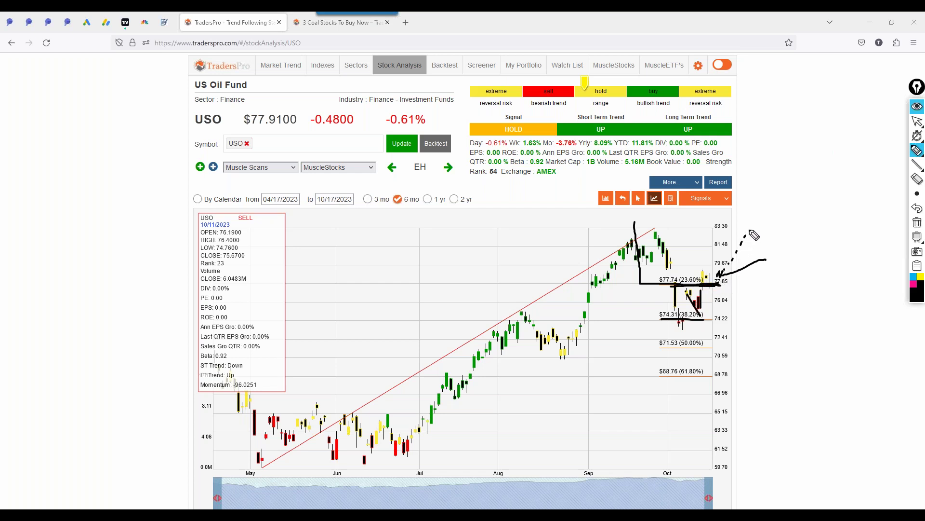
click(917, 223)
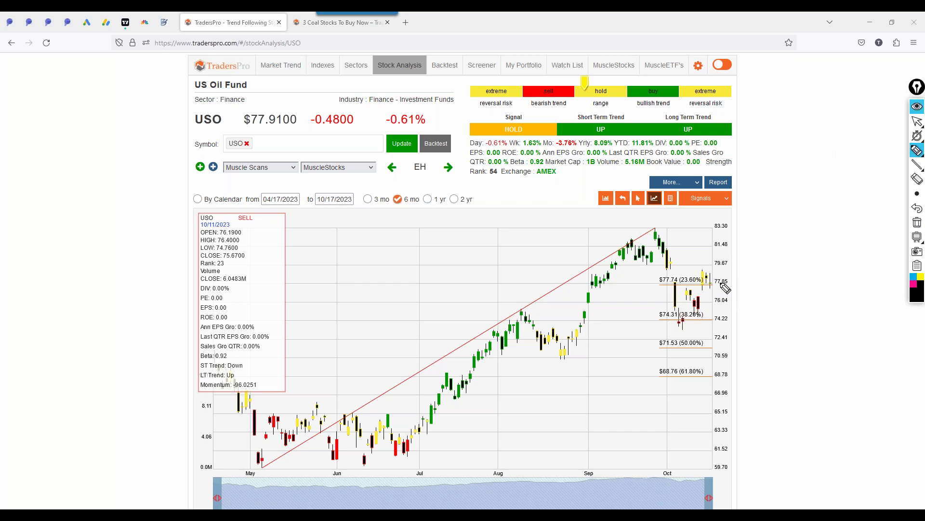
- Trace USO's October swings, box the 50.00% to 61.80% zone, circle the May low and September high, and clear all pen marks
mouse_move(651, 231)
mouse_down()
mouse_move(673, 321)
mouse_move(715, 273)
mouse_move(746, 345)
mouse_move(673, 347)
mouse_move(650, 375)
mouse_move(745, 375)
mouse_move(717, 352)
mouse_up()
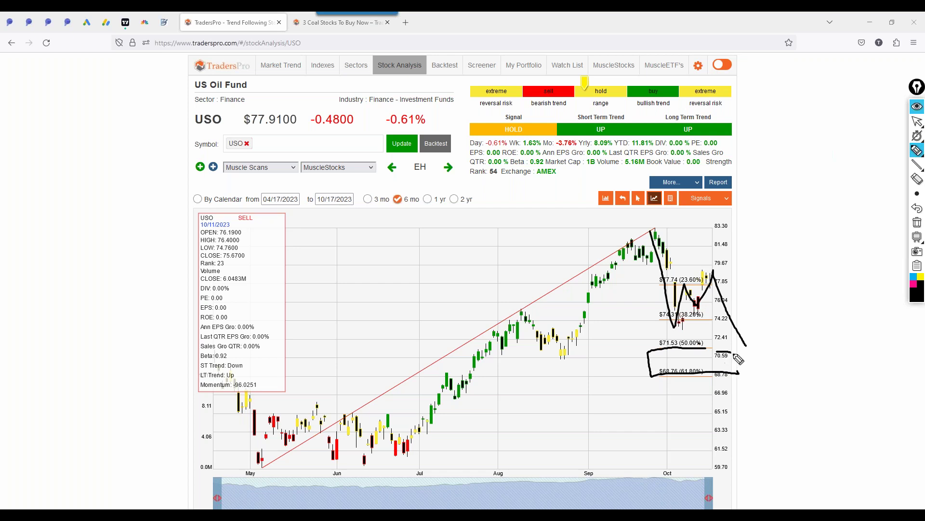
drag(261, 453, 277, 463)
drag(661, 221, 669, 222)
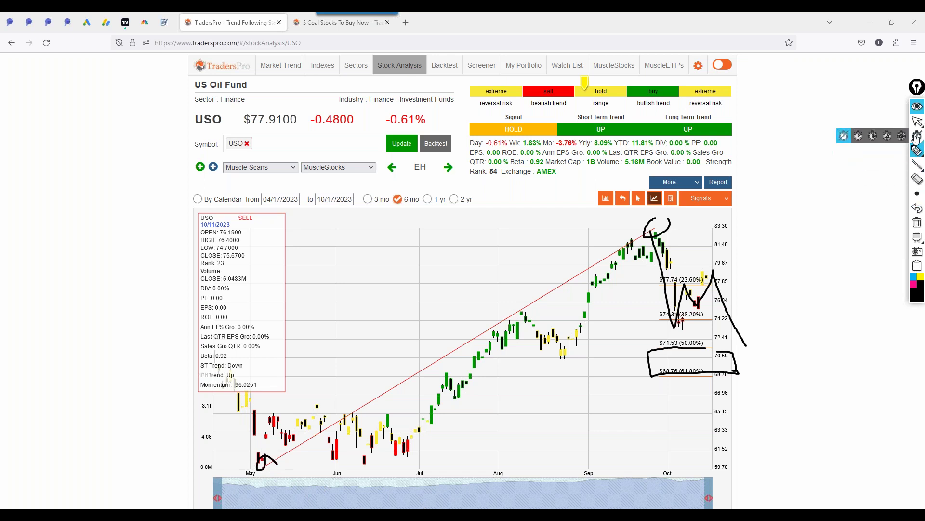
click(917, 121)
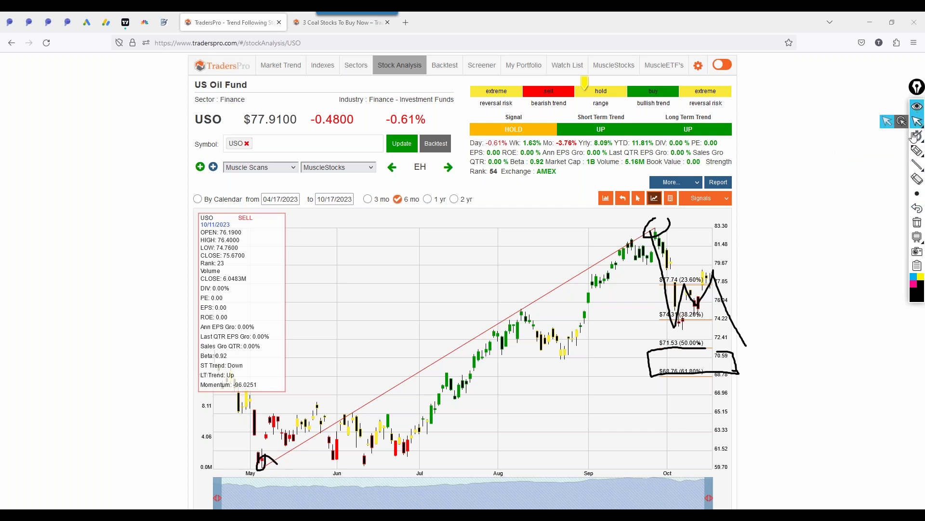
click(917, 222)
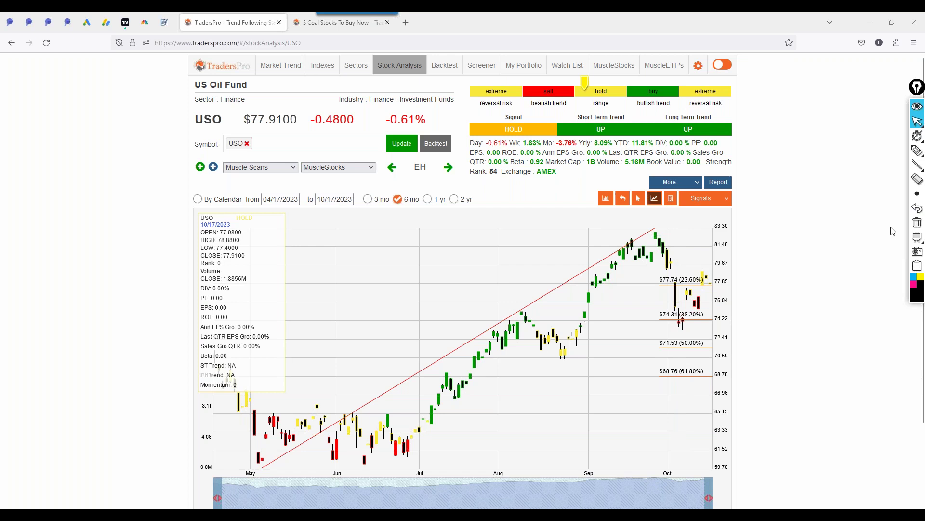
- Underline USO's 23.60% level on the chart, clear the mark, and switch back to the normal pointer
click(918, 151)
drag(675, 285, 732, 288)
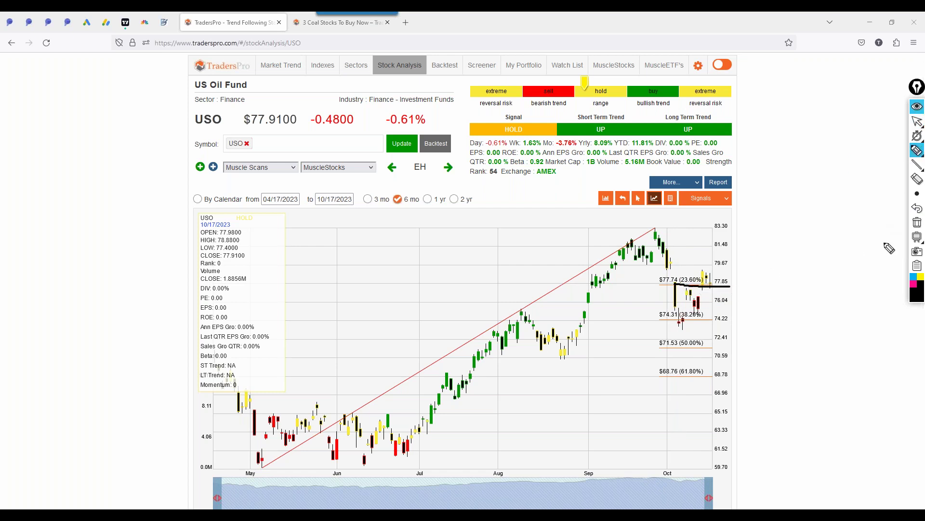
click(917, 225)
click(919, 152)
click(917, 121)
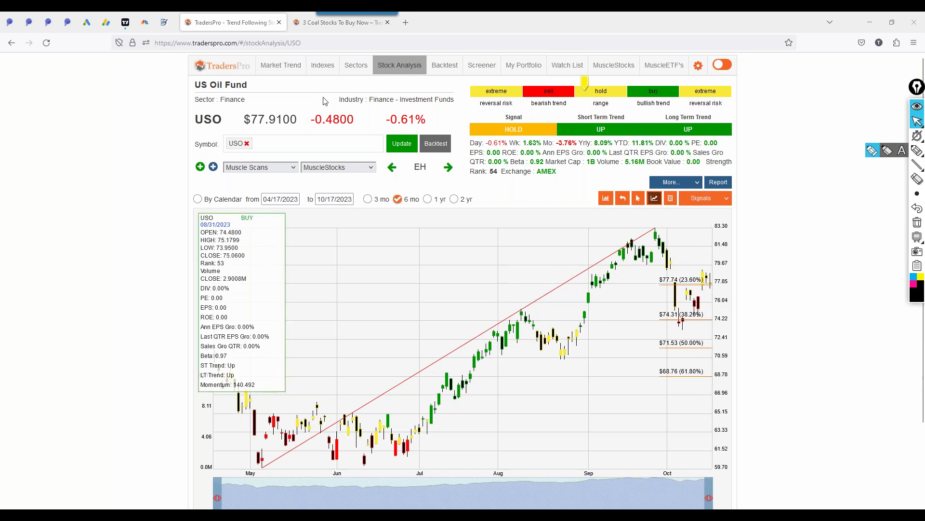
- Open the sector scan and list the Oils-Energy stocks with buy signals
click(353, 68)
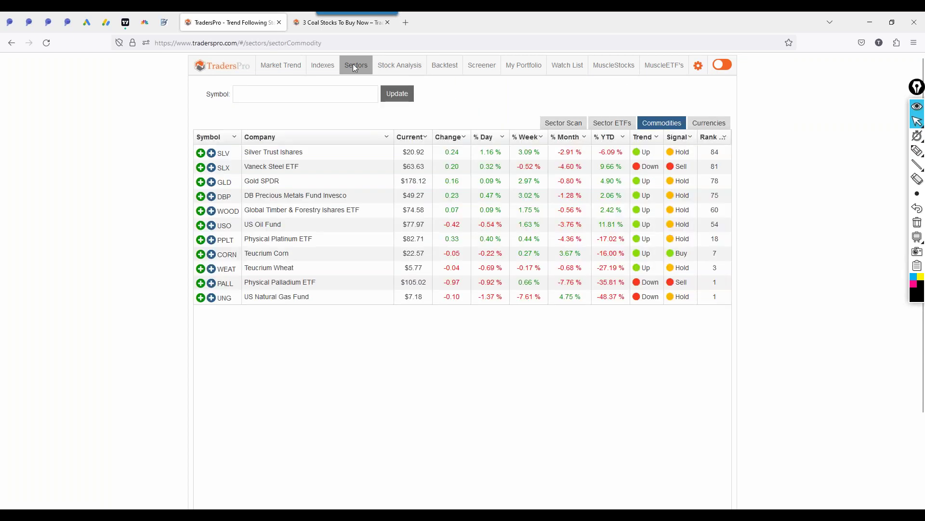
click(558, 123)
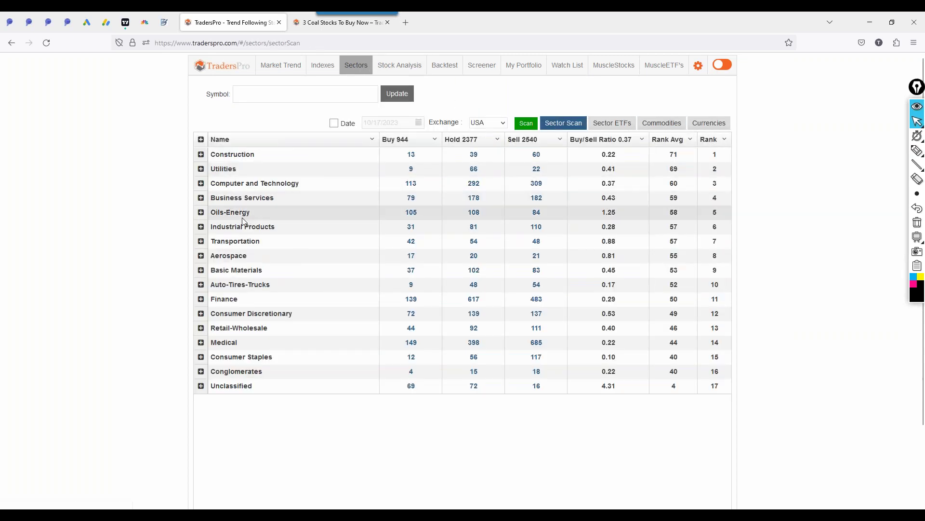
click(410, 216)
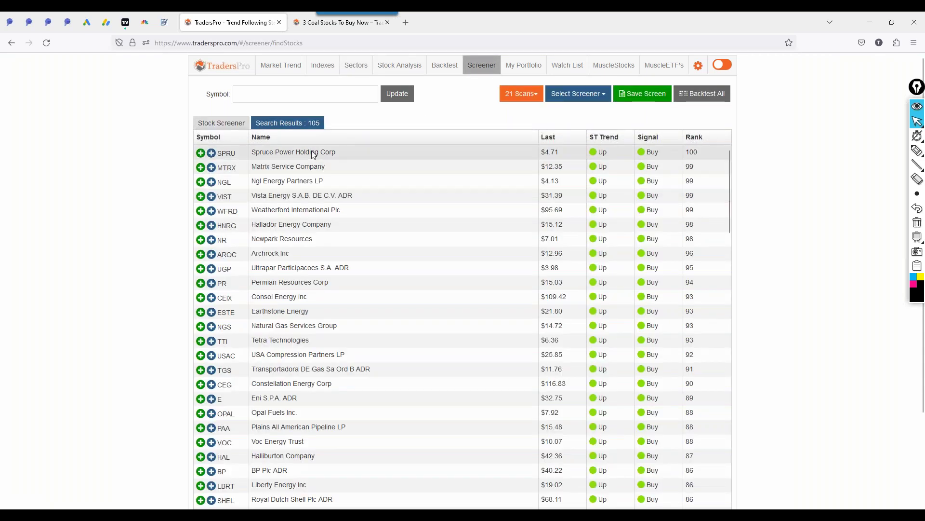
- View the stock analyses of Spruce Power (SPRU), Matrix Service (MTRX) and Ngl Energy Partners (NGL), including NGL's trend gauge reading
click(313, 152)
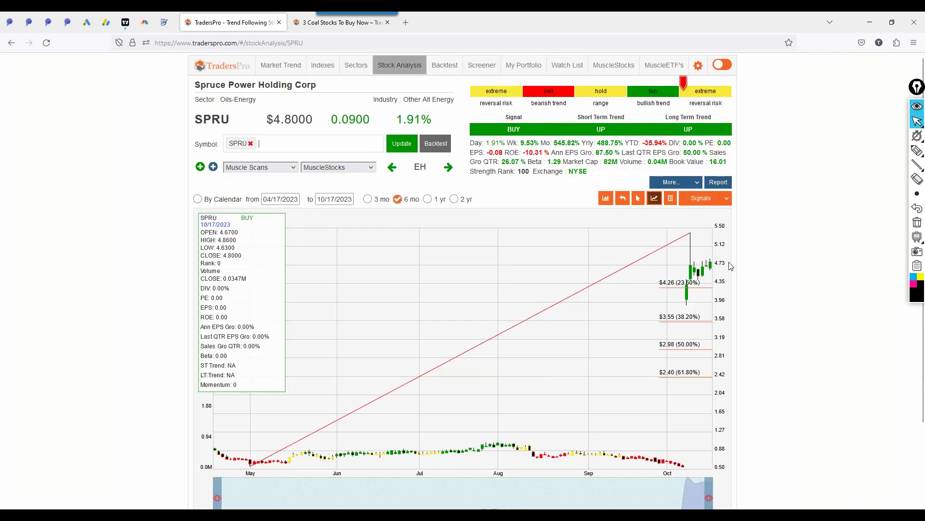
click(11, 42)
click(270, 167)
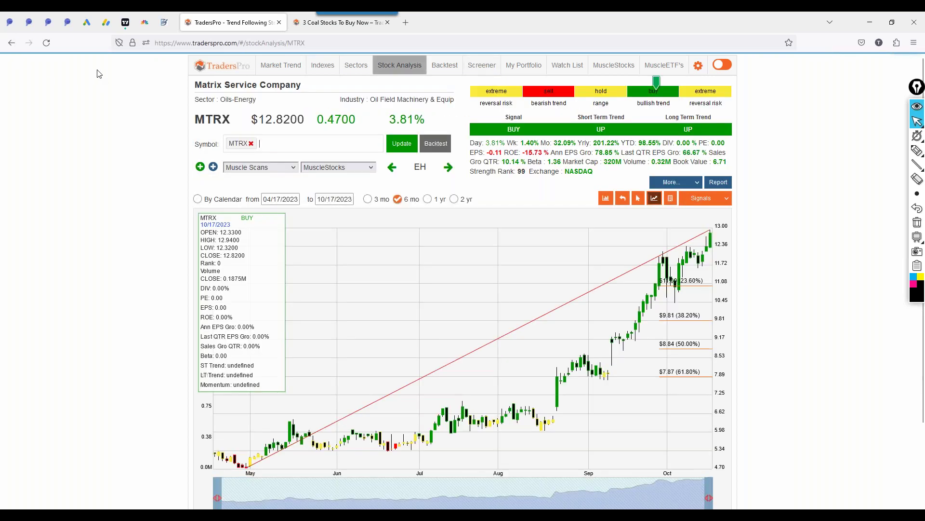
click(11, 43)
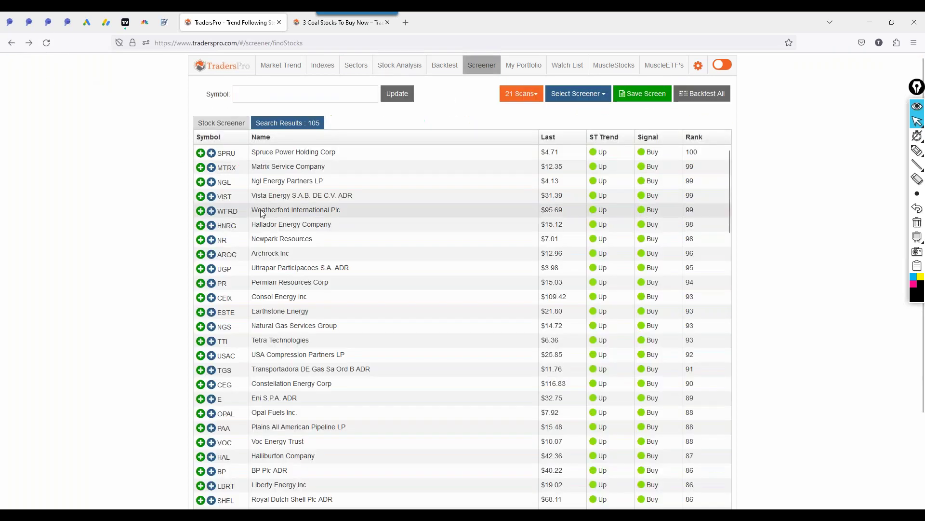
click(273, 185)
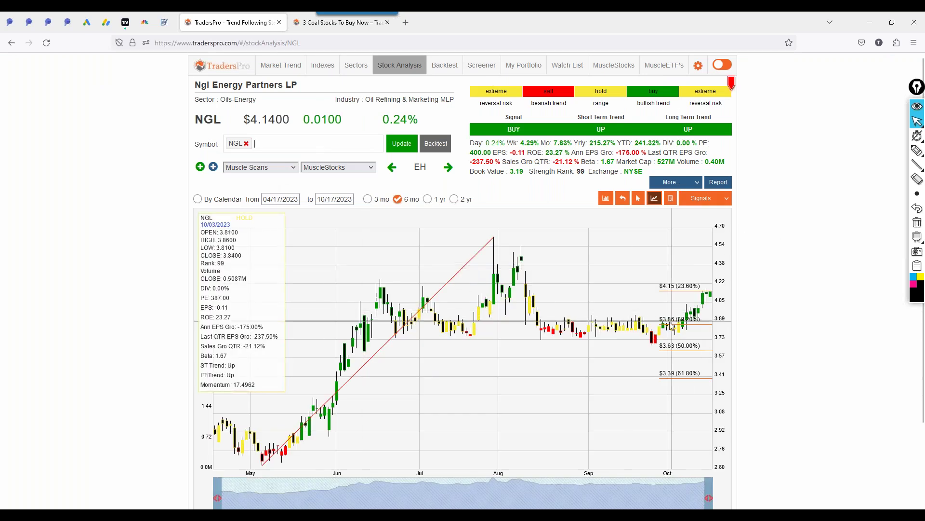
mouse_move(735, 91)
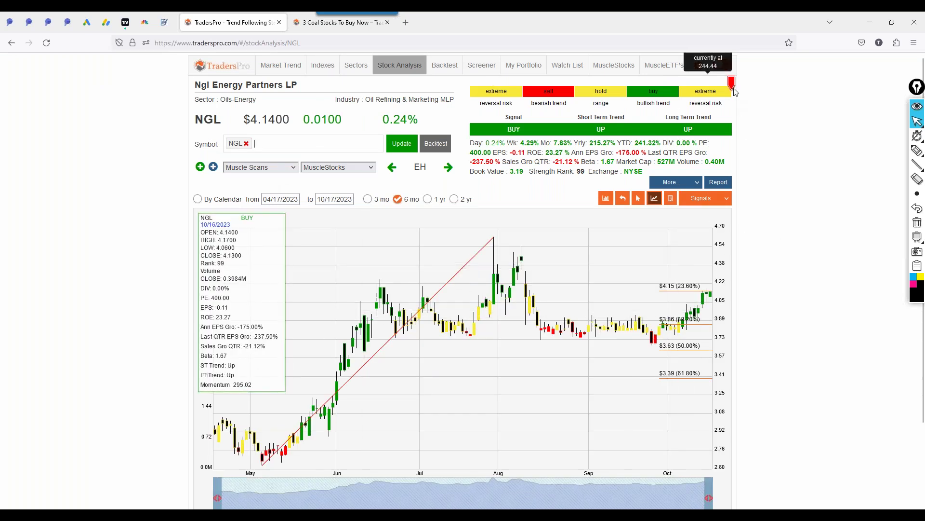
- View the stock analyses of Vista Energy (VIST) and Hallador Energy (HNRG), and return to the Oils-Energy buy list
click(11, 42)
click(282, 194)
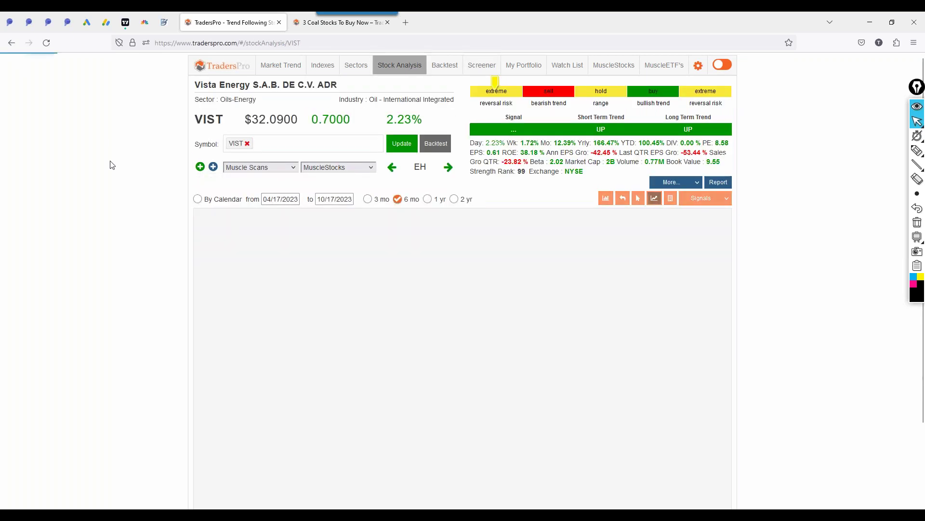
click(11, 42)
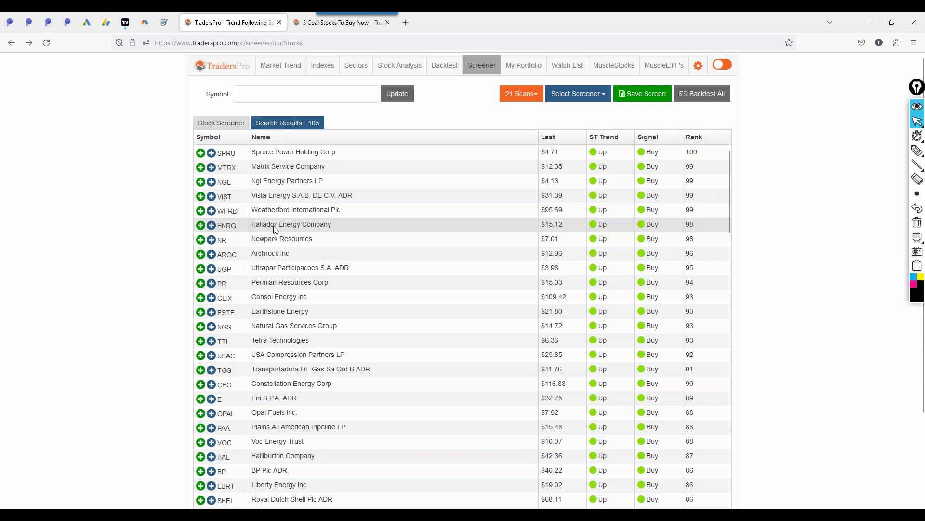
click(274, 226)
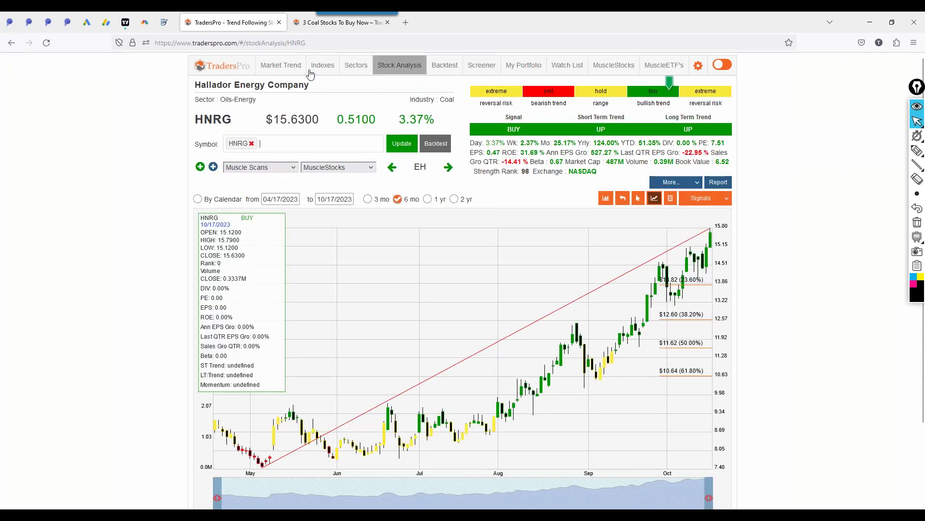
click(11, 43)
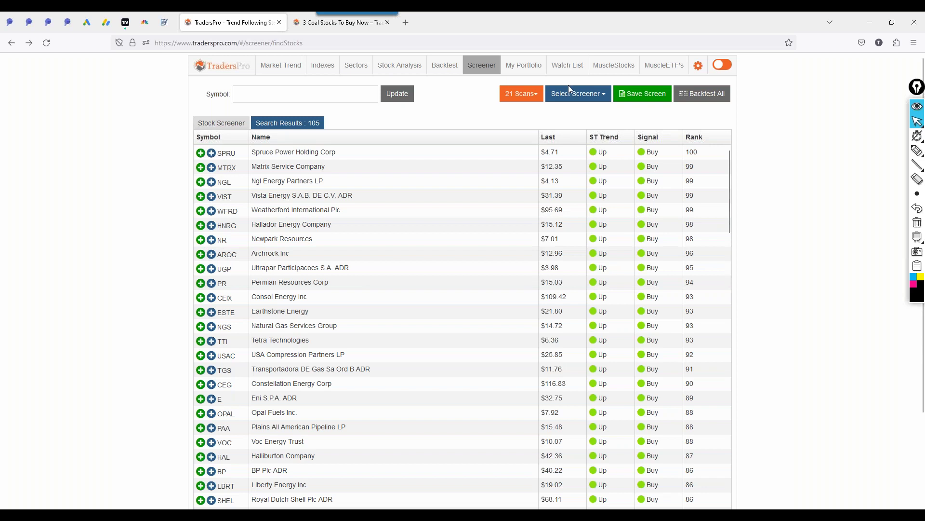
- Open the NEW BUYS list of MuscleStocks and view the stock analyses of Cantaloupe (CTLP) and Revolution Medicines (RVMD)
click(618, 68)
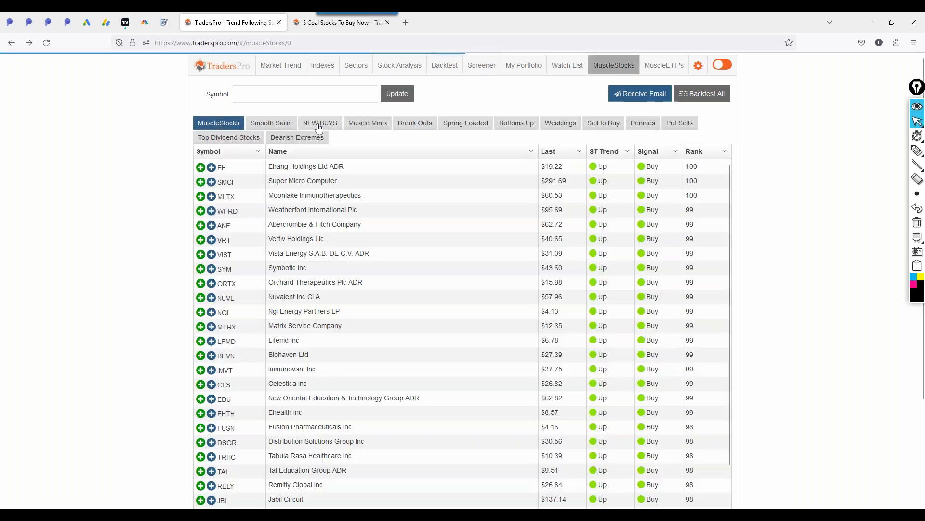
click(319, 123)
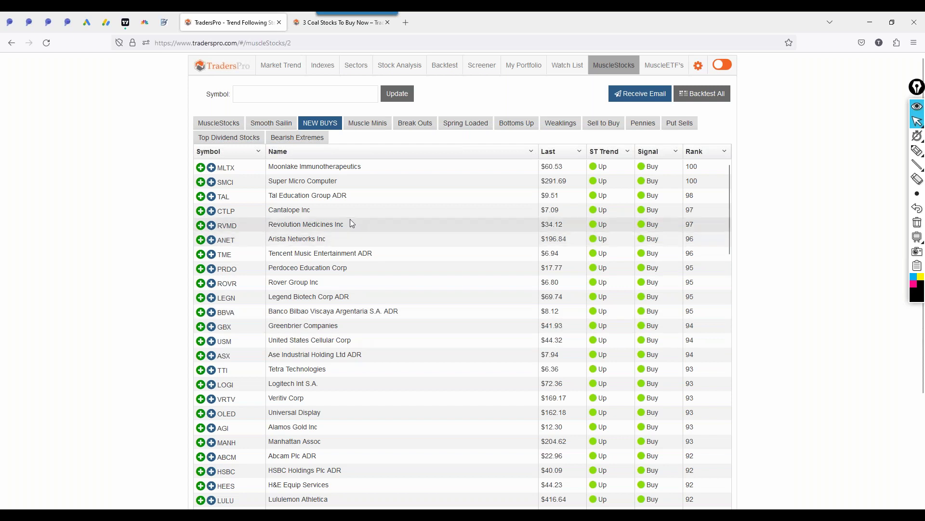
click(288, 212)
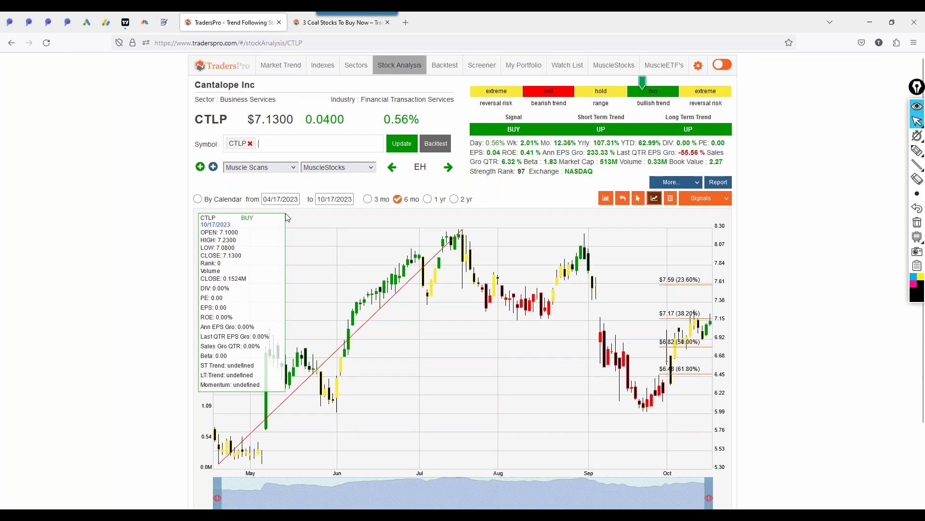
click(11, 42)
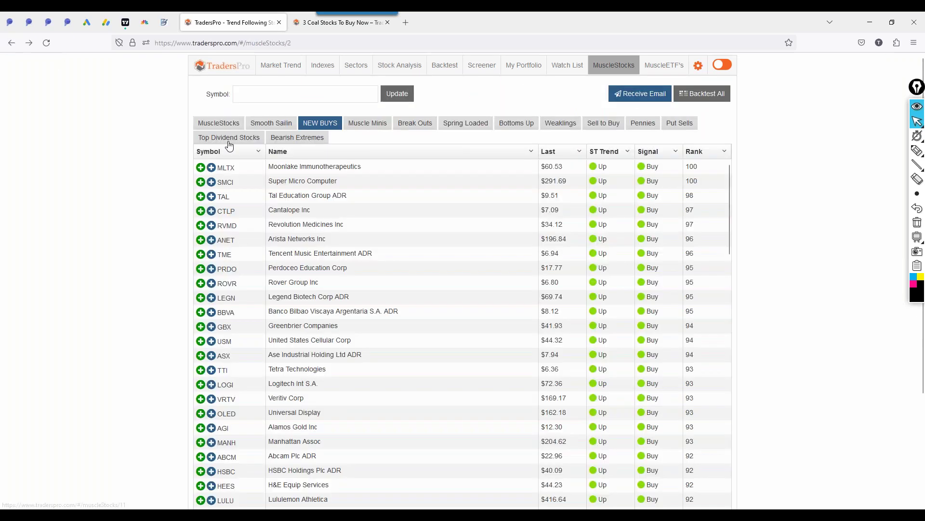
click(299, 227)
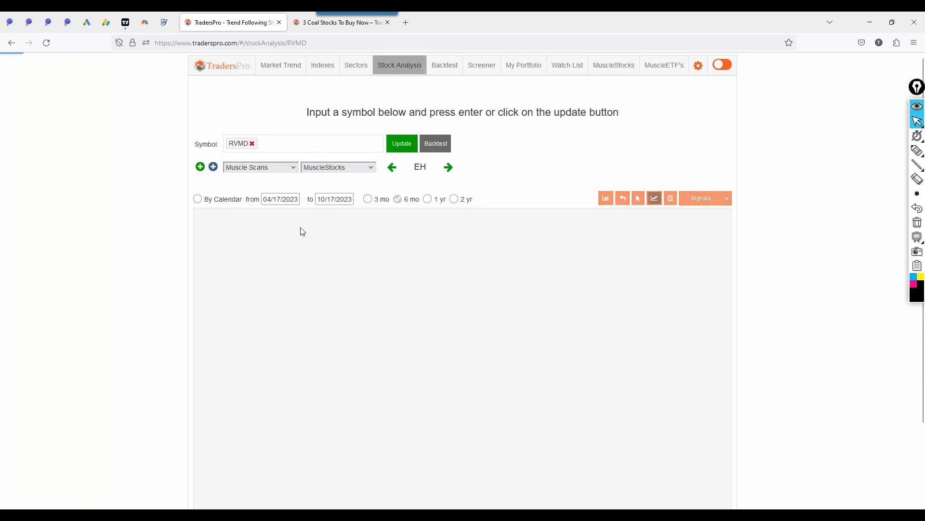
click(11, 47)
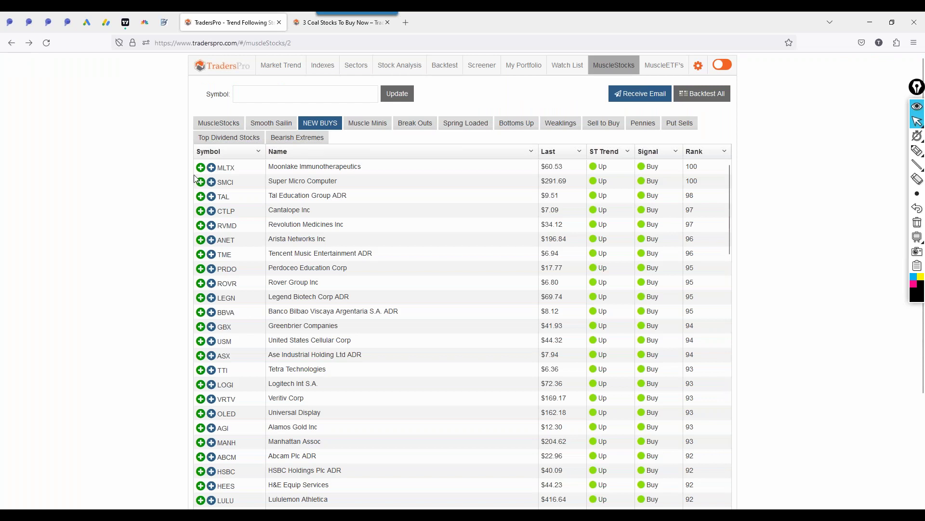
- View the stock analyses of Tencent Music (TME) and United States Cellular (USM), and highlight USM's industry label
click(299, 259)
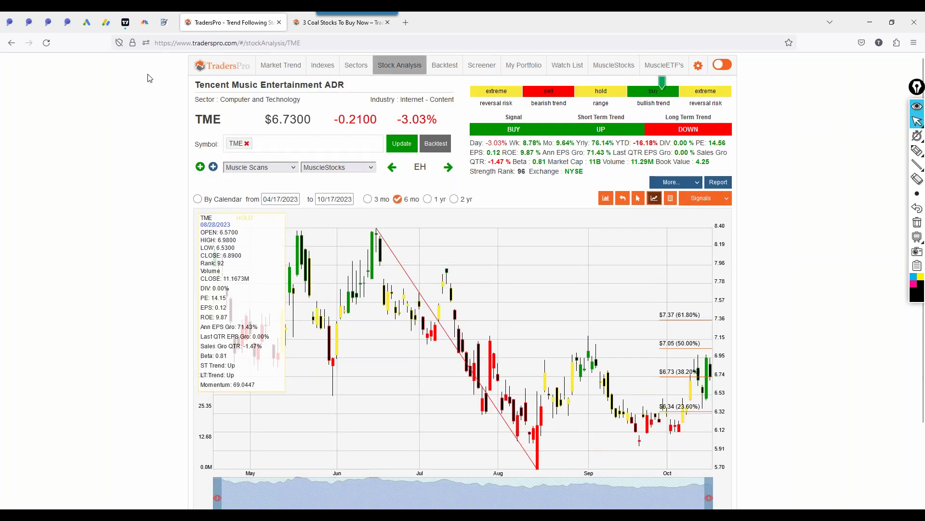
click(11, 47)
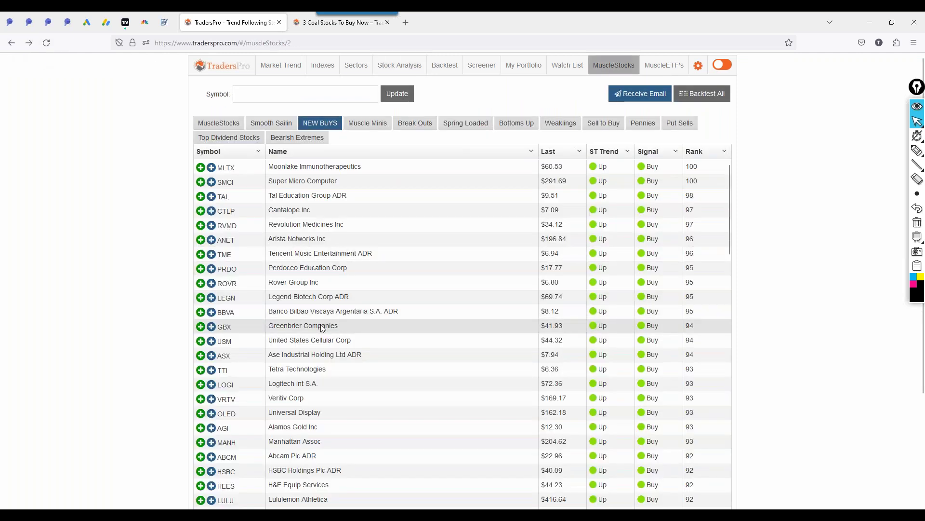
click(291, 339)
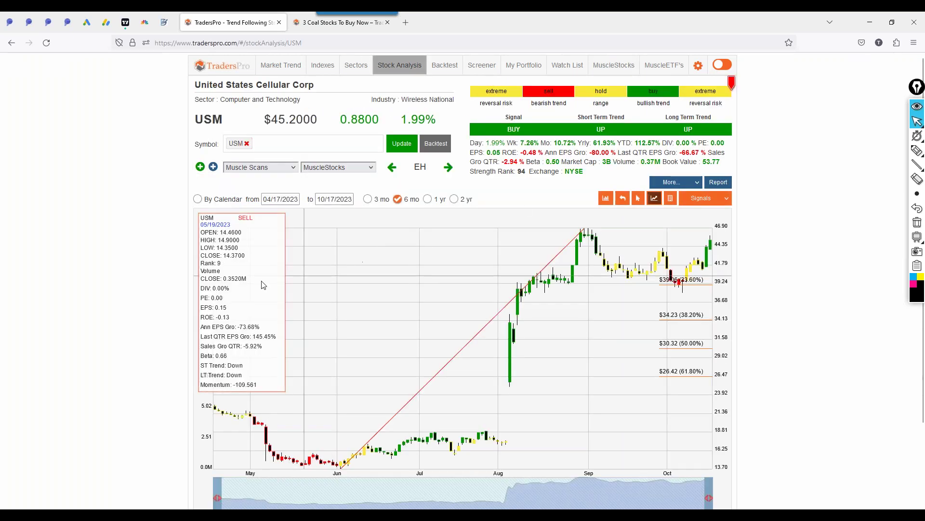
drag(373, 100, 407, 101)
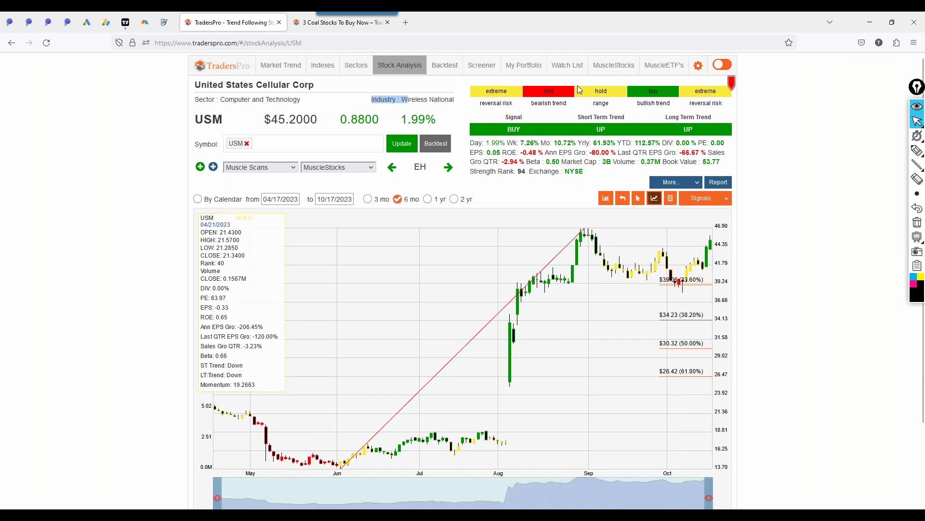
- View the stock analysis of Alamos Gold (AGI) from the NEW BUYS list, with its chart over one year
click(621, 67)
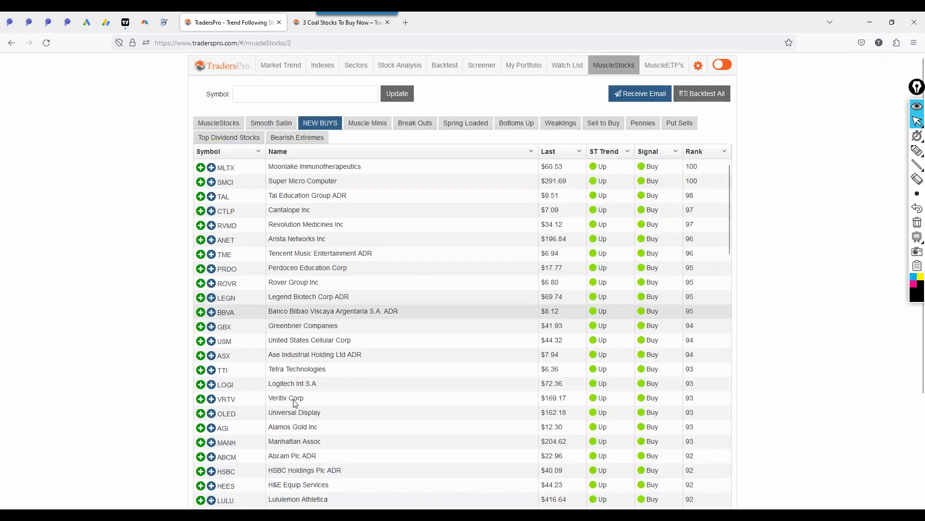
click(295, 431)
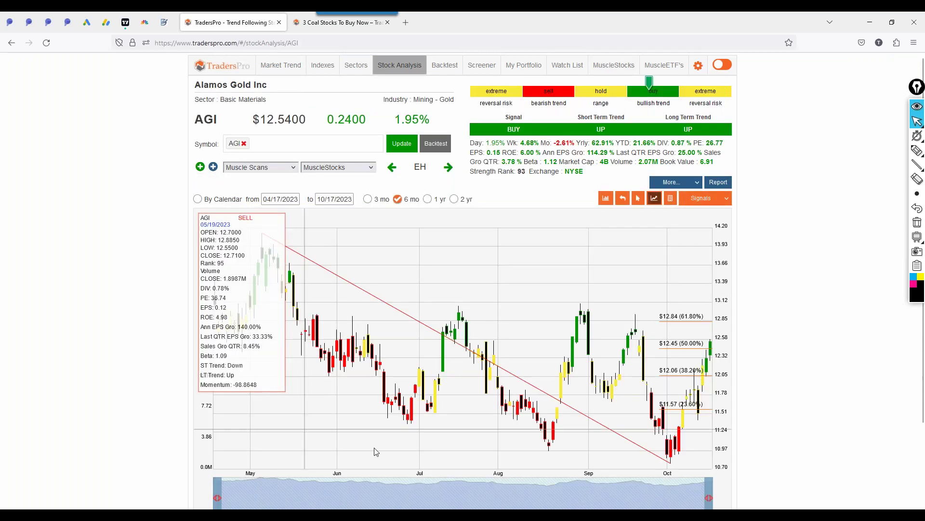
click(428, 199)
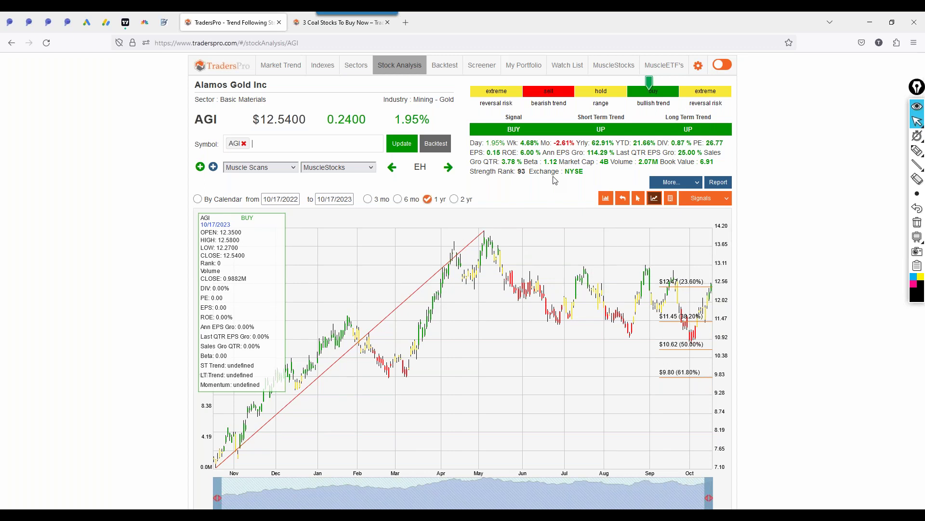
- Open the commodities list of the sectors and view the stock analysis of Gold SPDR (GLD)
click(353, 72)
click(324, 68)
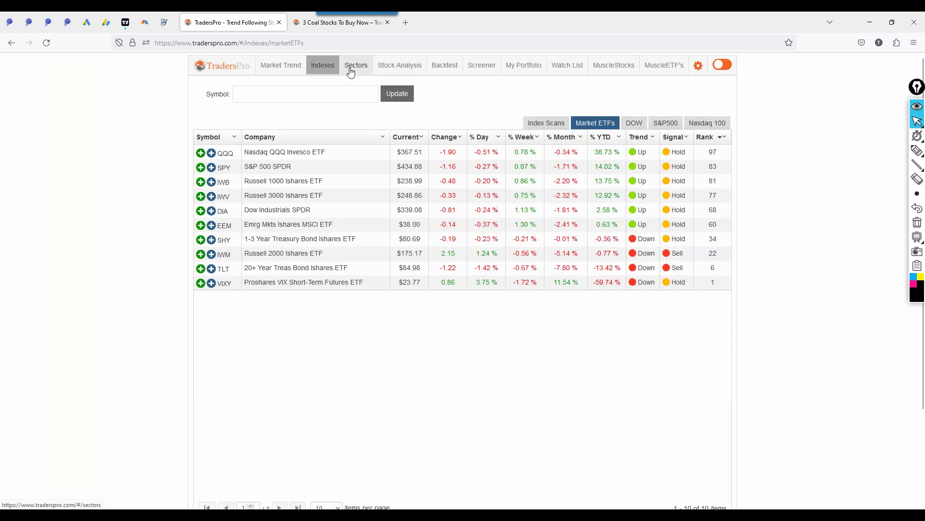
click(354, 71)
click(670, 124)
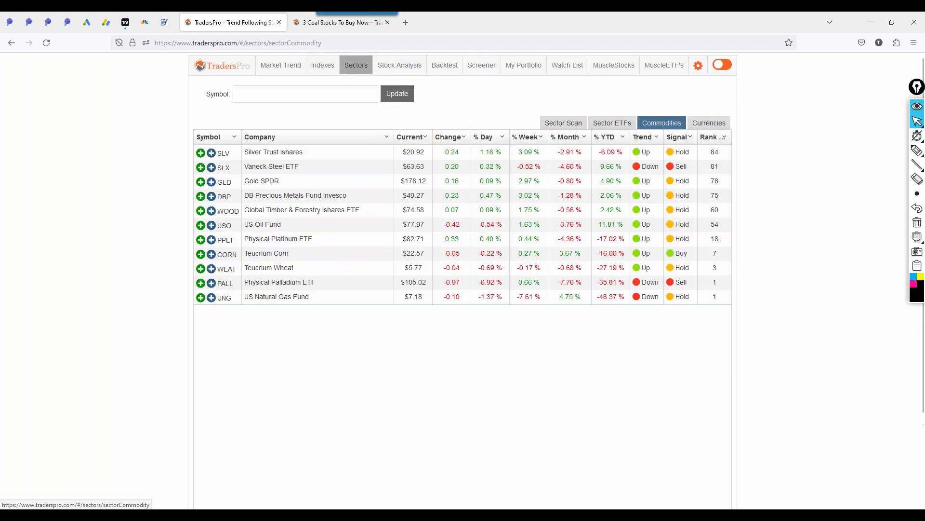
click(250, 188)
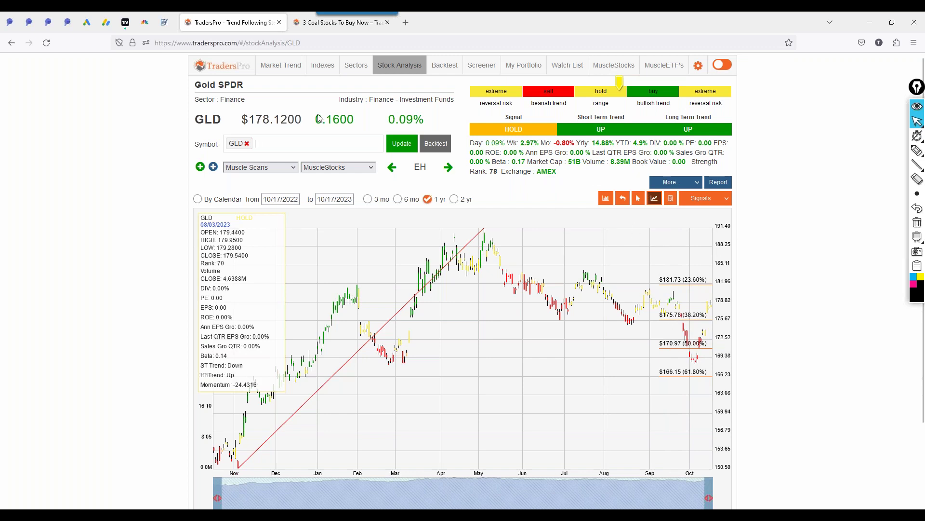
- Load the saved OilStocks screener and display its criteria in the Stock Screener
click(482, 65)
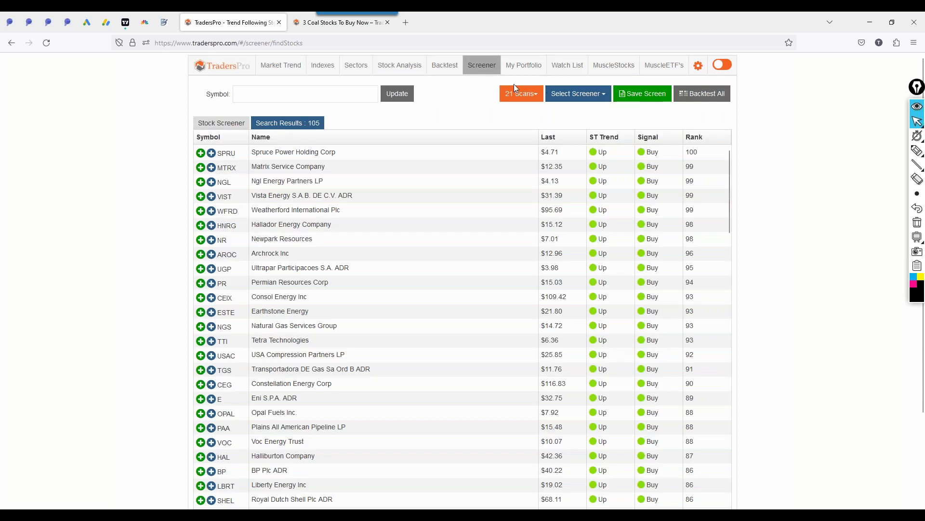
click(579, 93)
scroll(608, 241, down, 3)
click(579, 421)
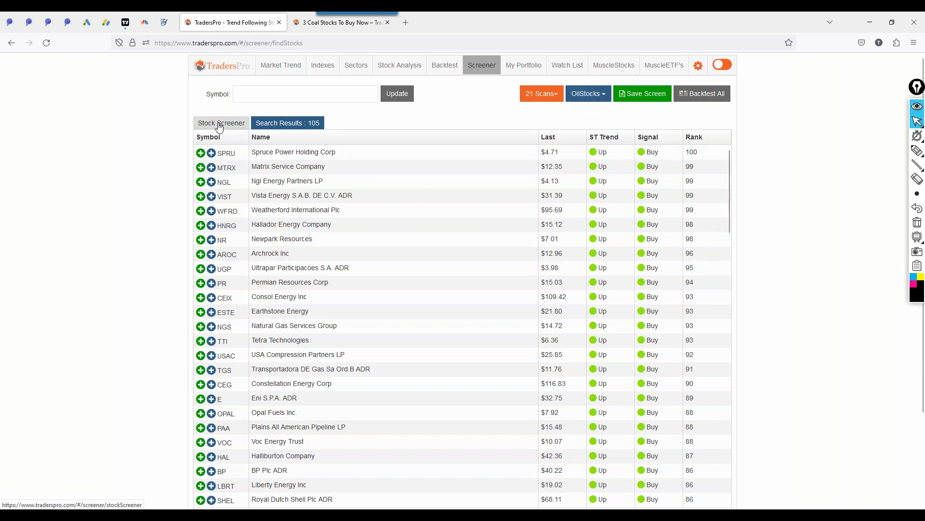
click(264, 128)
click(595, 94)
scroll(589, 490, down, 5)
click(589, 302)
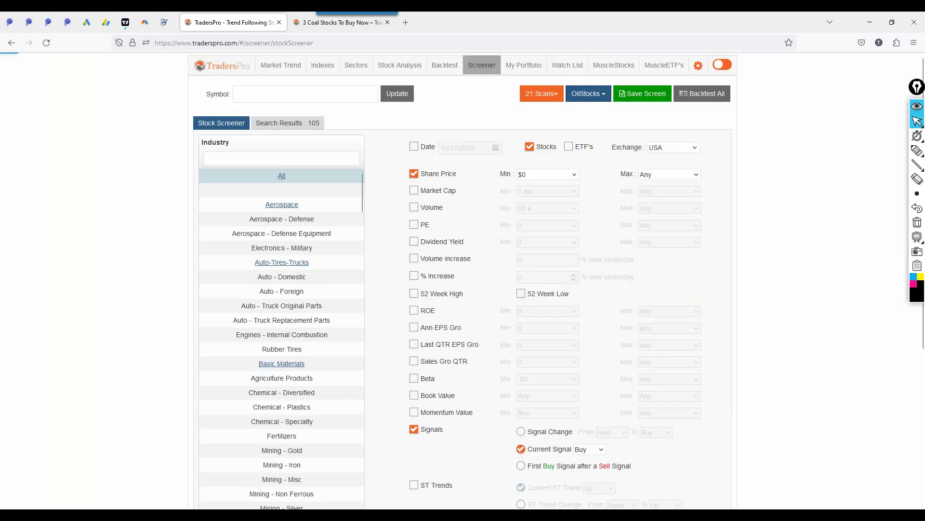
click(237, 127)
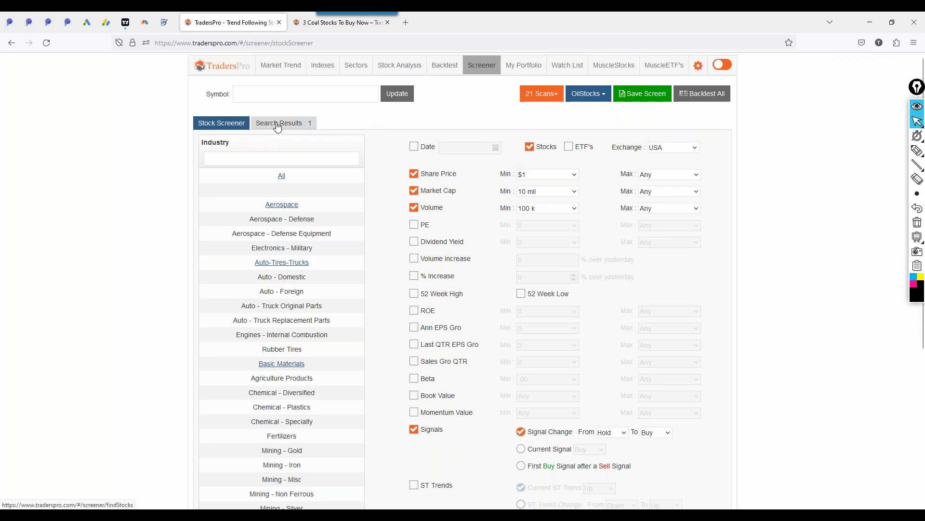
- Look through the NEW BUYS list of MuscleStocks and view Logitech (LOGI) with its chart over six months
click(614, 65)
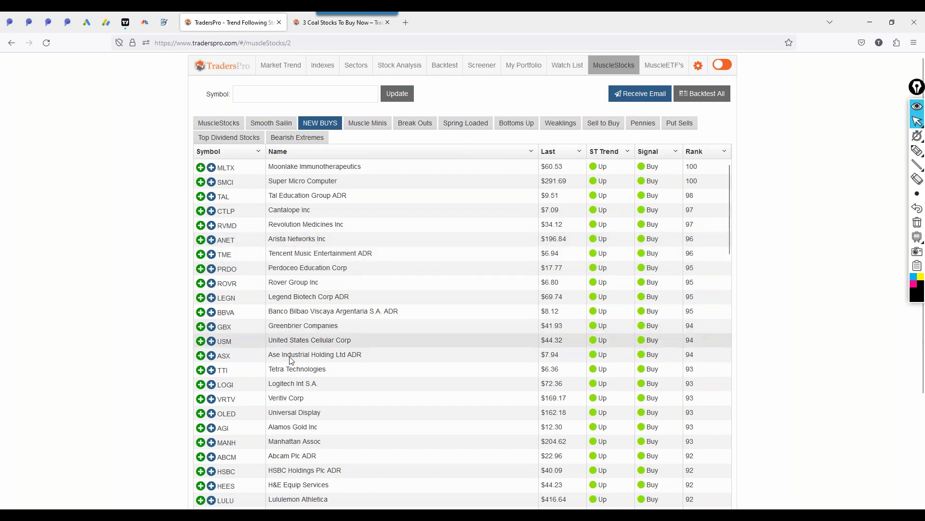
scroll(301, 398, down, 2)
scroll(301, 398, down, 2)
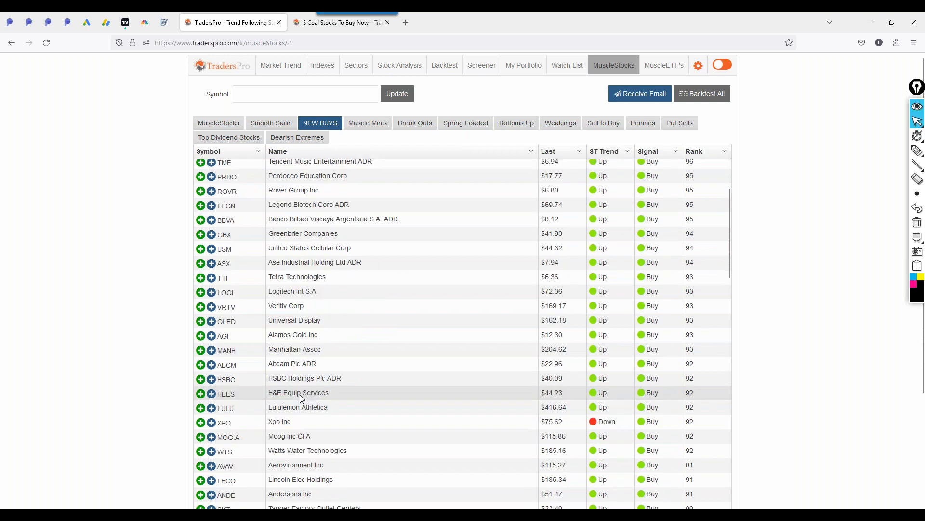
scroll(308, 397, up, 4)
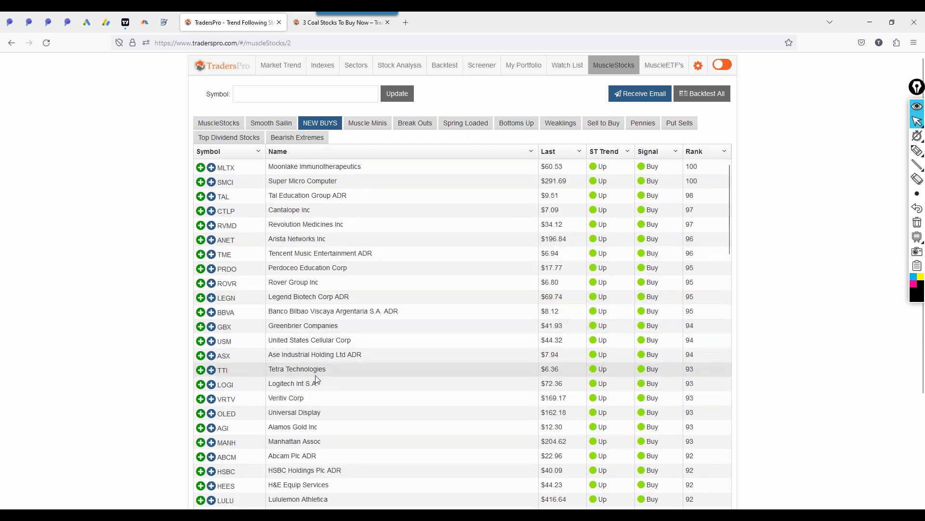
click(289, 388)
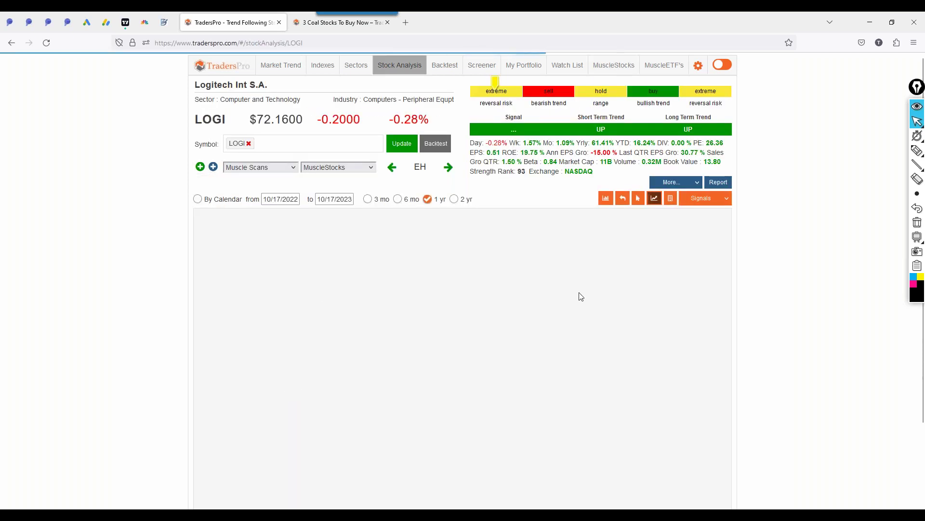
click(398, 198)
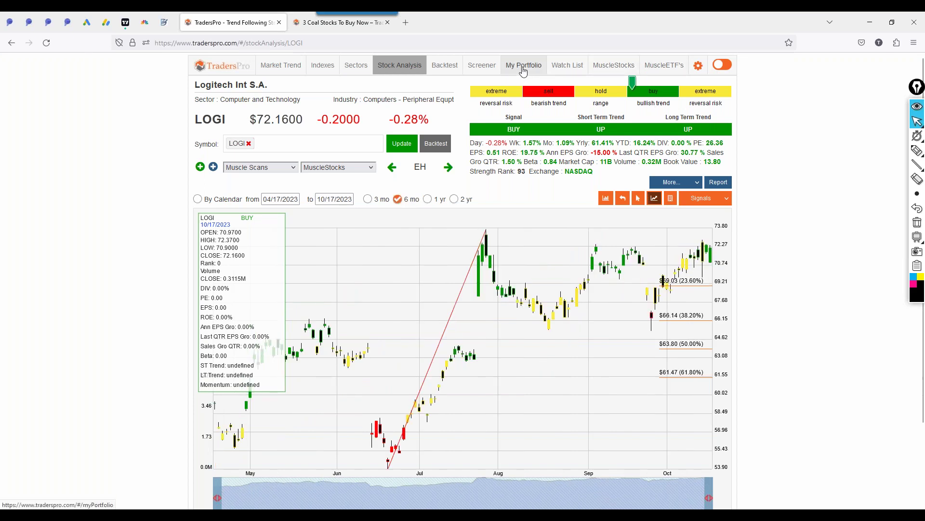
- Review the current holdings of the NBD portfolio and view the stock analysis of its TAL Education (TAL) position
click(523, 68)
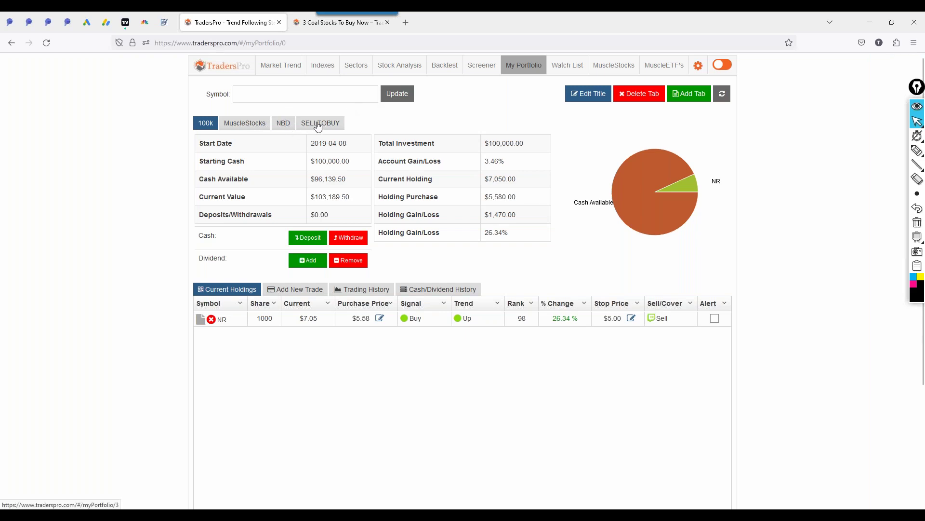
click(284, 126)
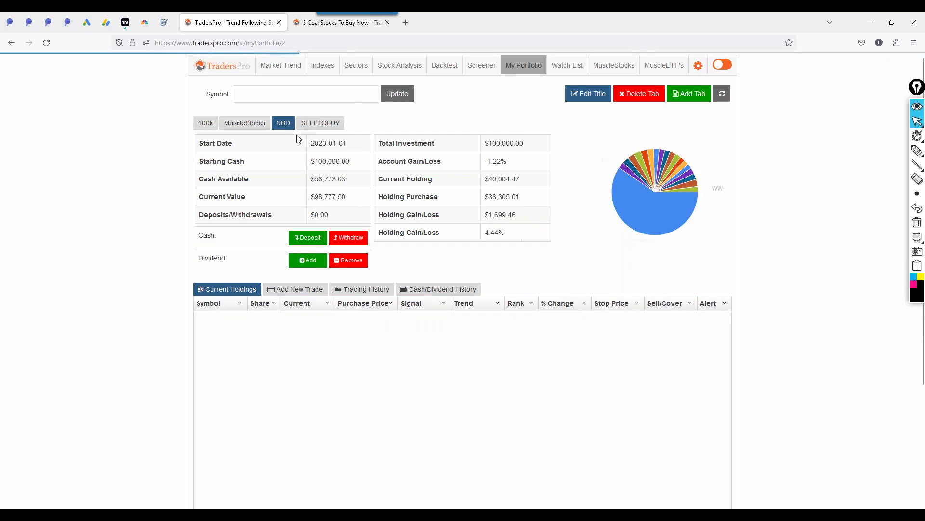
scroll(795, 299, down, 2)
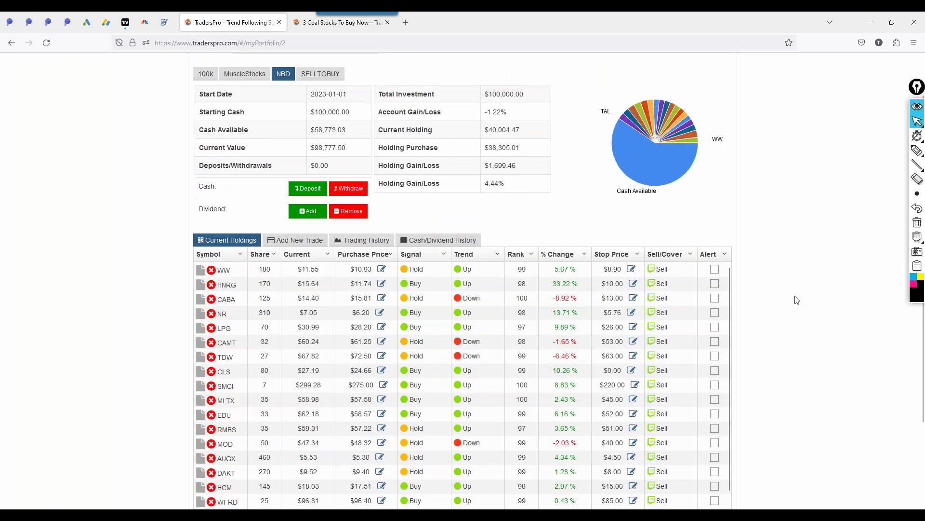
scroll(771, 286, down, 1)
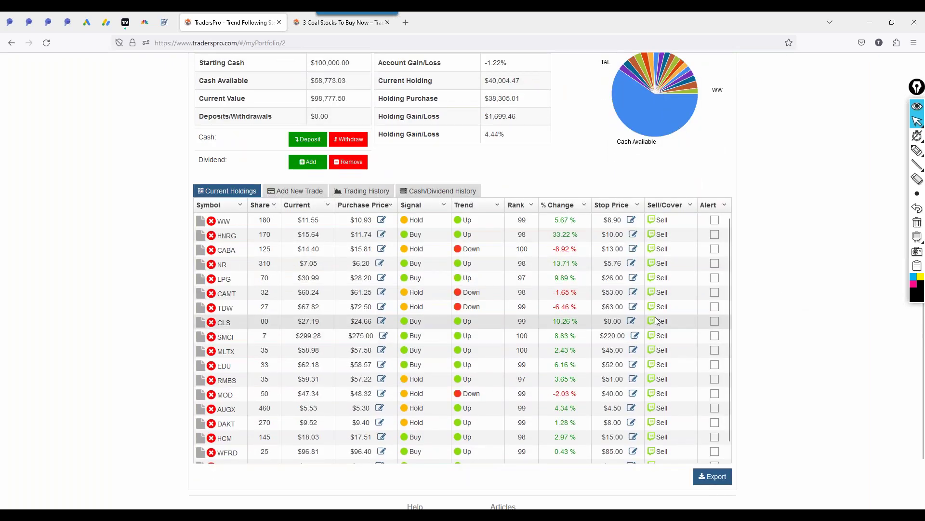
scroll(843, 166, up, 2)
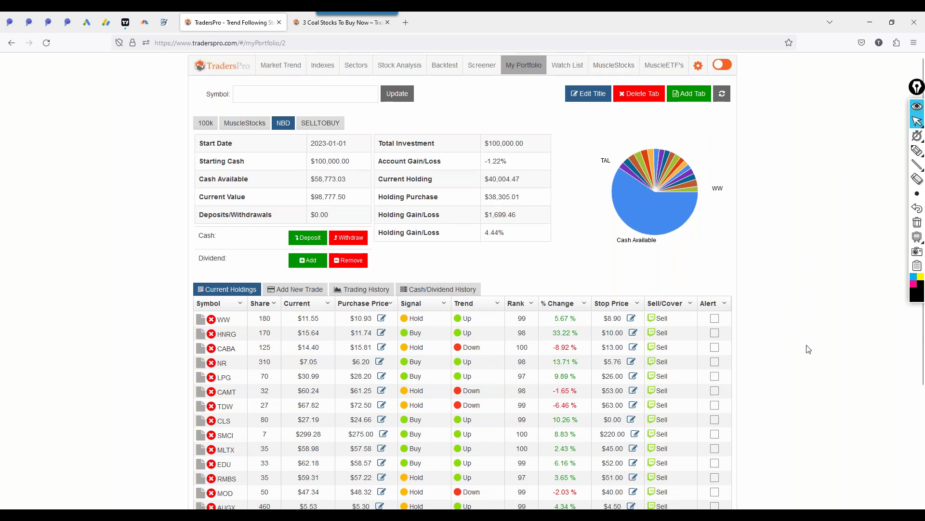
scroll(813, 352, down, 1)
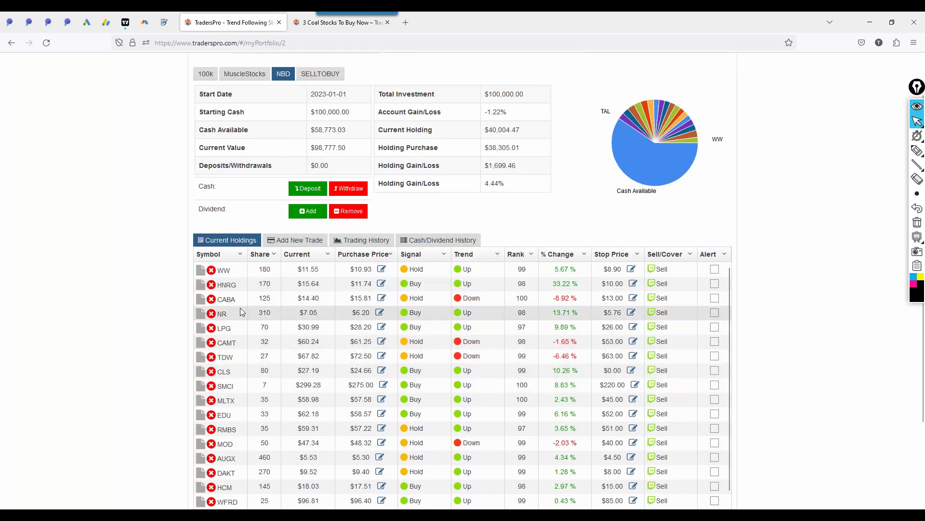
scroll(841, 327, down, 2)
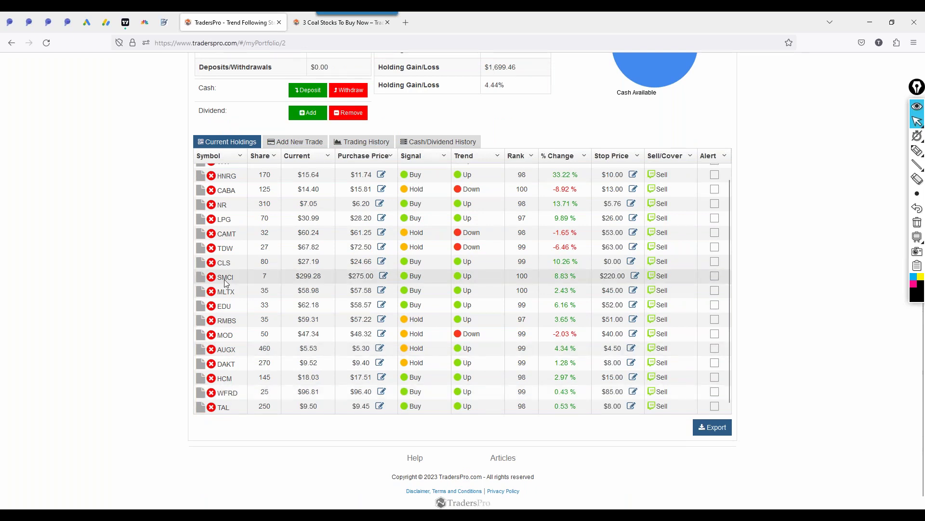
click(226, 406)
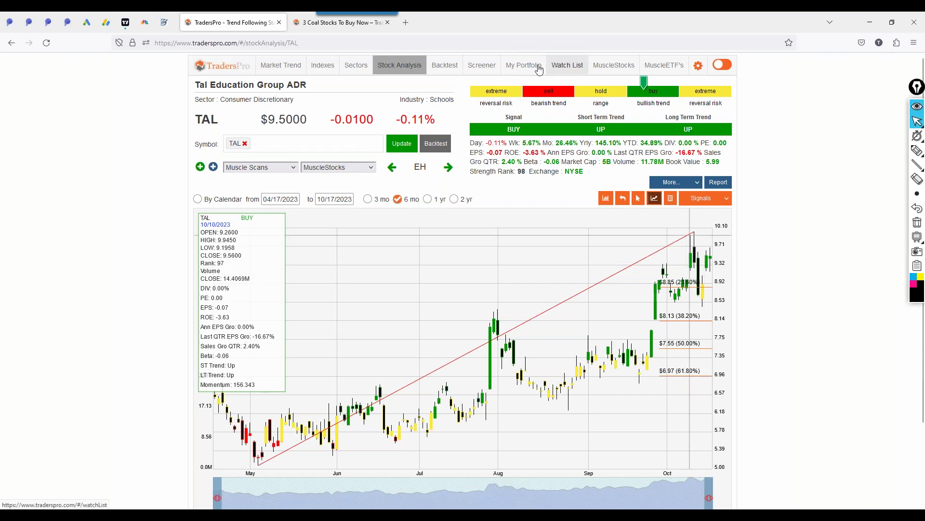
- Open the SELLTOBUY portfolio, reload its page, and view the stock analysis of its Watts Water (WTS) holding
click(484, 72)
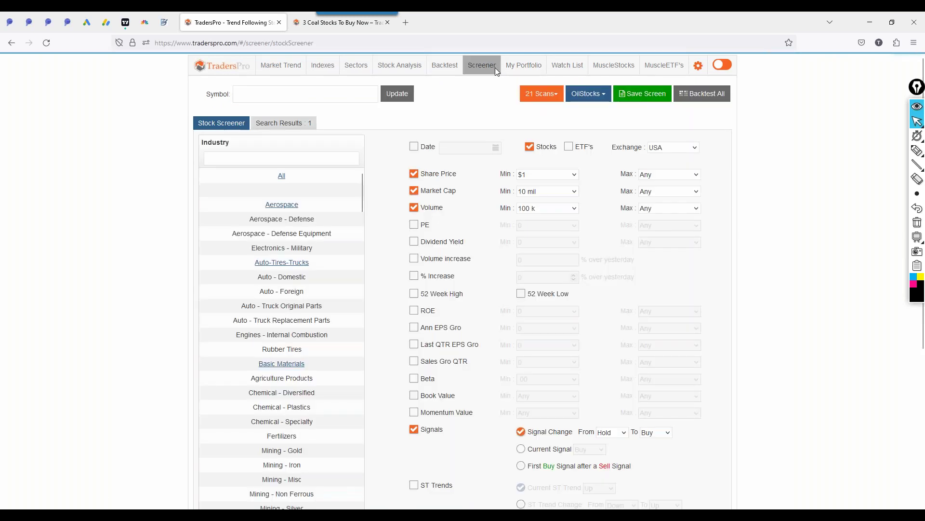
click(524, 66)
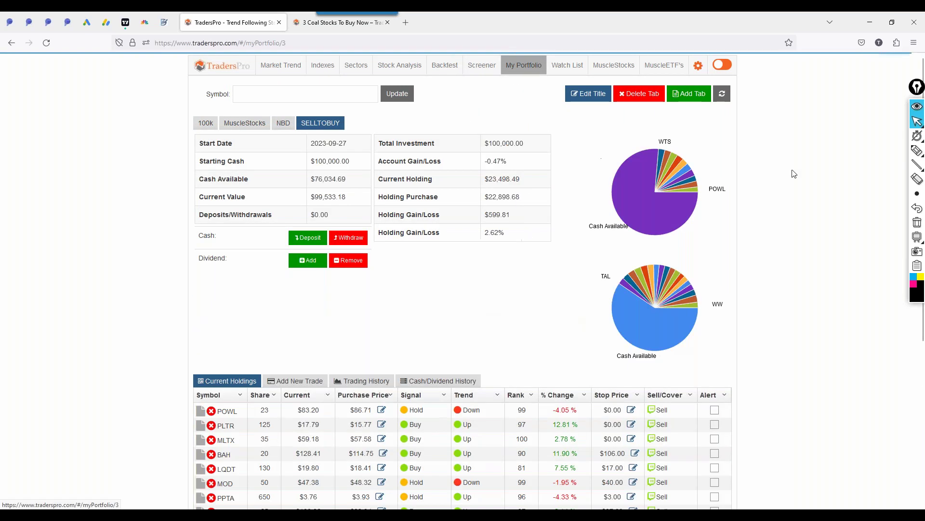
click(46, 43)
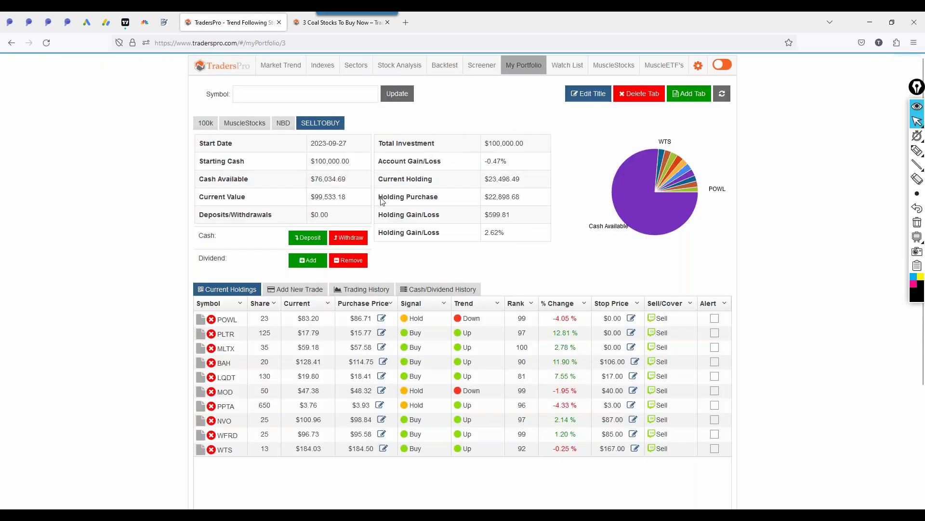
click(232, 451)
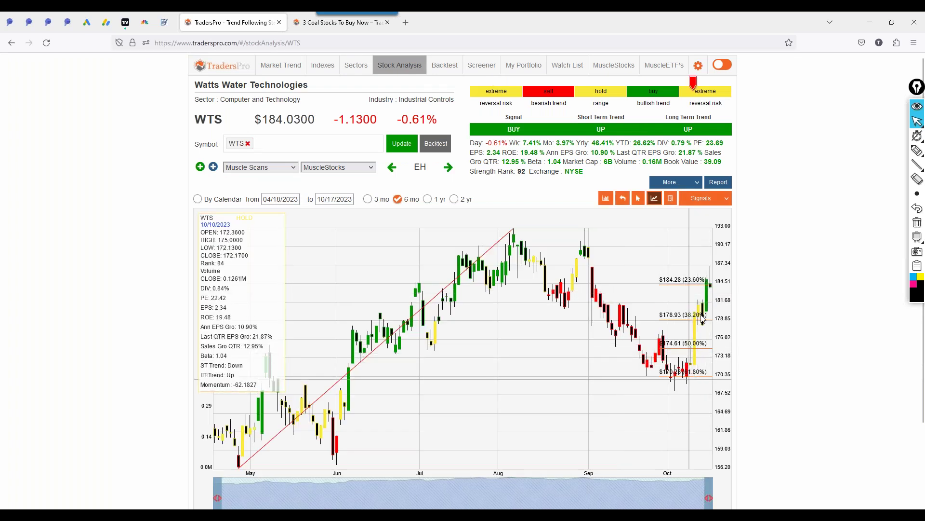
- Open the Sell to Buy list of MuscleStocks, view the stock analysis of Lululemon (LULU), and return to the list
click(617, 66)
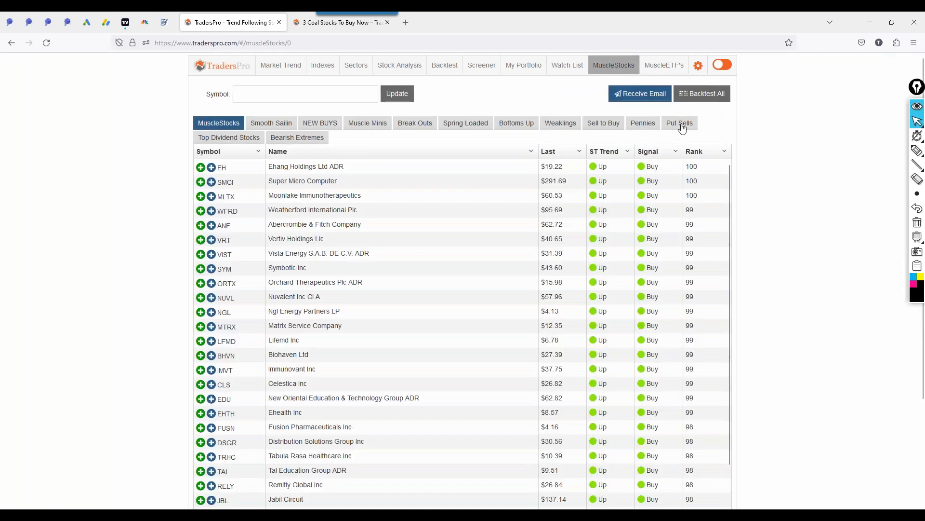
click(605, 127)
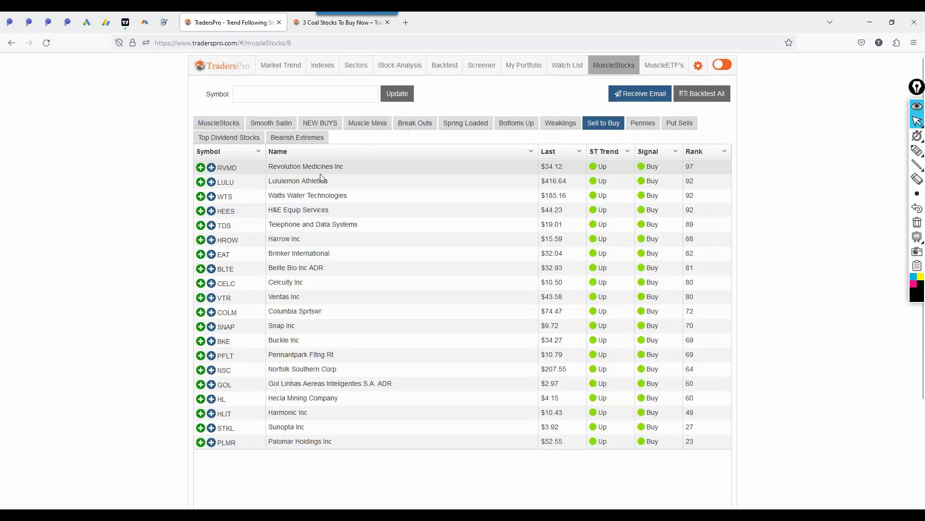
click(295, 182)
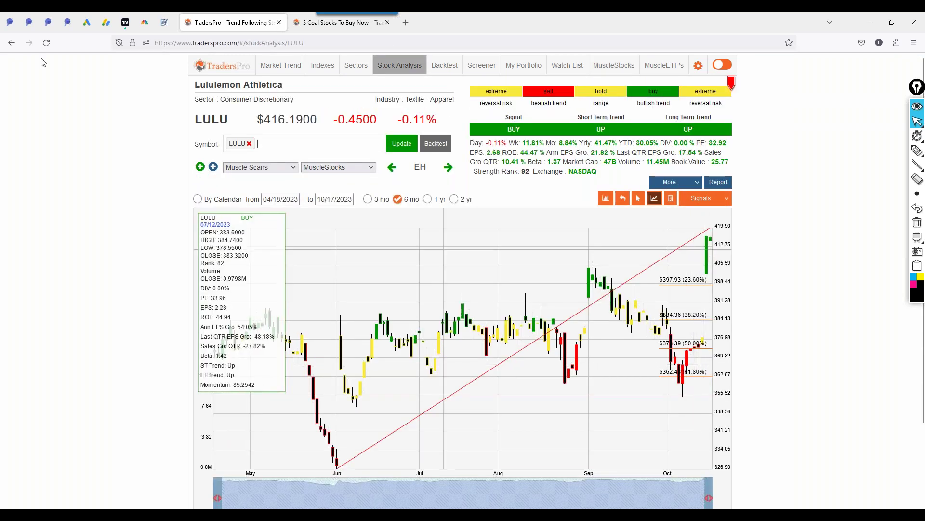
click(10, 43)
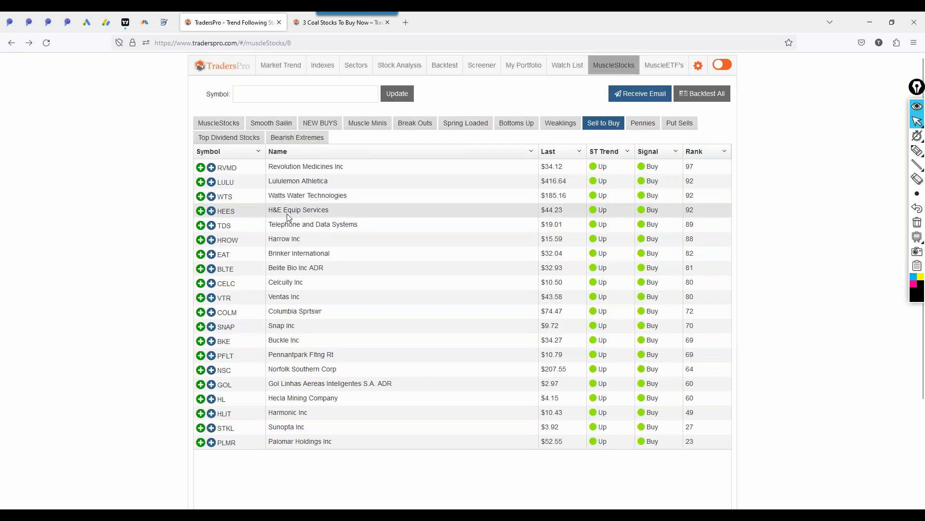
- View Watts Water (WTS) from the Sell to Buy list, circle its September price decline freehand on the chart, and clear the marks
click(290, 199)
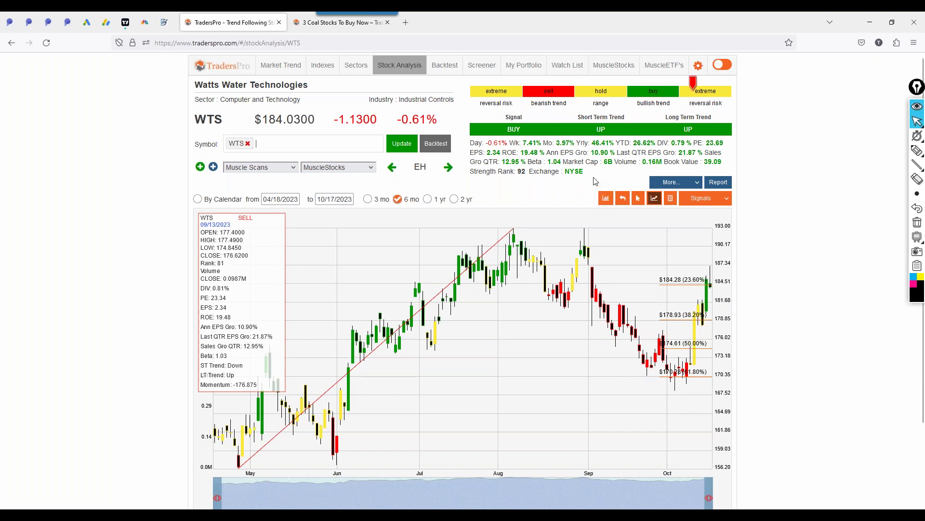
click(917, 150)
mouse_move(722, 328)
mouse_down()
mouse_move(585, 278)
mouse_move(601, 361)
mouse_move(723, 371)
mouse_move(597, 287)
mouse_move(586, 350)
mouse_move(642, 330)
mouse_move(646, 359)
mouse_move(605, 309)
mouse_move(636, 355)
mouse_move(675, 374)
mouse_move(735, 268)
mouse_move(741, 222)
mouse_up()
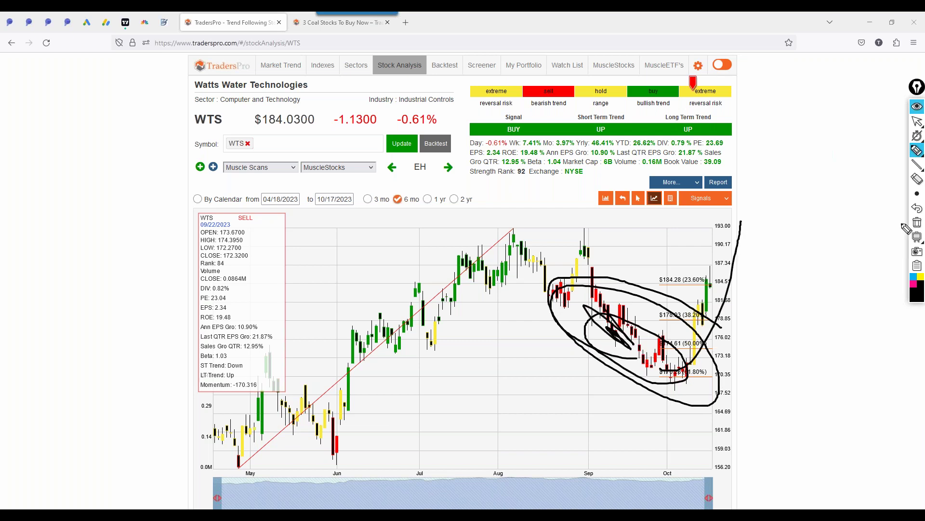
click(916, 222)
click(918, 121)
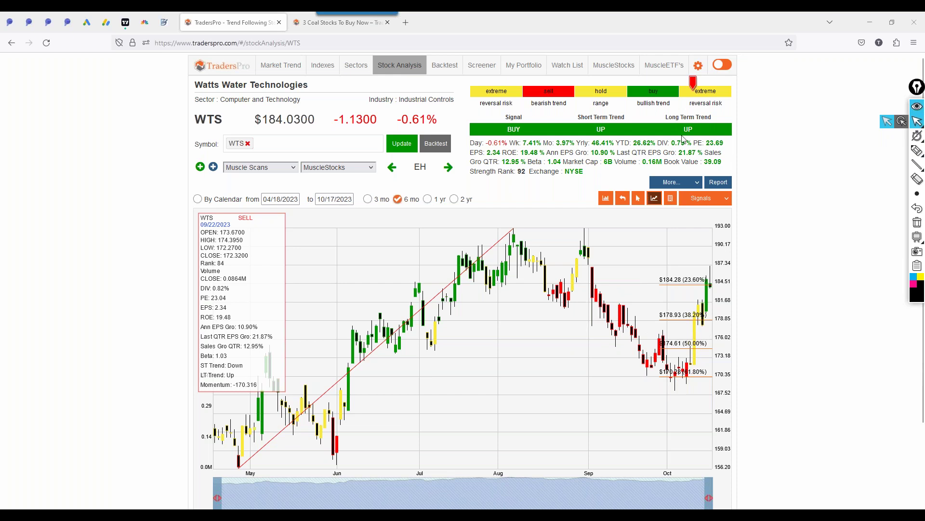
- Load the saved screen "All Green UP Buy not extreme NB" in the stock screener and find its matching stocks
click(482, 66)
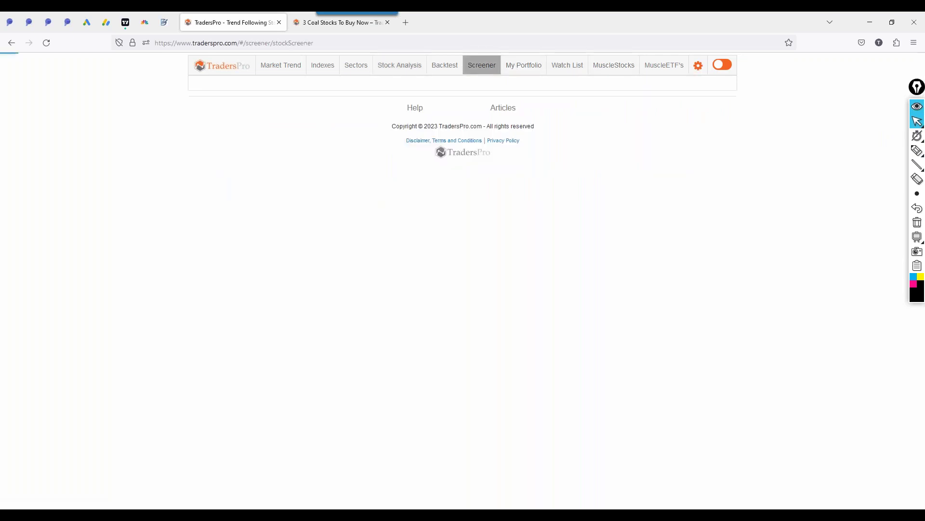
click(557, 96)
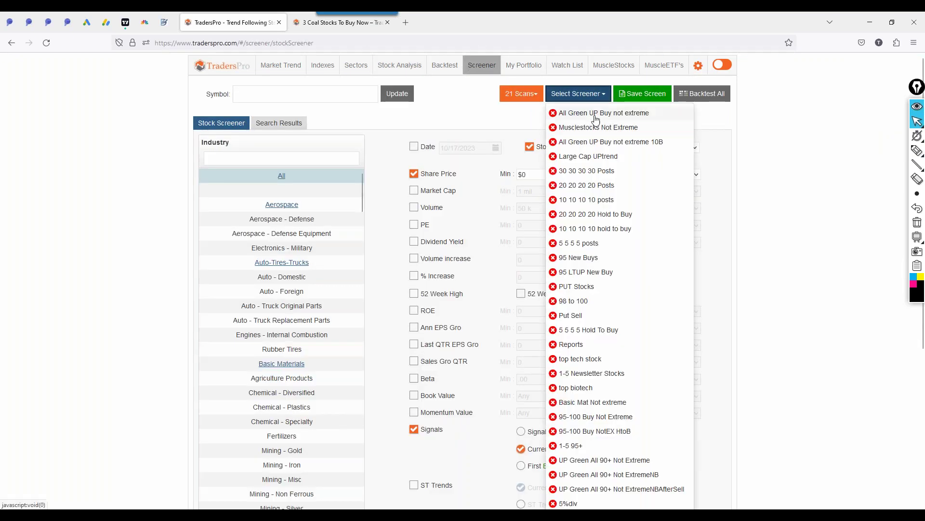
scroll(602, 287, down, 4)
scroll(595, 291, up, 4)
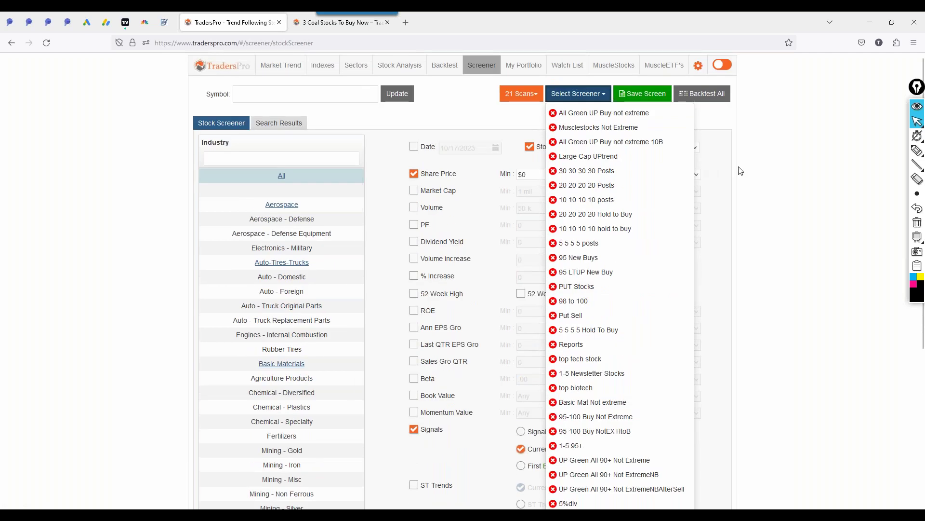
scroll(611, 227, down, 4)
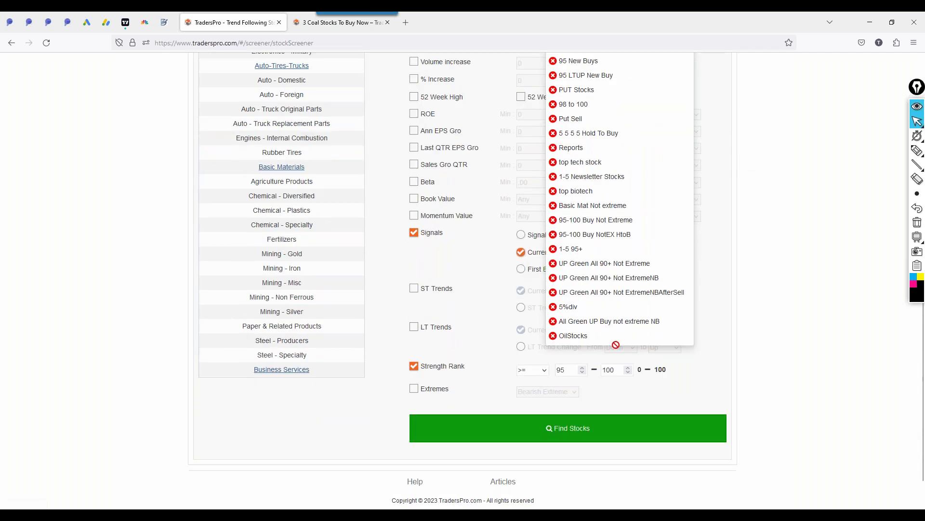
click(608, 436)
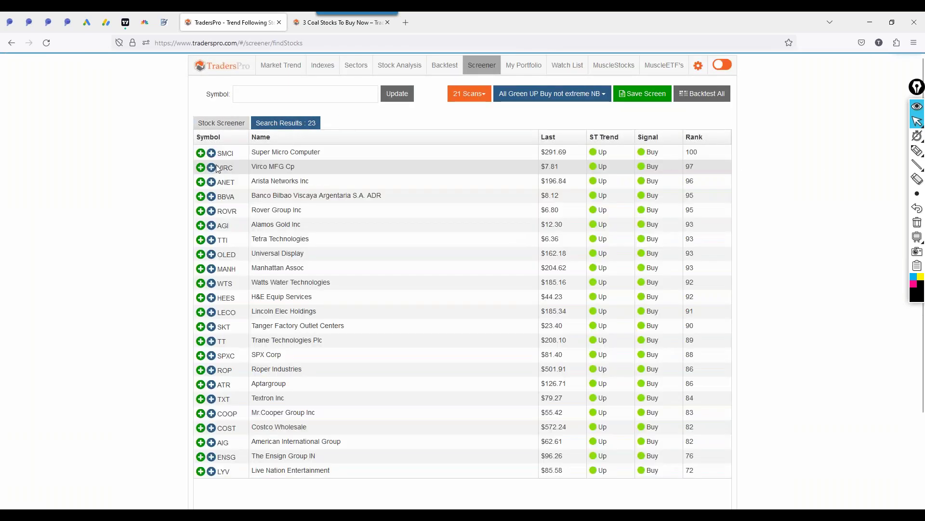
- Review the filter criteria of the All Green UP Buy not extreme NB screen and return to its search results
click(217, 123)
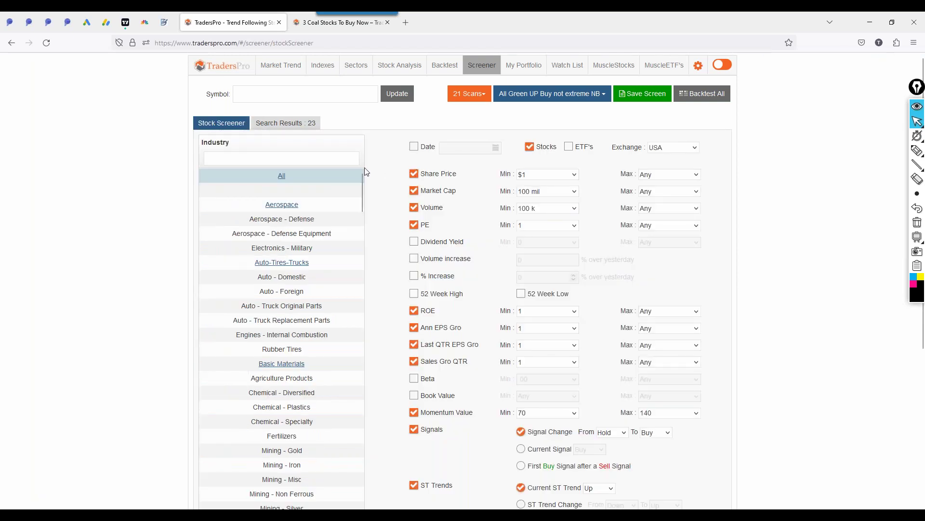
scroll(665, 329, down, 3)
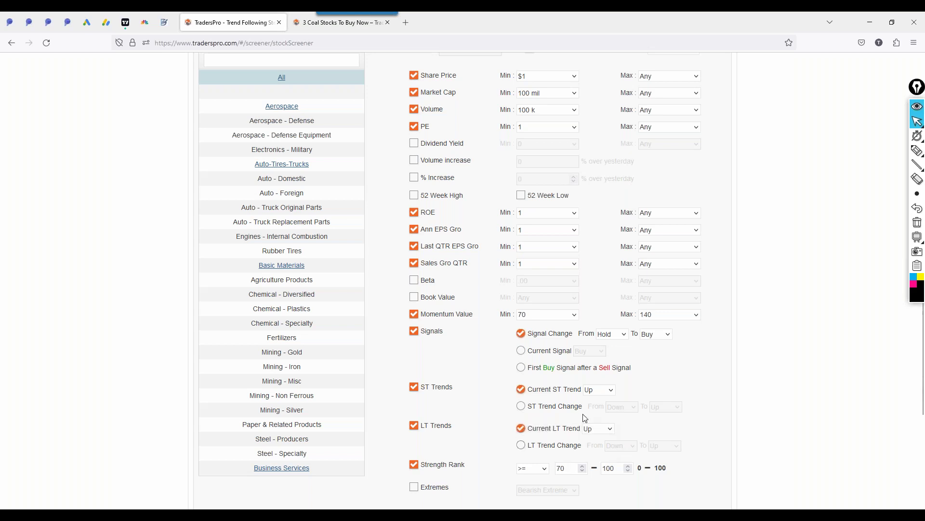
scroll(585, 418, up, 2)
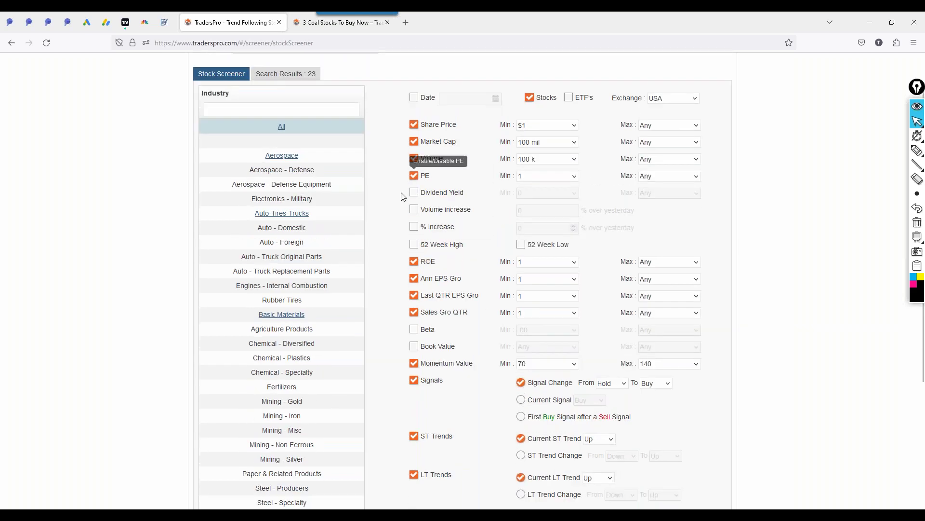
scroll(401, 295, up, 2)
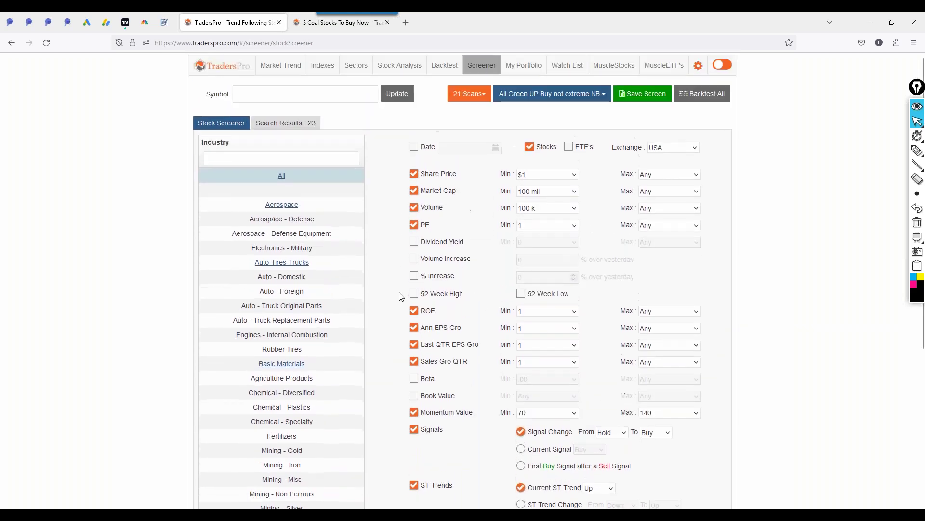
click(540, 95)
click(289, 123)
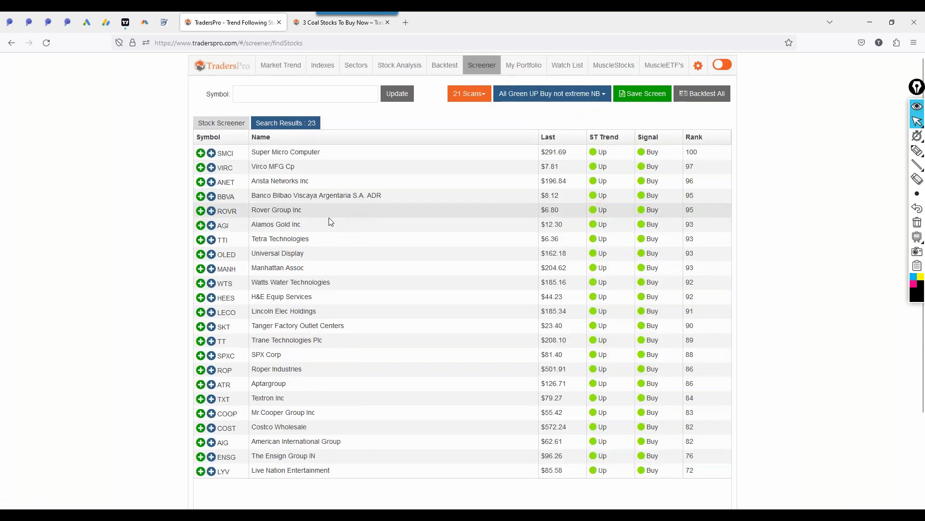
- View the stock analysis of Rover Group (ROVR) from the results, highlight its fundamental figures, and return to the results
click(269, 212)
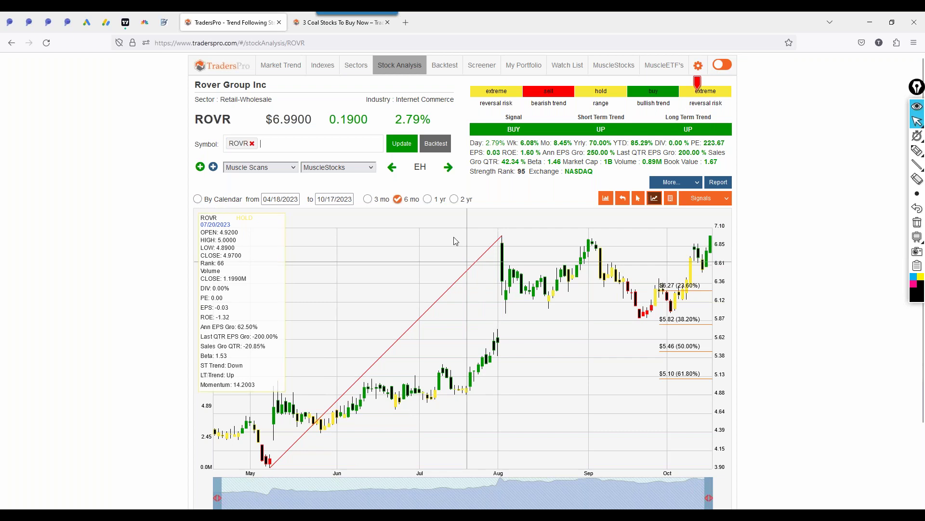
drag(589, 144, 733, 159)
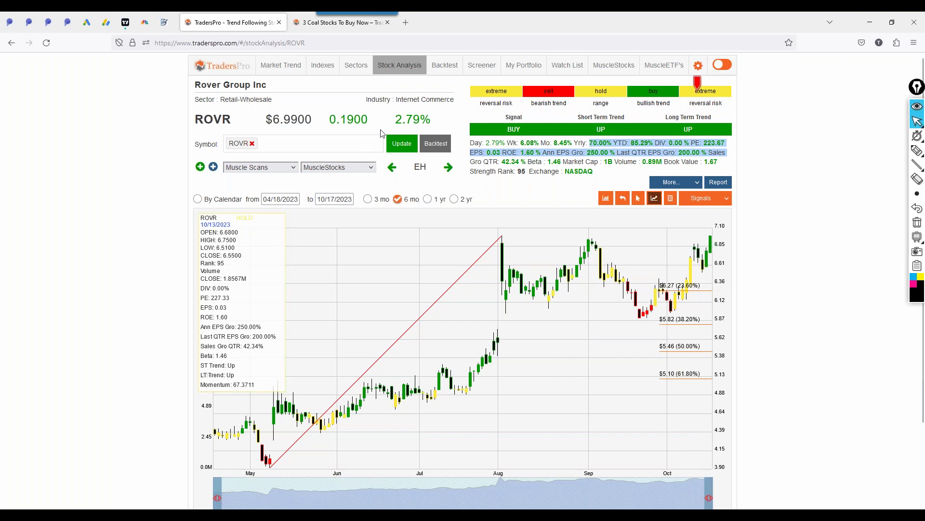
click(13, 42)
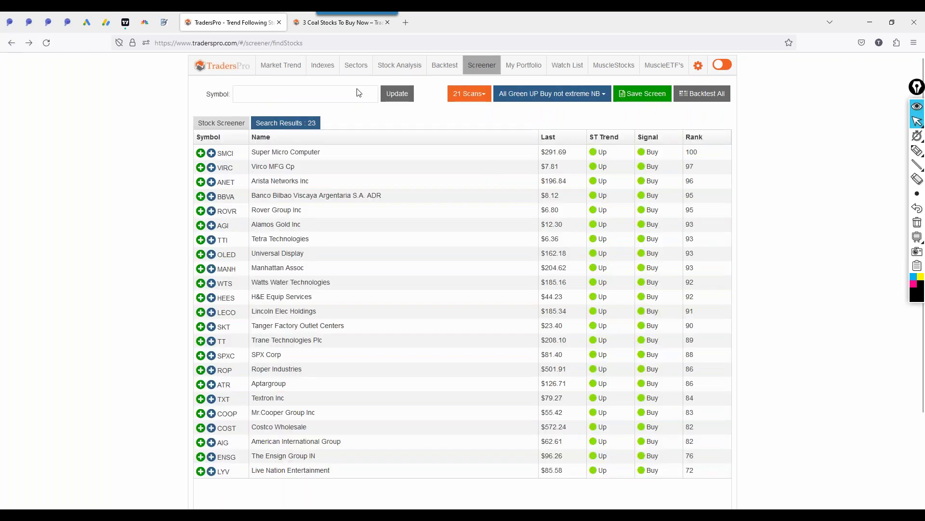
- Look at the New Buys list of MuscleStocks and return to the screener's search results
click(543, 96)
click(609, 67)
click(342, 126)
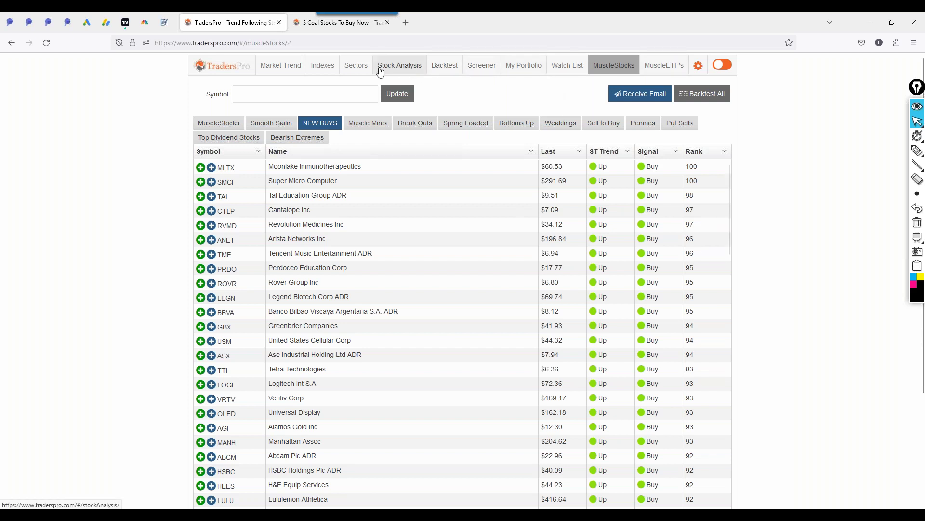
click(362, 66)
click(477, 66)
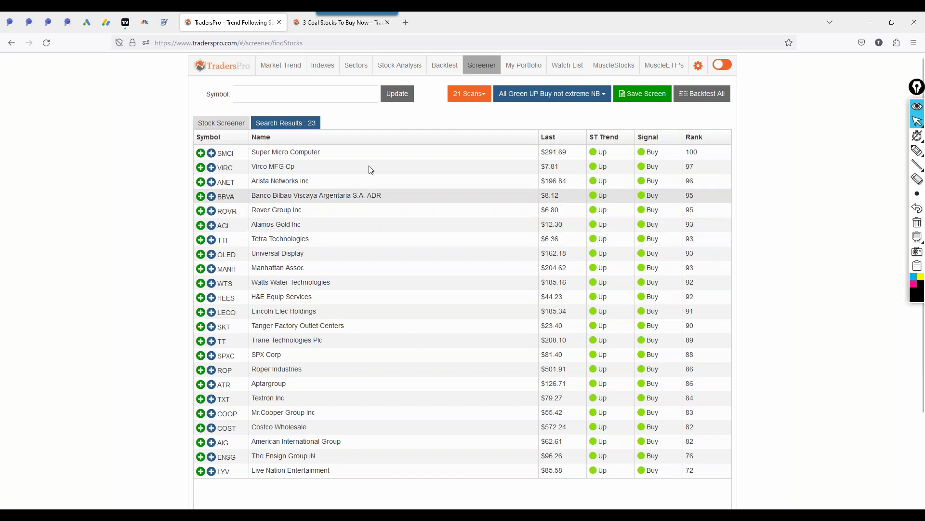
- Set the screen's minimum Ann EPS Gro, Last QTR EPS Gro and Sales Gro QTR to 10 and find the matching stocks
click(226, 127)
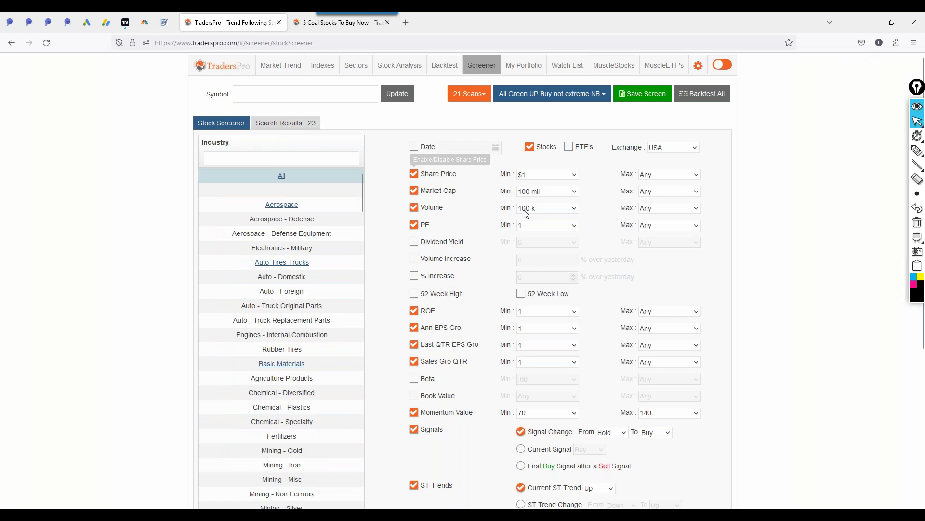
click(534, 332)
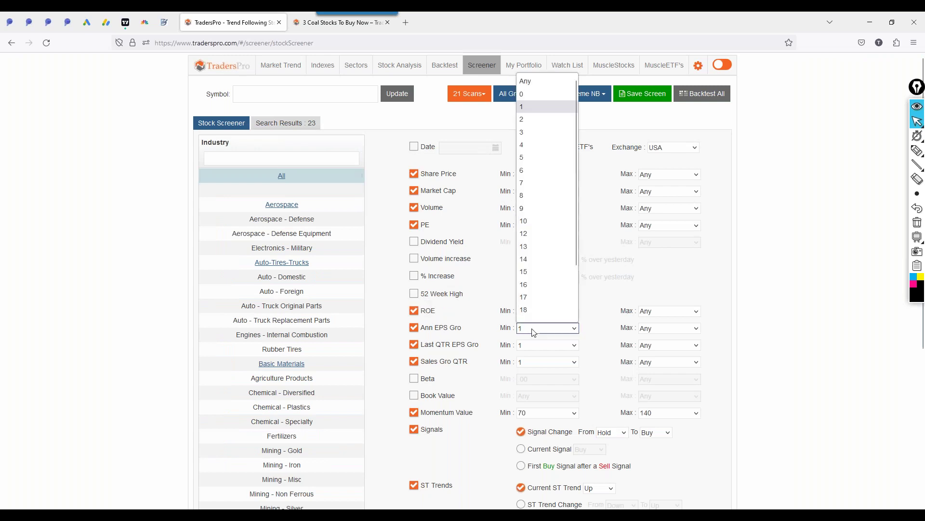
click(566, 221)
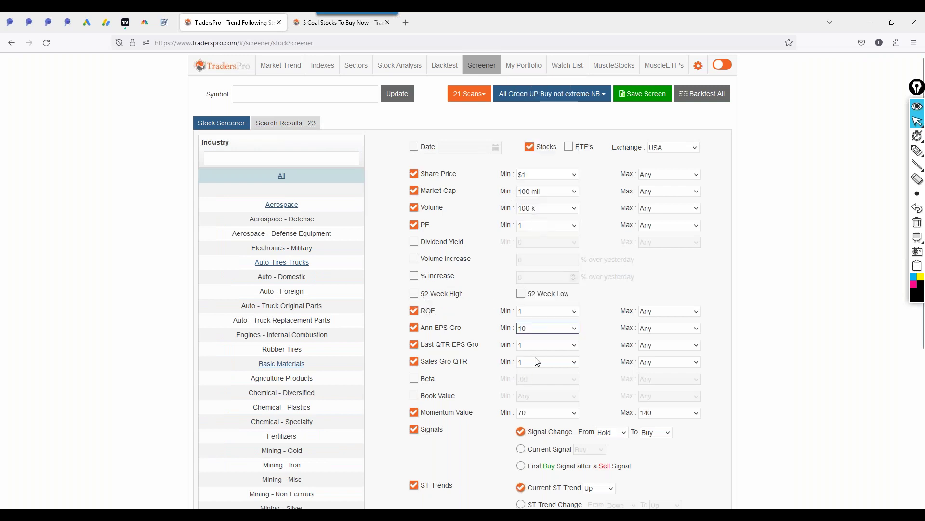
click(538, 350)
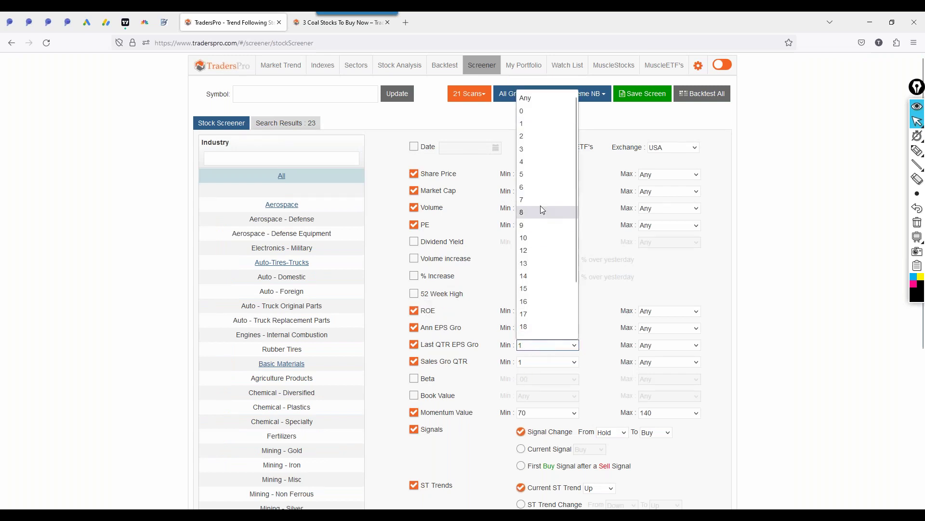
click(525, 235)
click(537, 364)
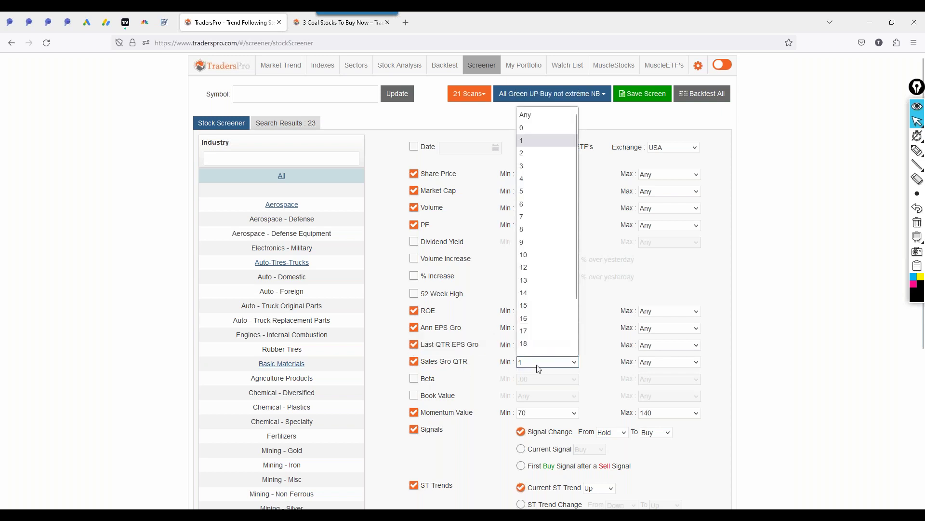
click(527, 254)
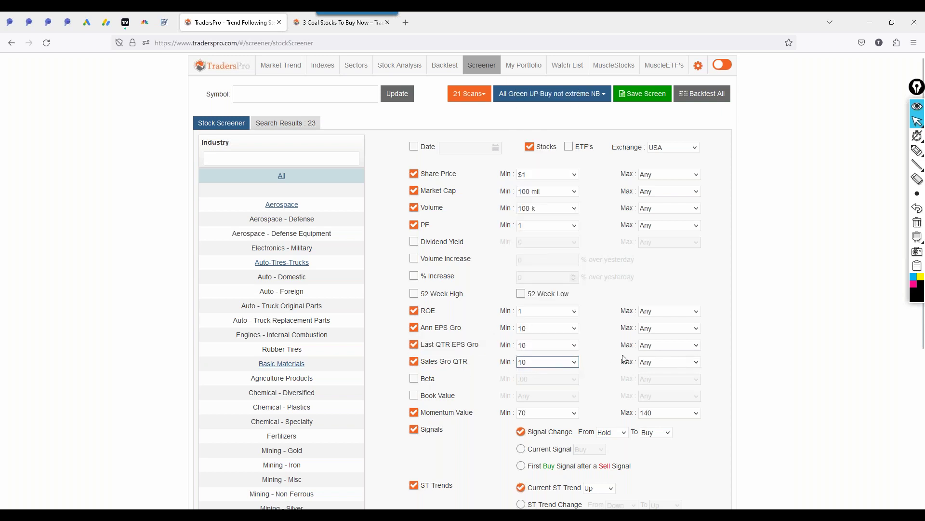
scroll(535, 343, down, 5)
click(581, 392)
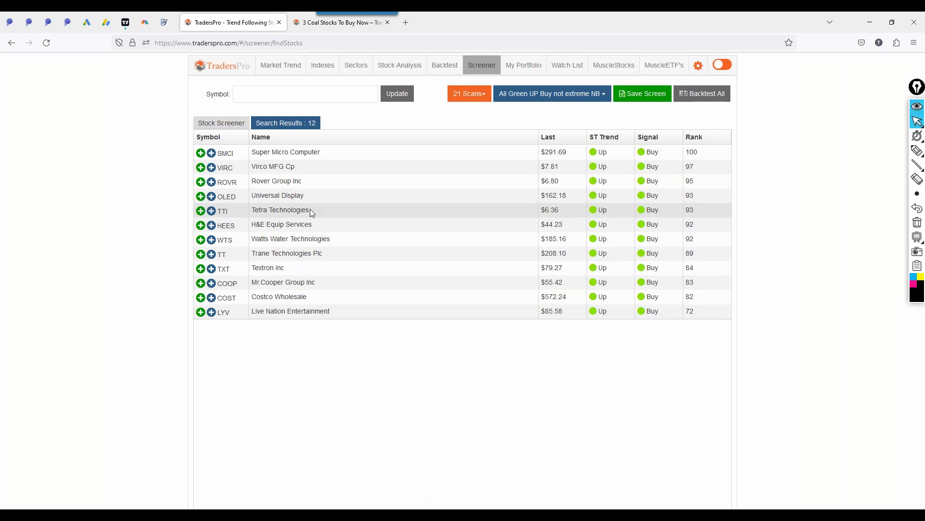
- View the stock analysis of Virco MFG (VIRC), highlight its fundamental figures, and show volume bars on the chart
click(276, 164)
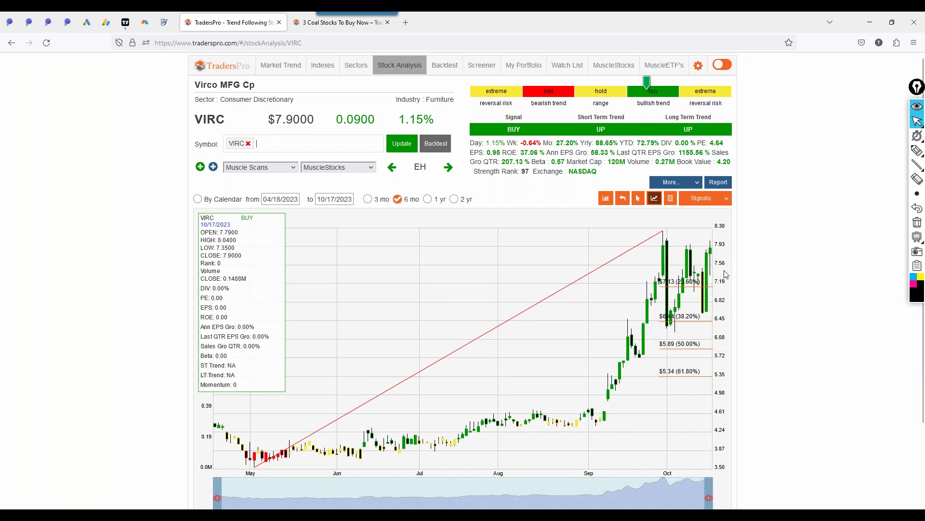
drag(557, 146, 766, 190)
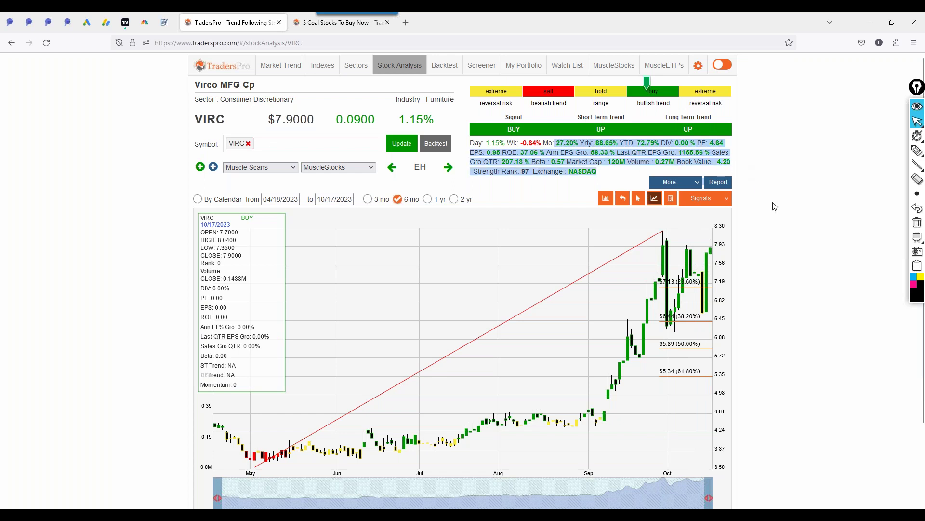
click(780, 319)
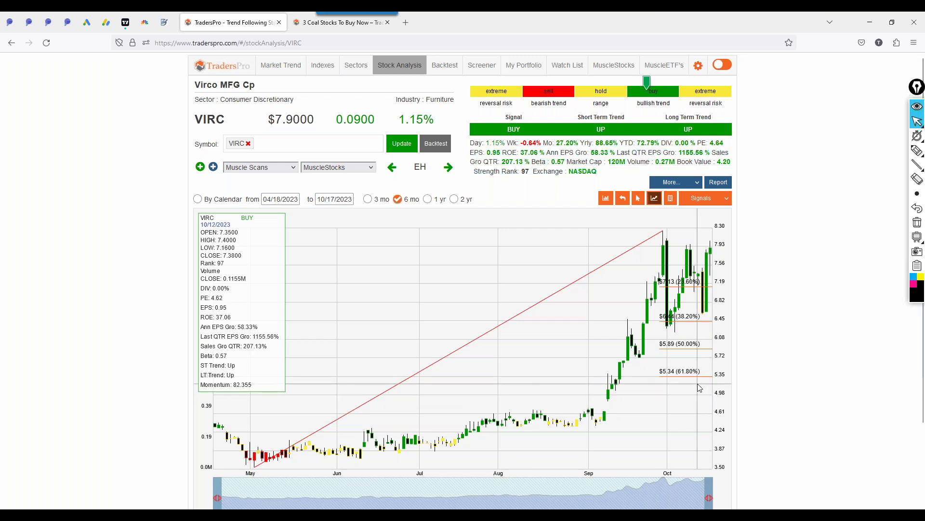
click(606, 198)
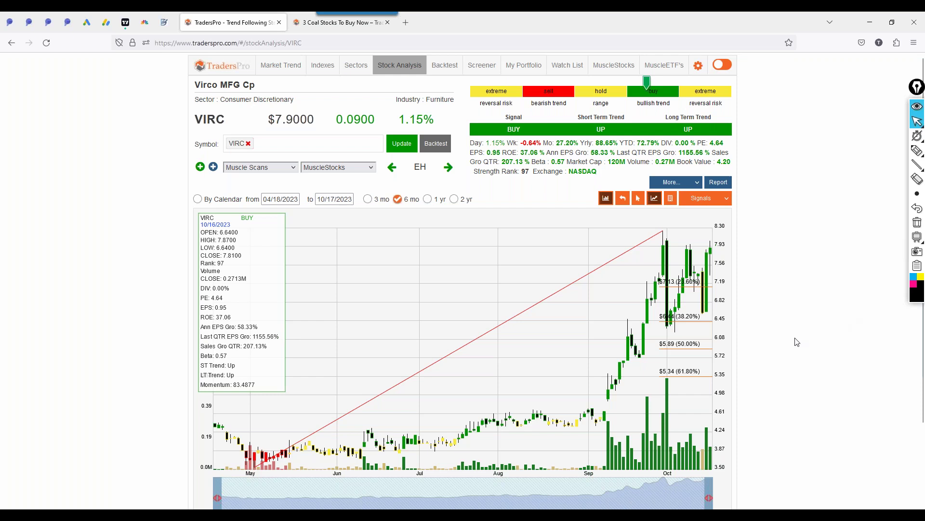
- Go back to the screener and check the screen's filter criteria and search results
click(481, 65)
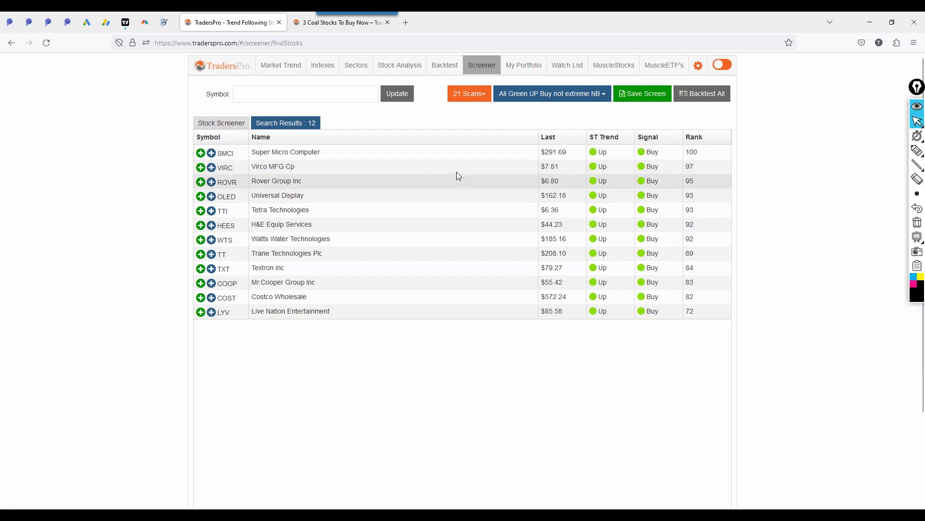
click(213, 124)
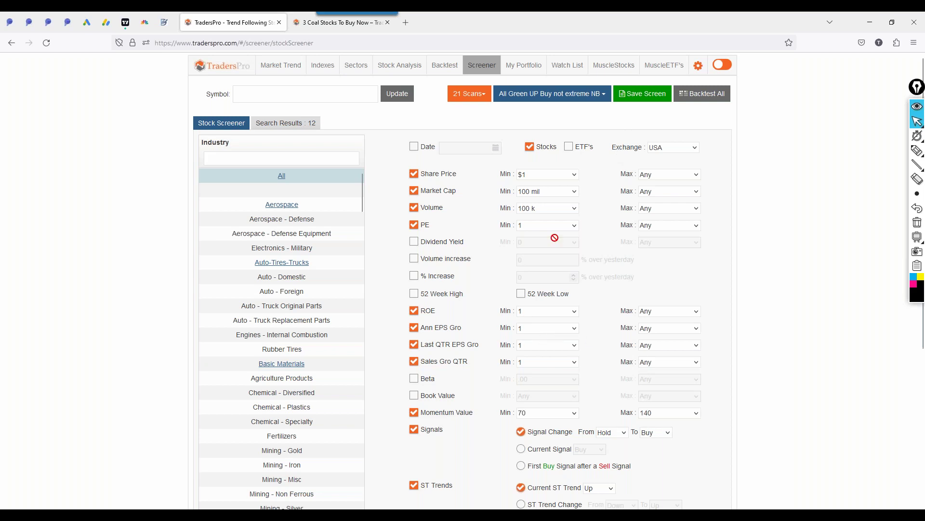
click(305, 127)
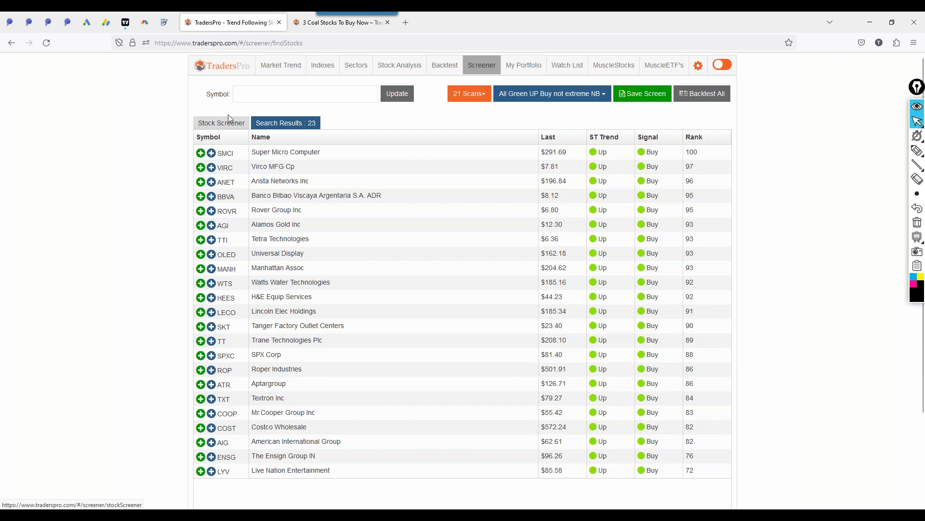
- Set the screen's minimum ROE, Ann EPS Gro, Last QTR EPS Gro and Sales Gro QTR to 10
click(217, 126)
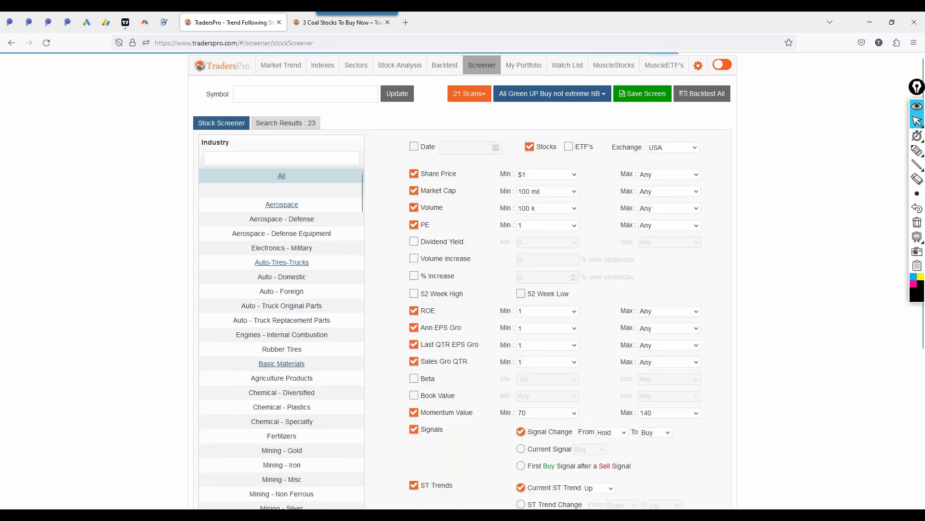
click(555, 314)
click(540, 216)
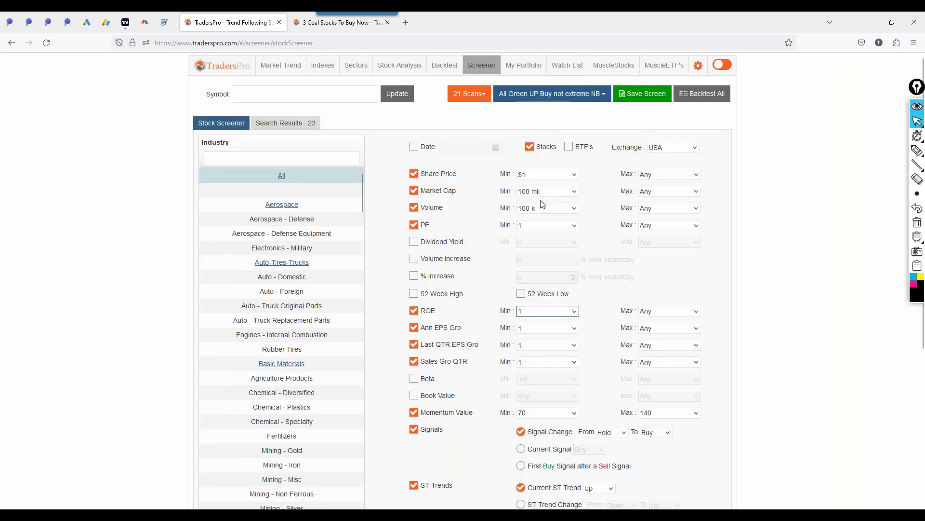
click(541, 315)
click(542, 220)
click(543, 329)
click(543, 221)
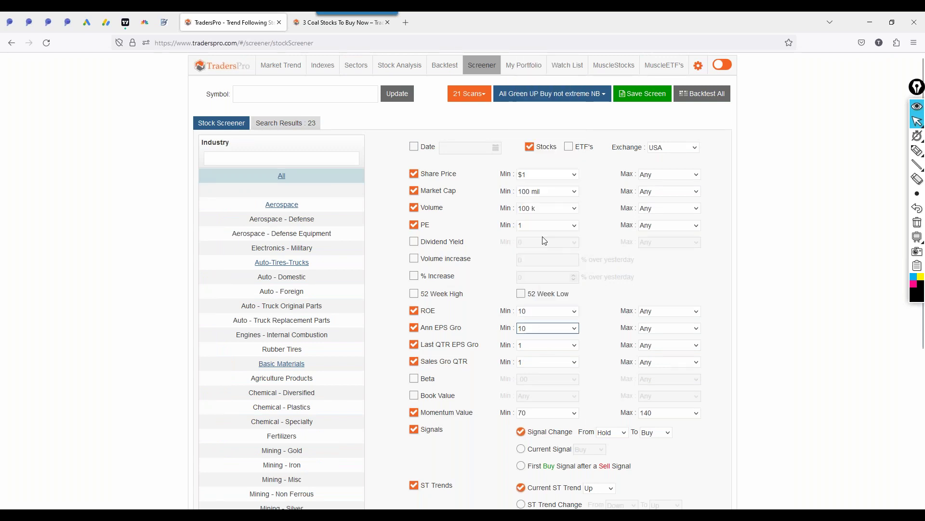
click(548, 345)
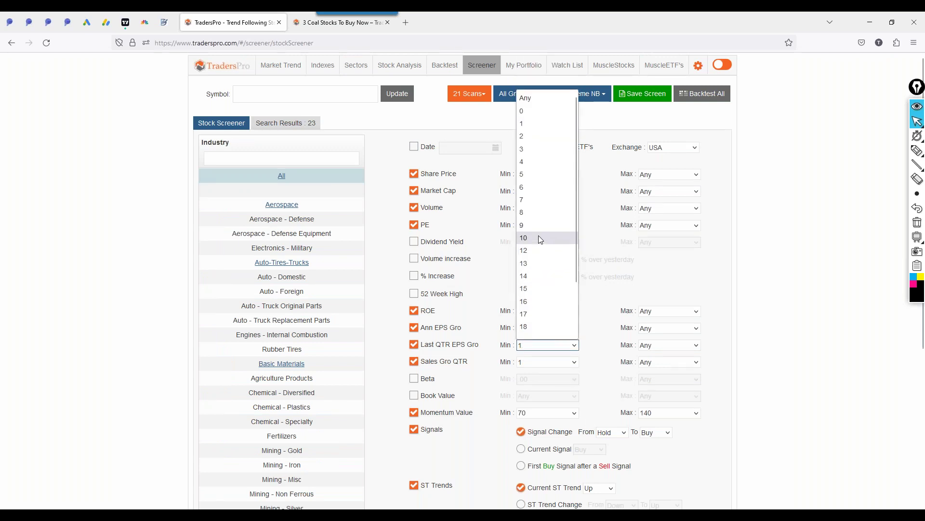
click(540, 234)
click(543, 362)
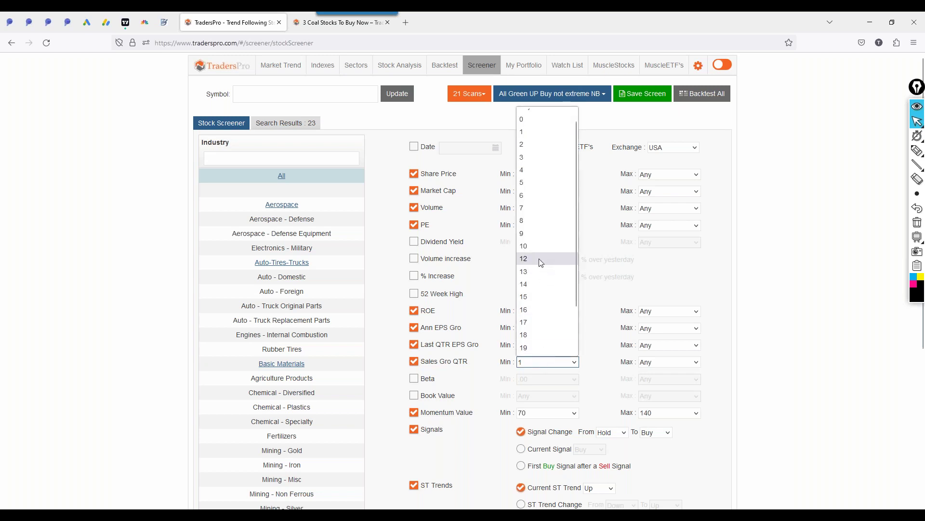
click(542, 251)
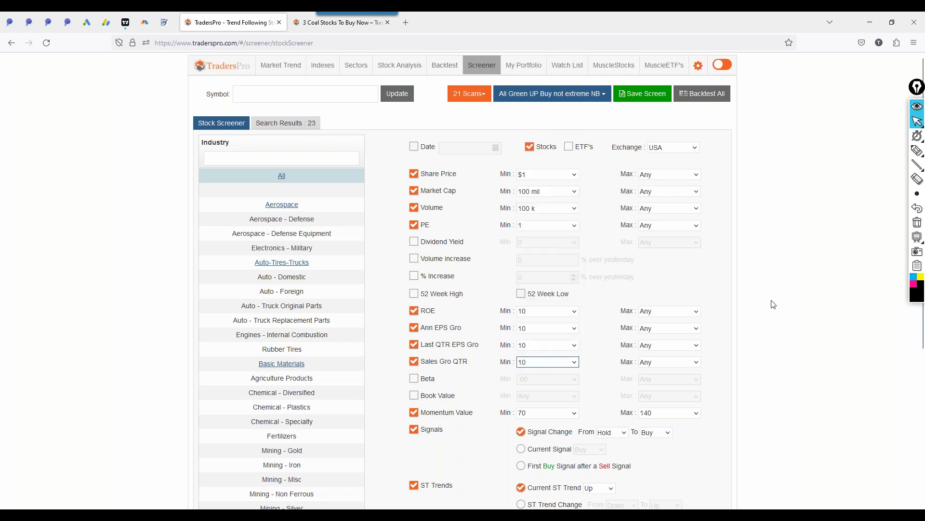
- Set the screen's minimum Strength Rank to 90 and find the matching stocks
scroll(760, 391, down, 1)
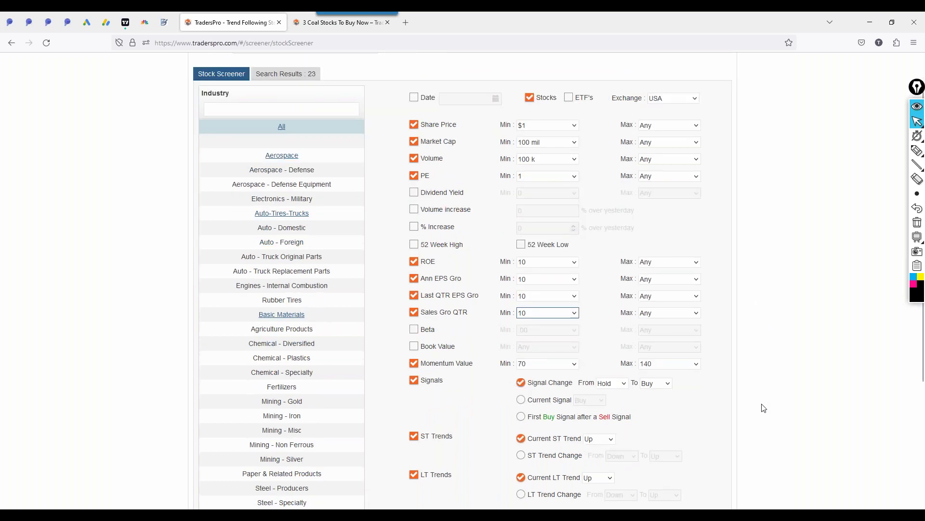
scroll(764, 407, up, 1)
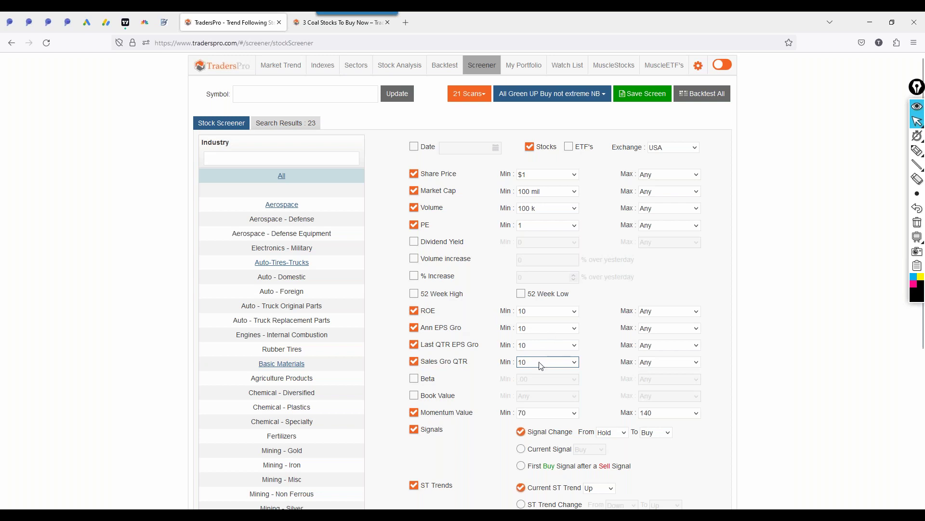
scroll(610, 202, down, 5)
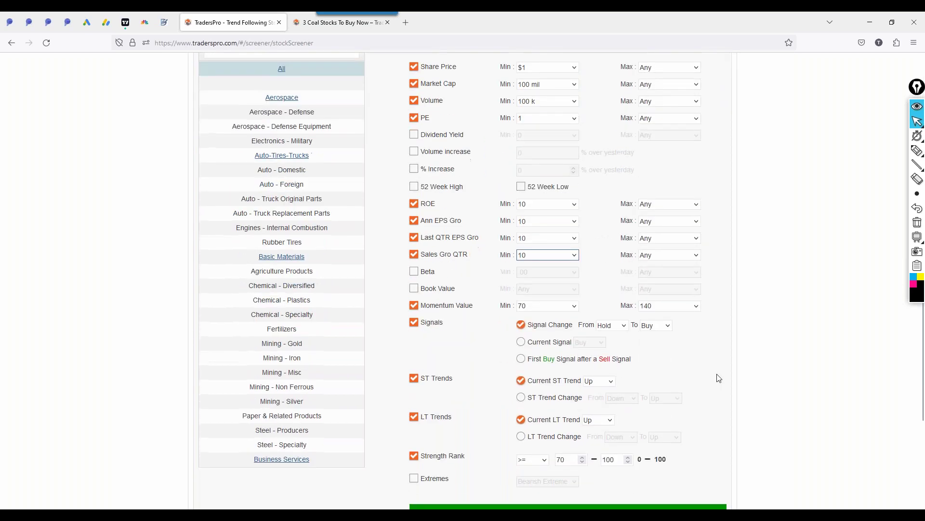
double_click(570, 337)
text(9)
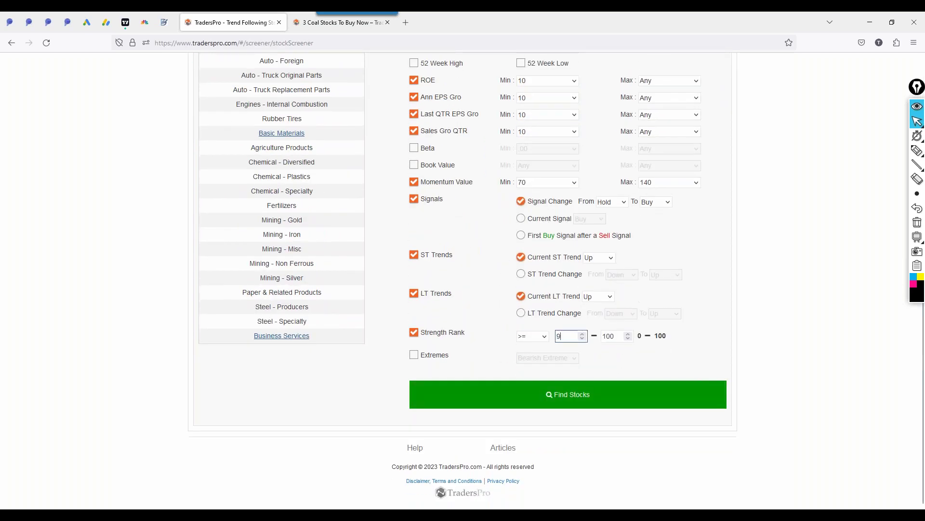
text(0)
click(565, 394)
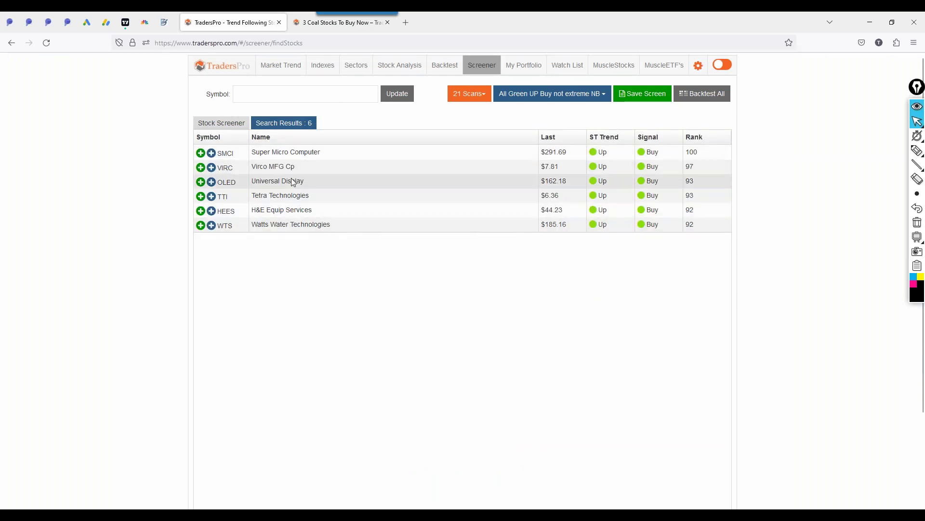
- Save the screen as a new screener named "All Green UP Buy not extreme NB fundies", reusing the existing screener's name
click(658, 99)
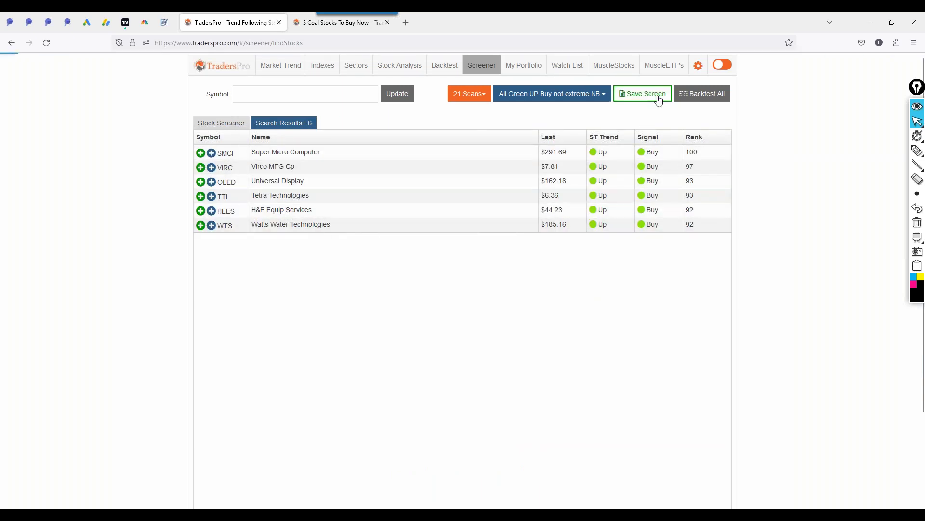
triple_click(398, 145)
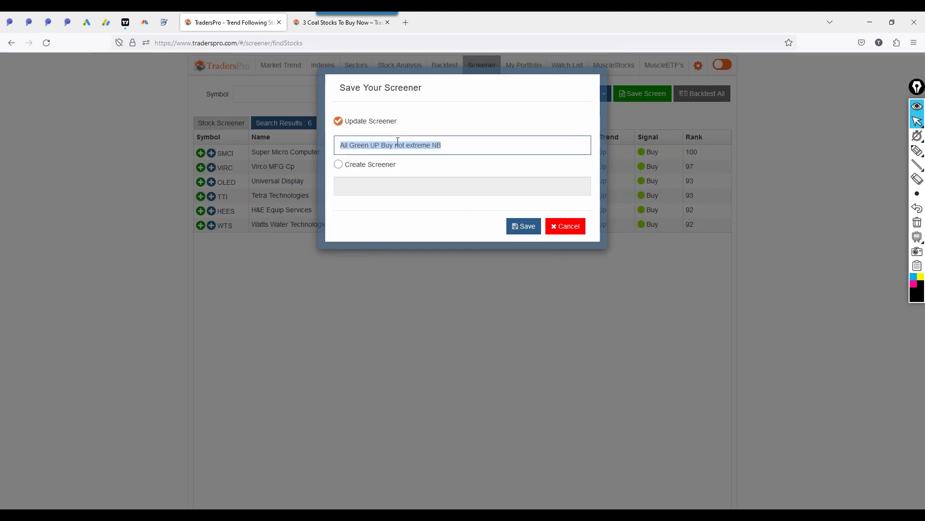
right_click(398, 142)
click(404, 199)
click(371, 178)
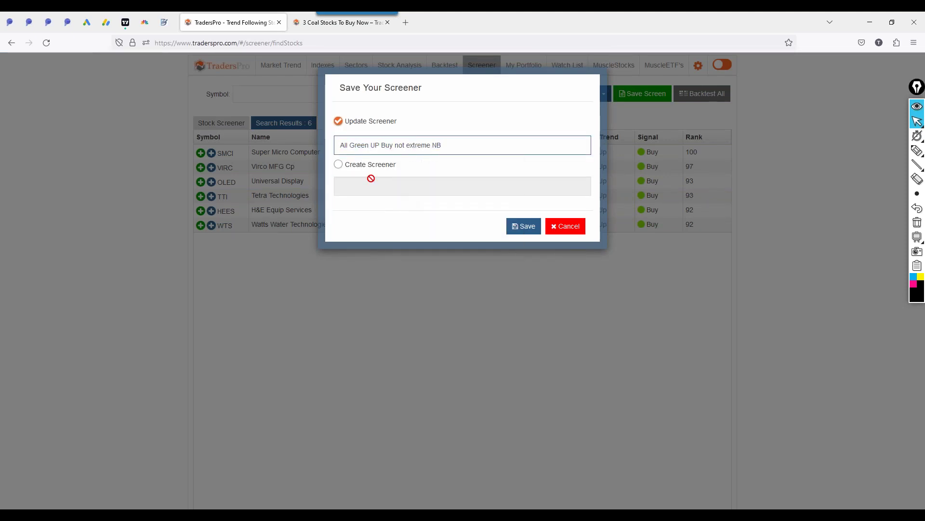
click(338, 165)
click(361, 188)
key(ctrl+v)
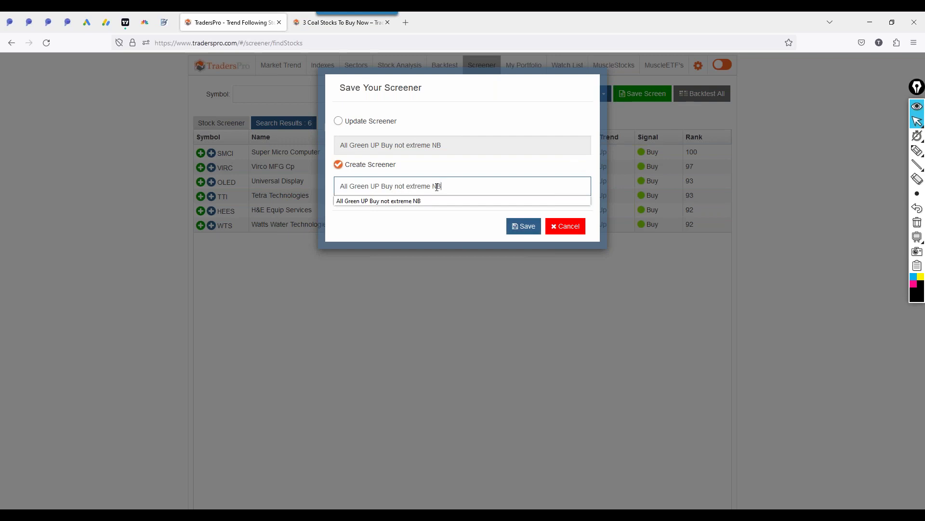
text(undies)
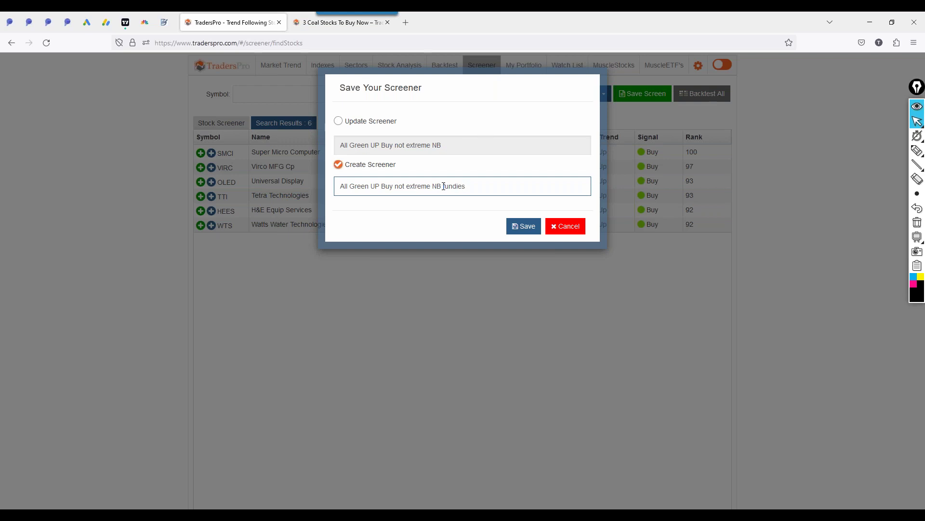
click(524, 226)
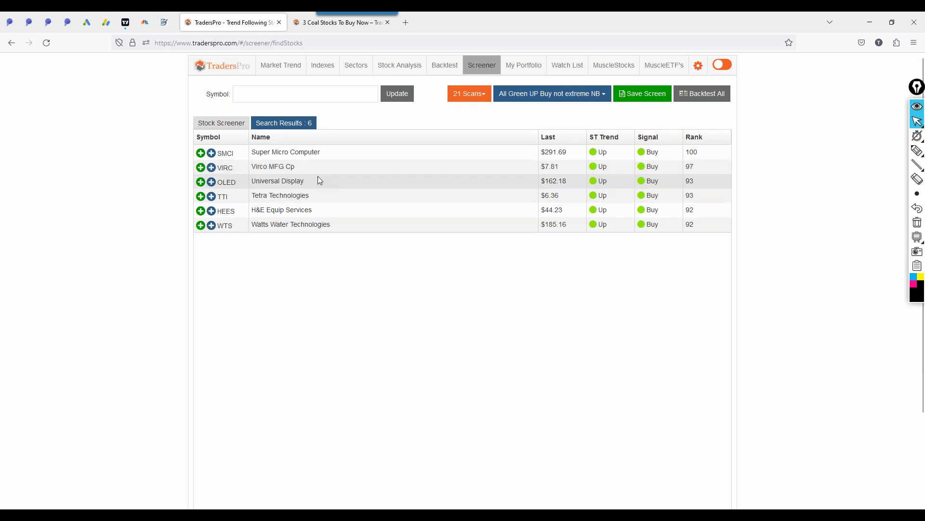
- View the stock analyses of Watts Water Technologies (WTS) and Super Micro Computer (SMCI) from the results, highlighting SMCI's fundamental figures
click(299, 227)
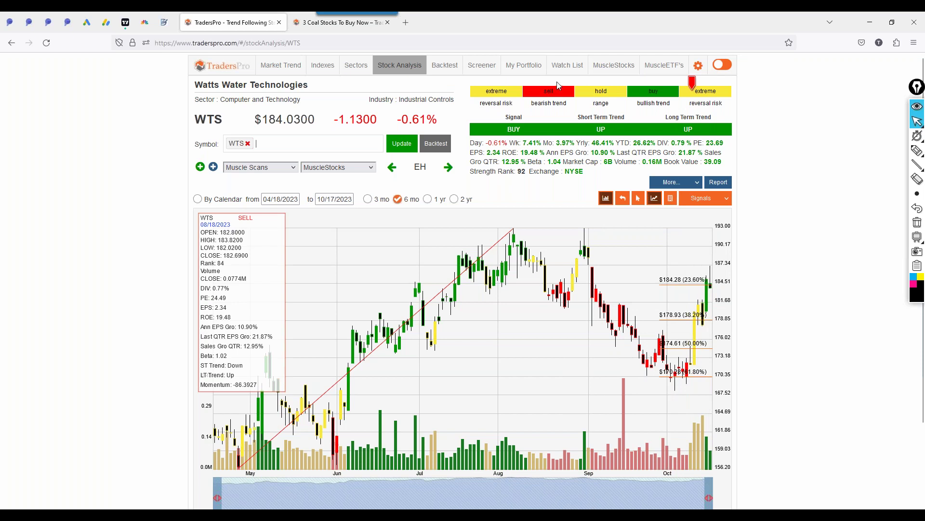
click(483, 70)
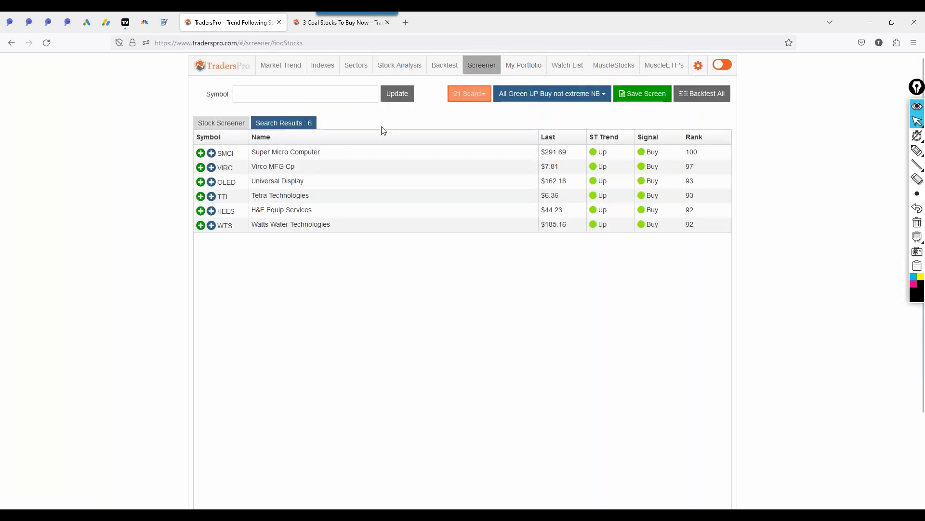
click(325, 152)
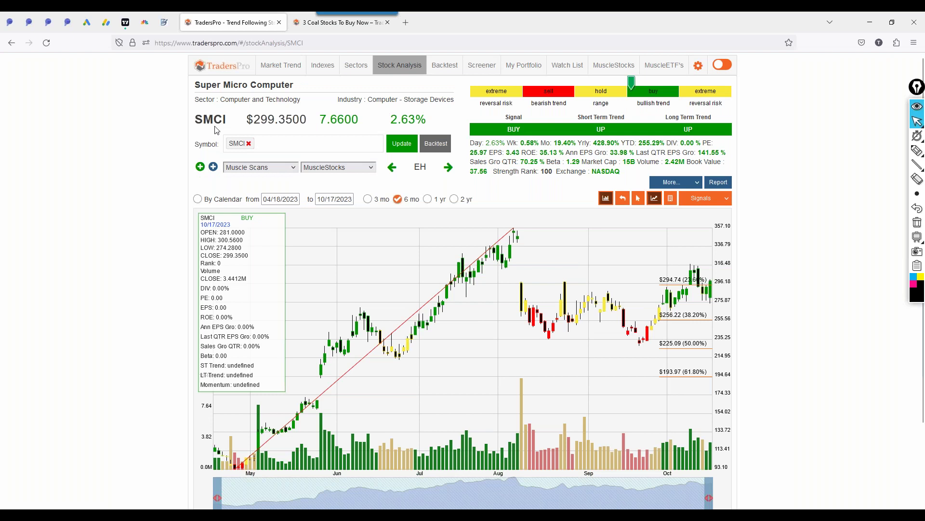
drag(500, 143, 660, 169)
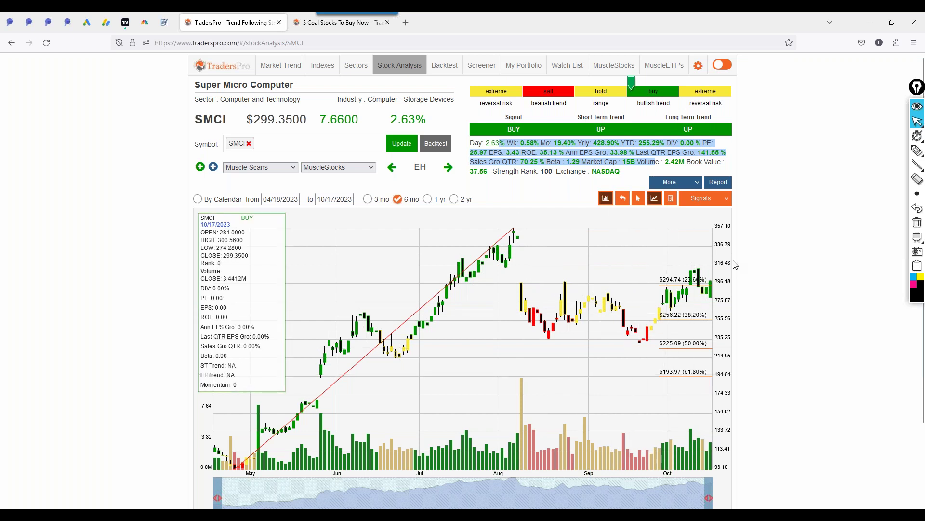
click(769, 175)
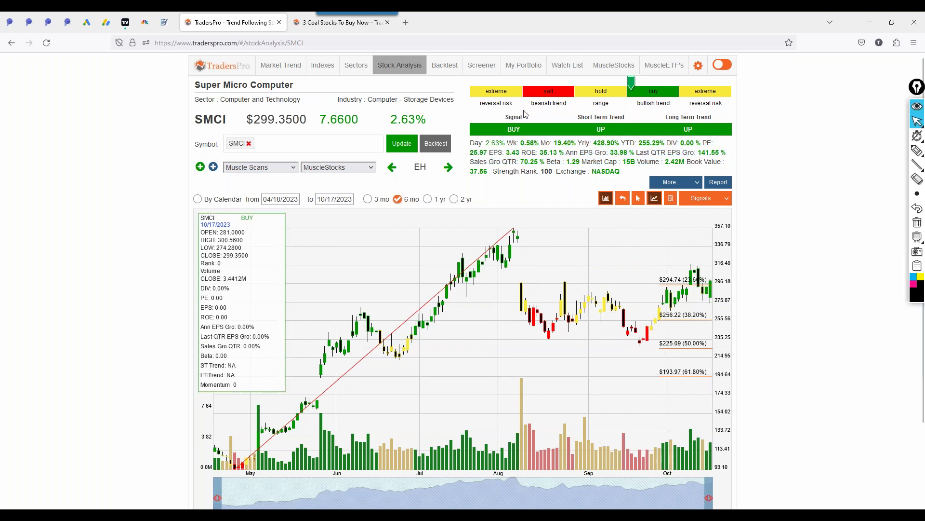
- Open the stock analysis of Super Micro Computer (SMCI) from the MuscleStocks NEW BUYS list
click(614, 65)
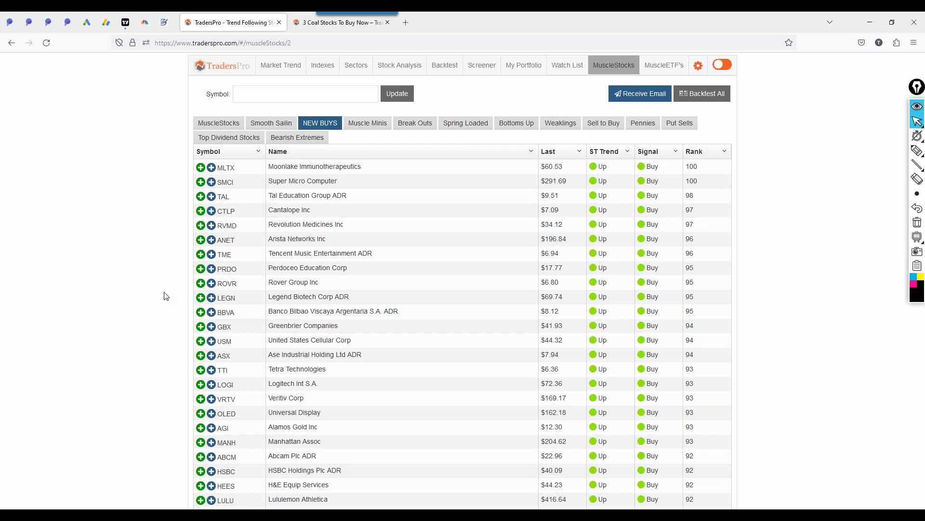
click(282, 183)
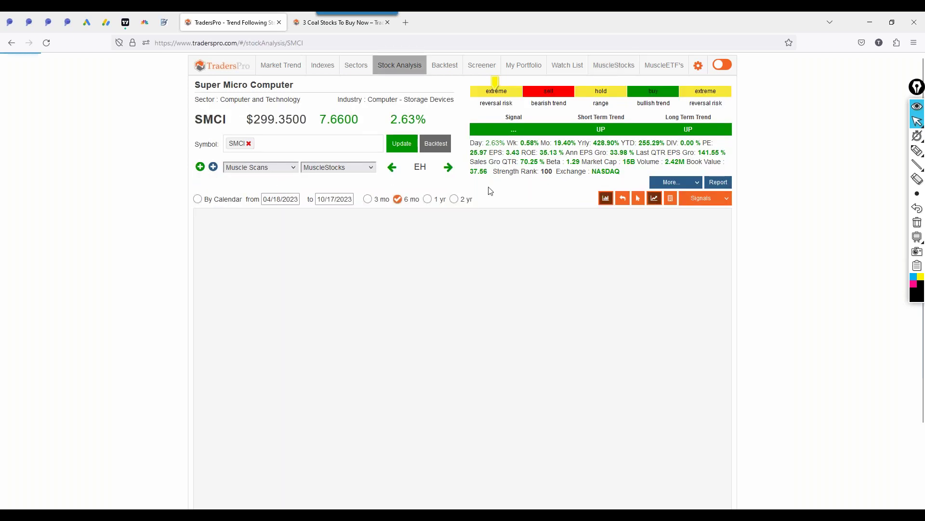